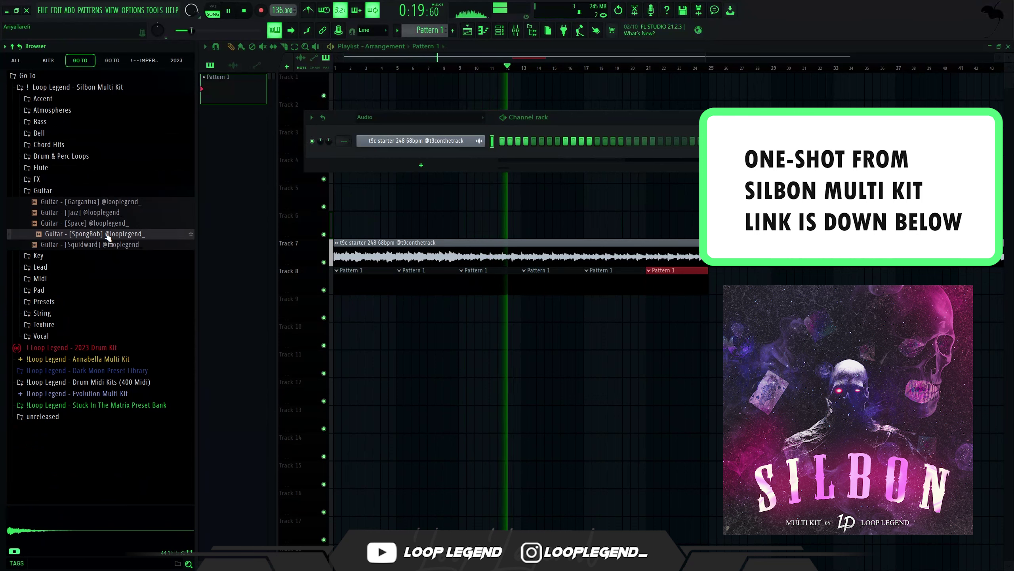
Load the Guitar - [SpongBob] one-shot from the Silbon Multi Kit into a new channel
right_click(106, 235)
left_click(132, 244)
left_click(274, 139)
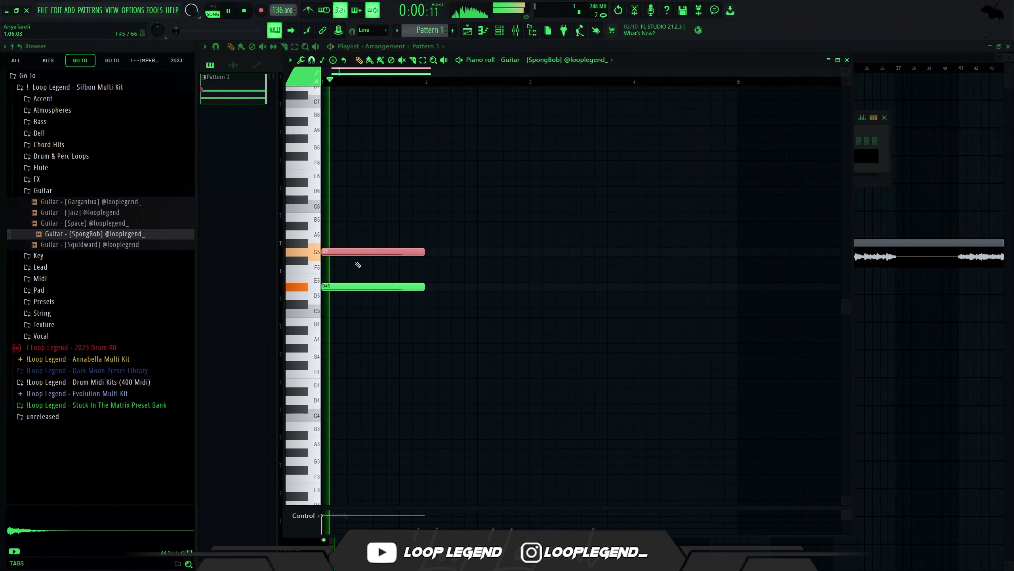
Build a one-bar chord of D#5, A#5 and F#6 in the SpongBob guitar's piano roll, auditioning it during playback
key("shift+Up")
key("shift+Up")
key("space")
key("shift+Up")
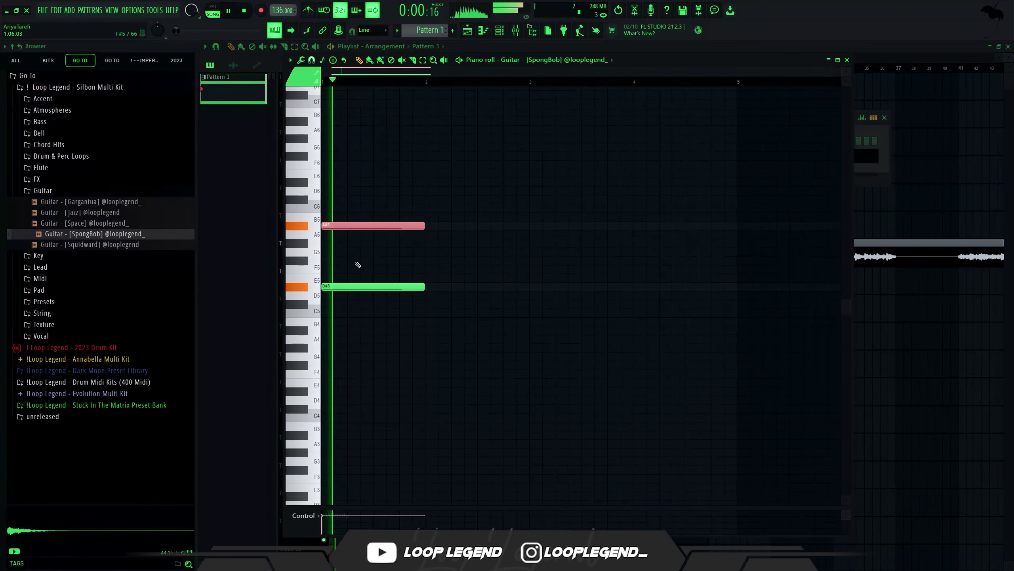
key("space")
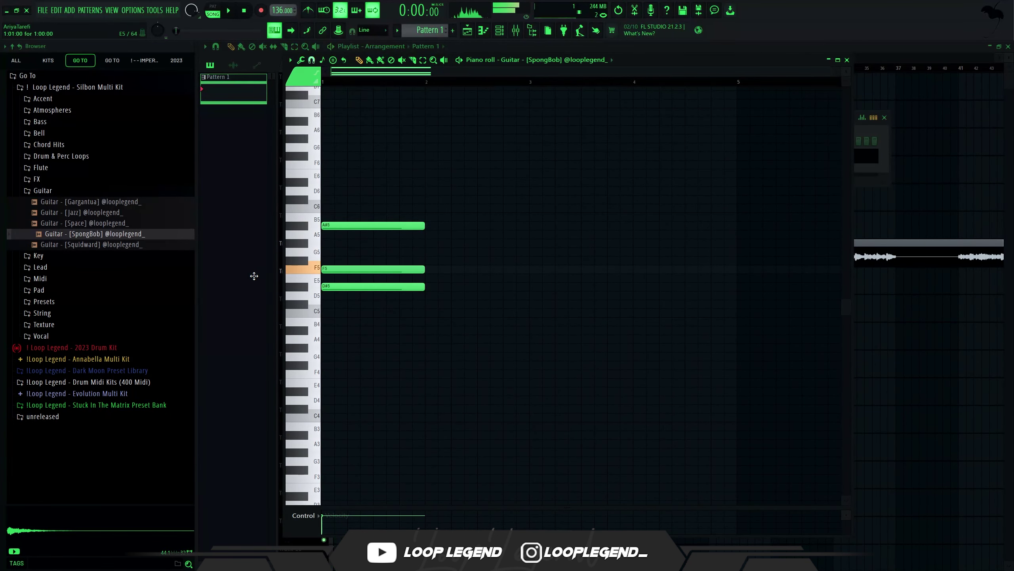
left_click(333, 258)
key("ctrl+Up")
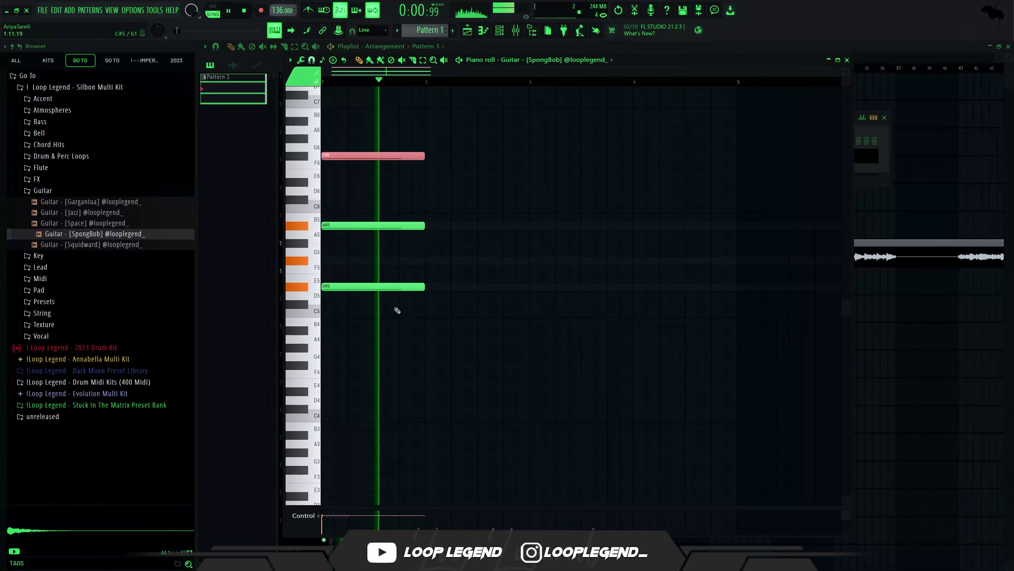
Shorten the three-note chord to six steps and repeat it right after as a two-step chord
key("ctrl+a")
key("space")
scroll(399, 298, "up", 2)
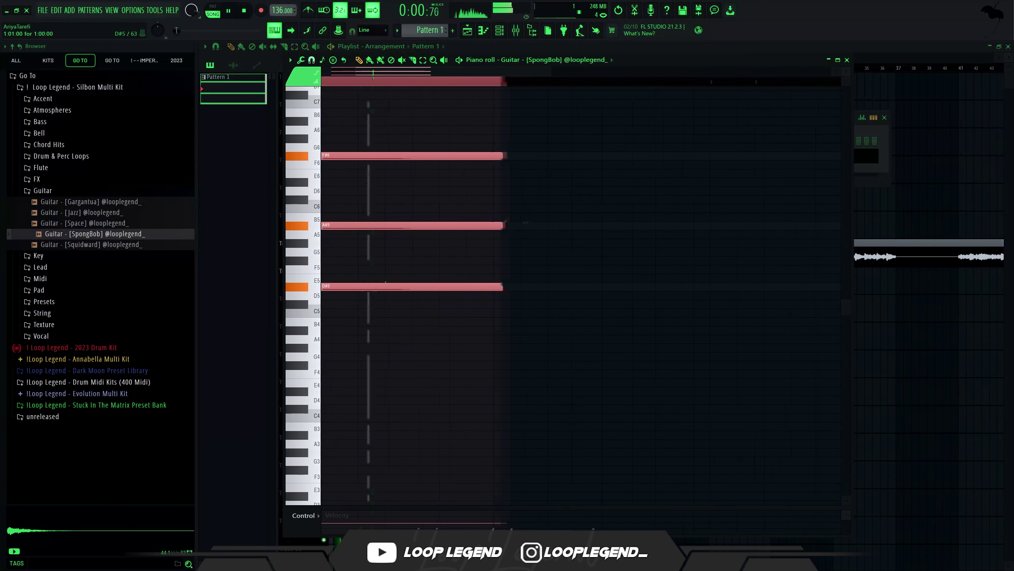
key("space")
scroll(406, 281, "up", 2)
left_click_drag(553, 201, 448, 211)
key("ctrl+b")
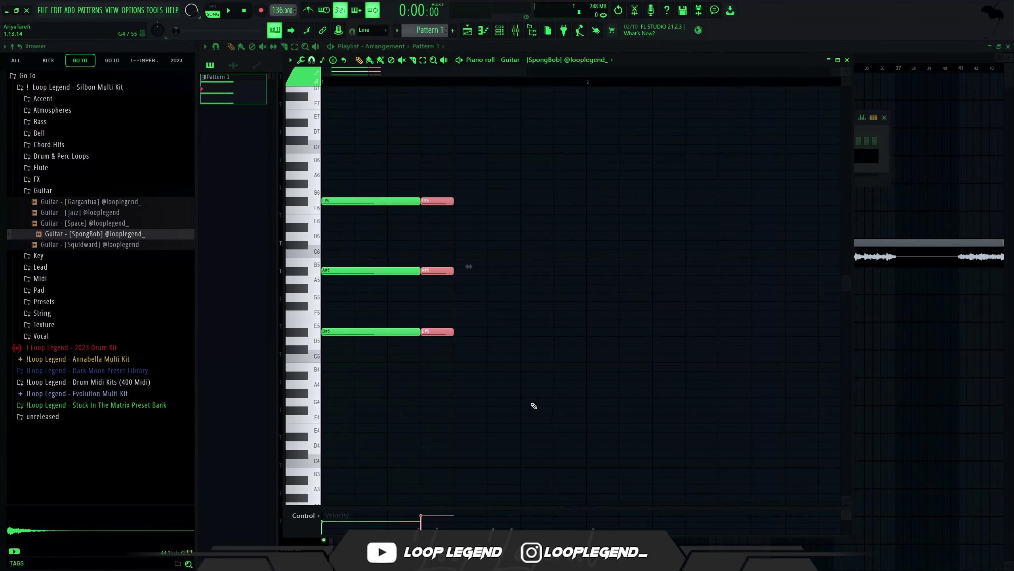
Duplicate the long and short chord pair to fill the bar and lower the velocity of the short D#5 notes
key("ctrl+d")
key("ctrl+b")
scroll(430, 397, "down", 1)
left_click_drag(420, 323, 420, 359)
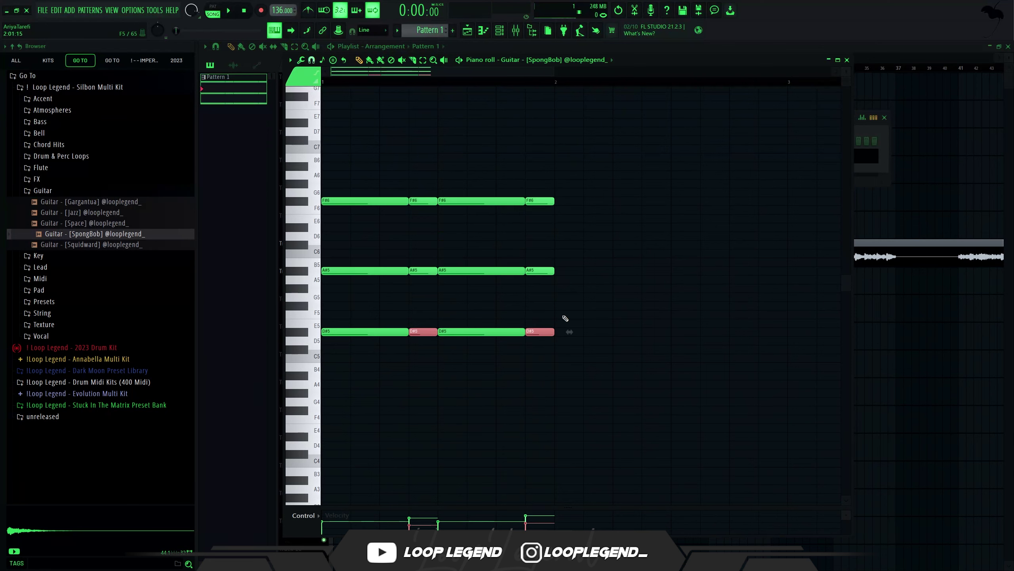
key("space")
key("space")
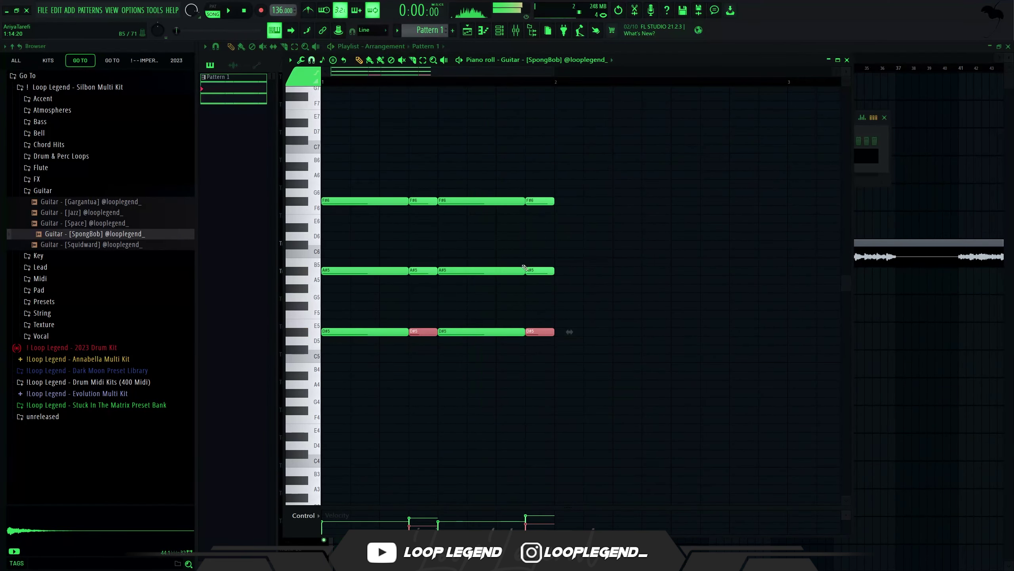
Copy the last short F#6 and A#5 notes two steps earlier as G6 and B5, and audition the bar
left_click_drag(537, 188, 537, 319)
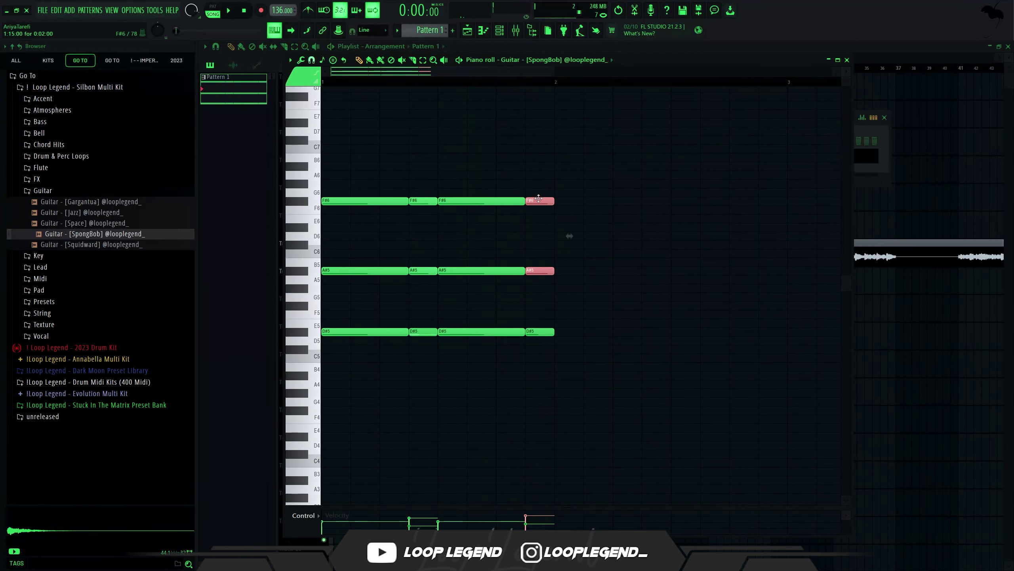
left_click_drag(509, 199, 508, 191)
key("space")
key("space")
key("space")
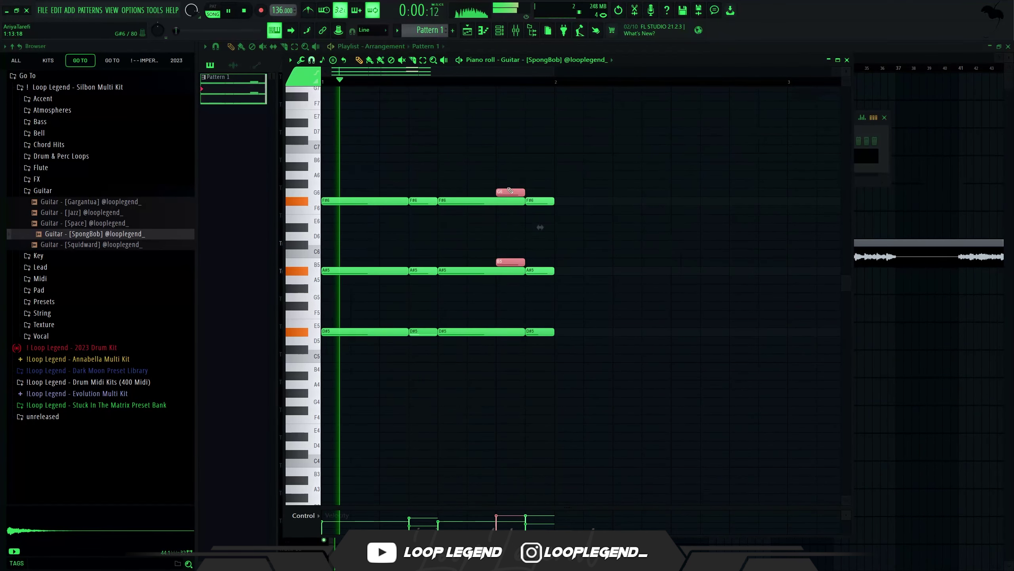
Raise the upper passing note to G#6 and try it without and with the B5 note below
left_click(505, 258)
right_click(505, 260)
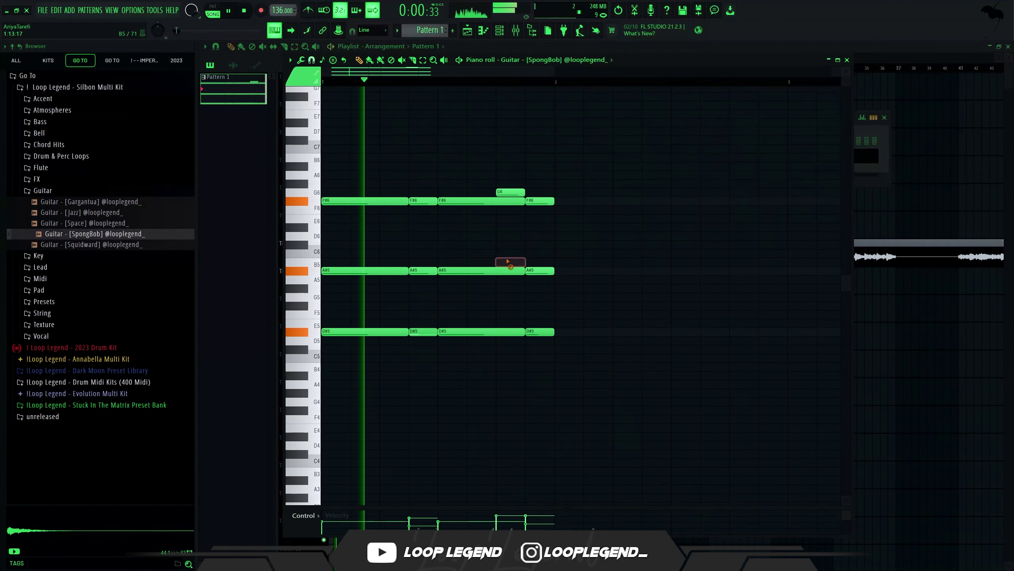
key("space")
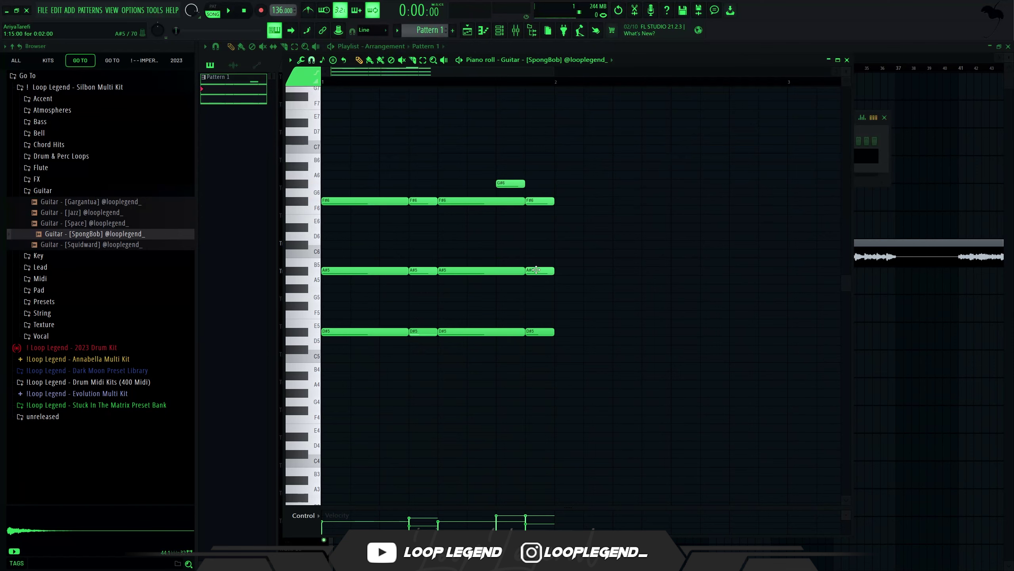
key("space")
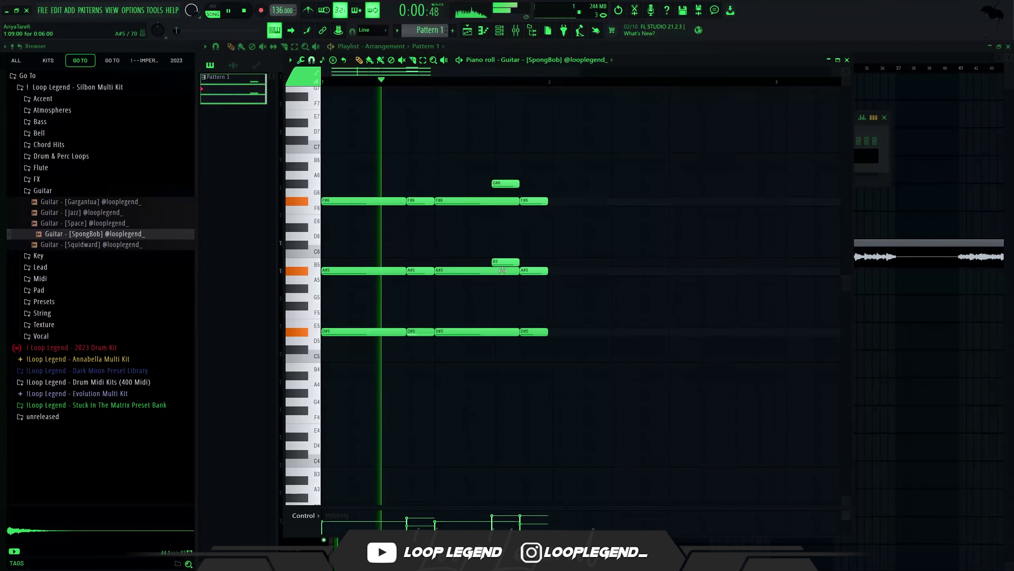
Duplicate the bar and, with a finer grid snap, turn the end of the second bar's first F#6 note into two short hits
scroll(532, 311, "down", 2)
left_click_drag(504, 318, 553, 296)
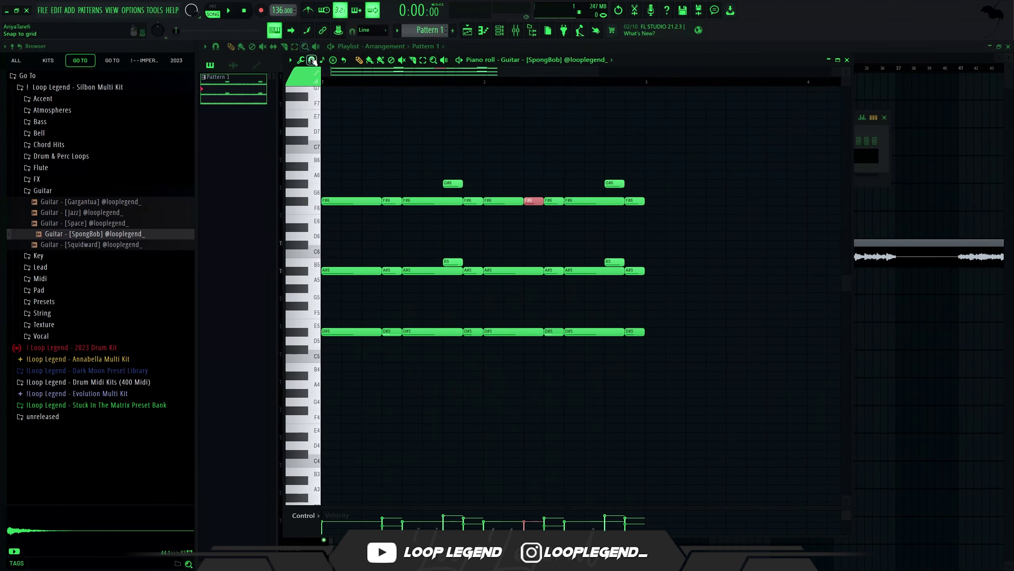
left_click(311, 59)
left_click(324, 155)
key("space")
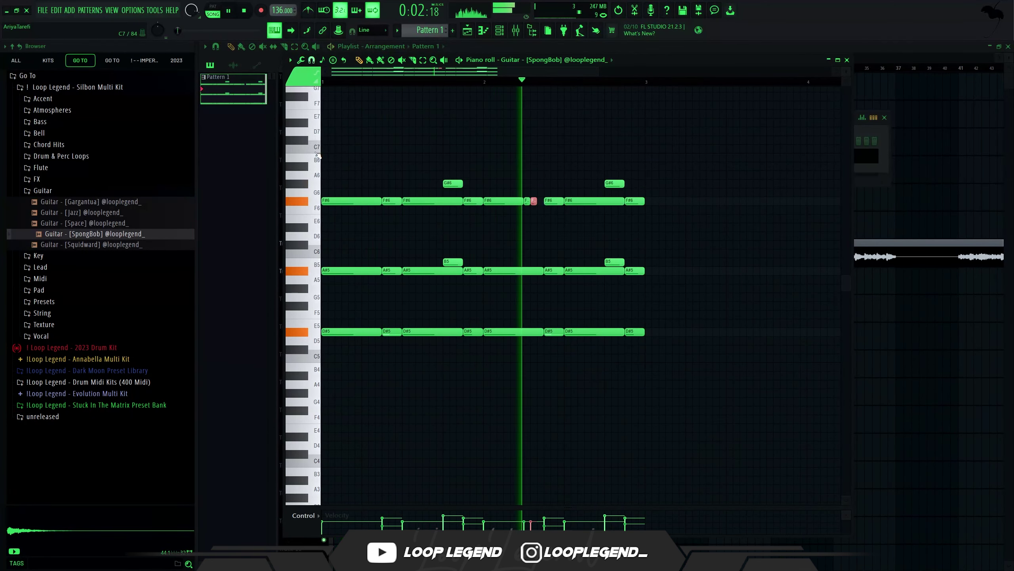
Shorten the second bar's second long A#5 note to a short hit and add another short A#5 right after it
left_click_drag(623, 271, 568, 271)
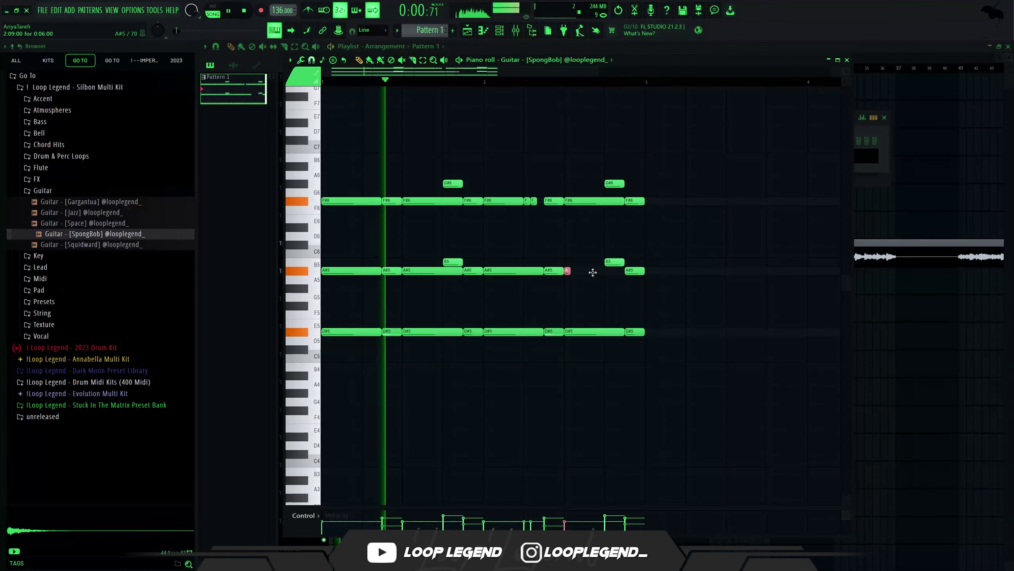
left_click(573, 272)
left_click(611, 279)
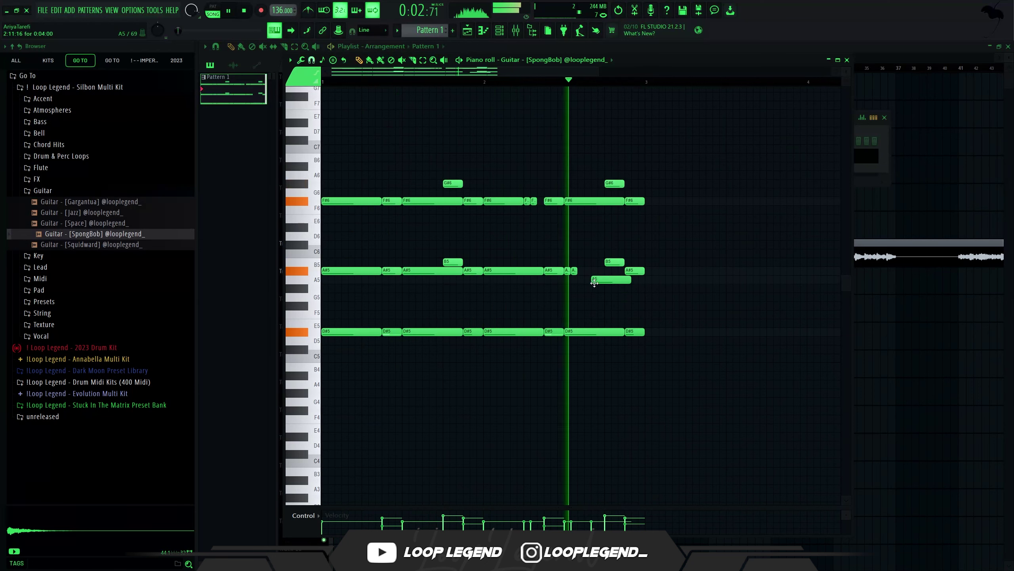
key("space")
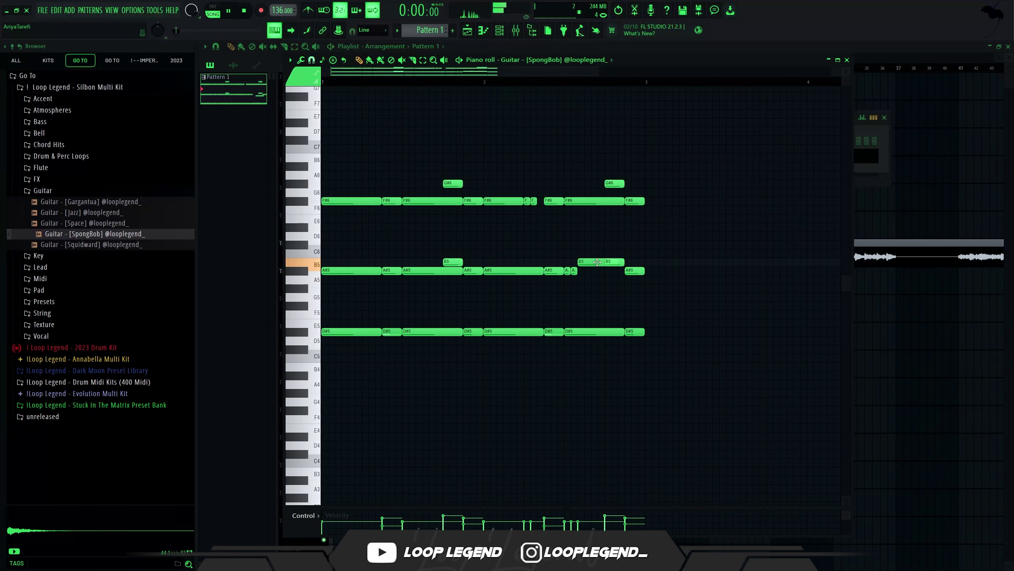
right_click(597, 263)
left_click(574, 271)
left_click(593, 289)
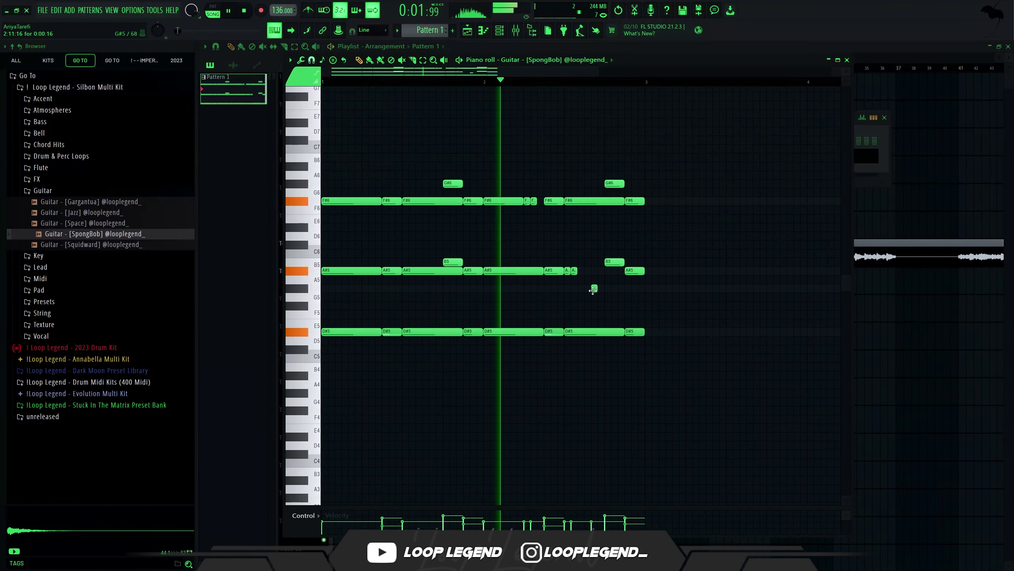
right_click(594, 288)
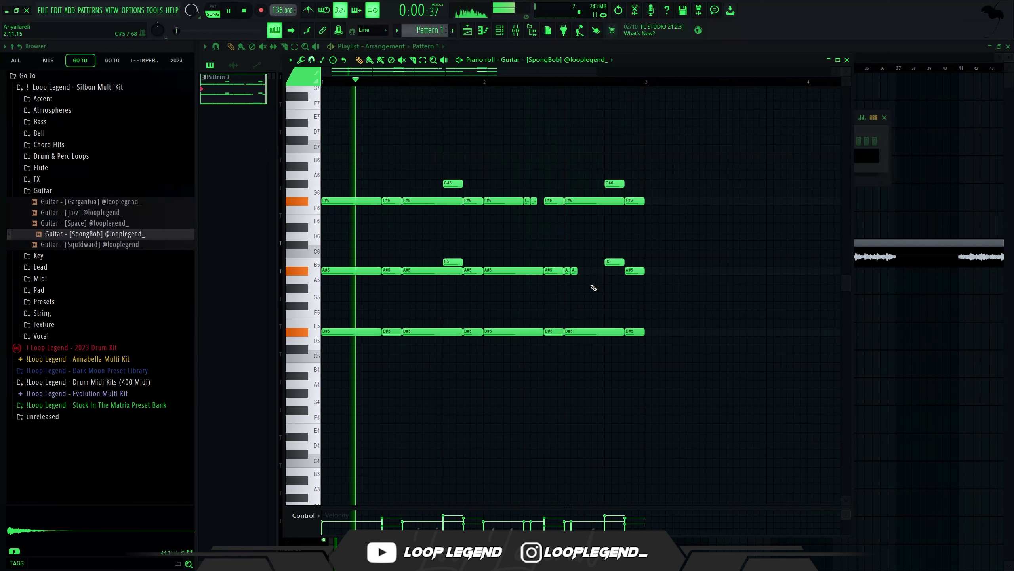
Restore the deleted F#6 note in the second bar and duplicate the two-bar pattern to fill four bars
scroll(587, 270, "up", 4, "ctrl")
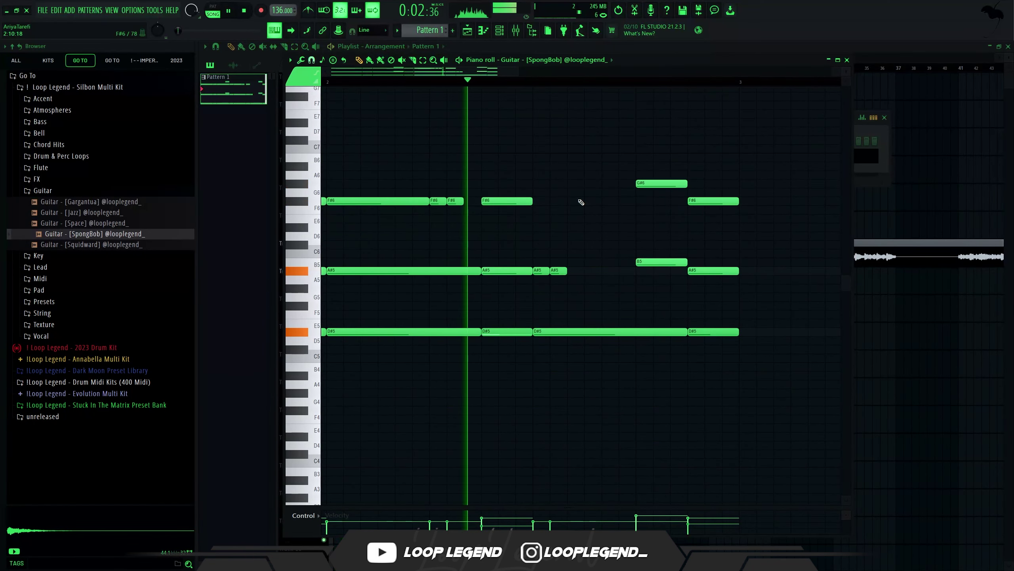
key("ctrl+z")
scroll(562, 227, "down", 4, "ctrl")
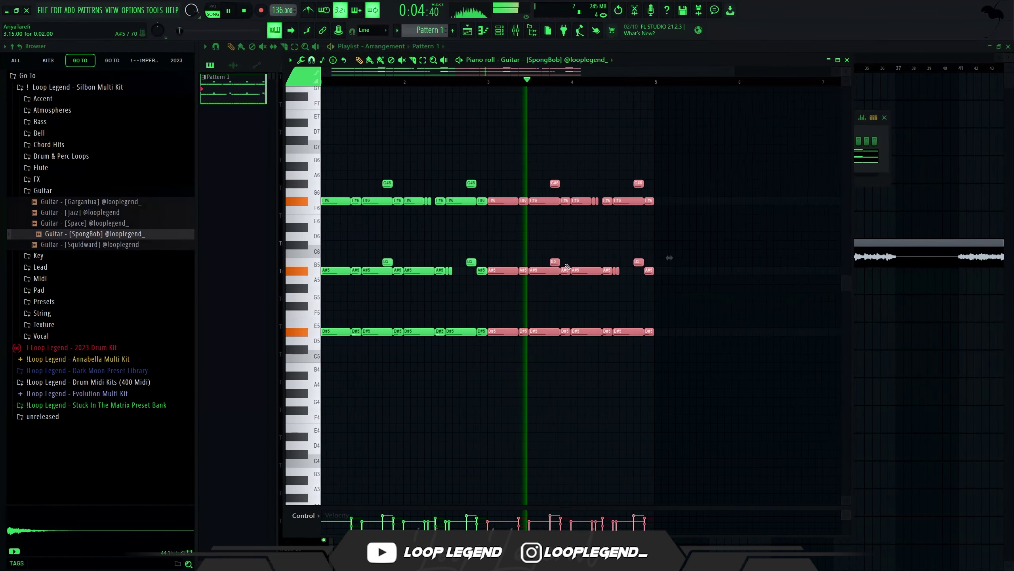
Stop playback and load the Guitar - [Squidward] one-shot into a new channel
key("F6")
left_click(113, 244)
key("space")
right_click(113, 245)
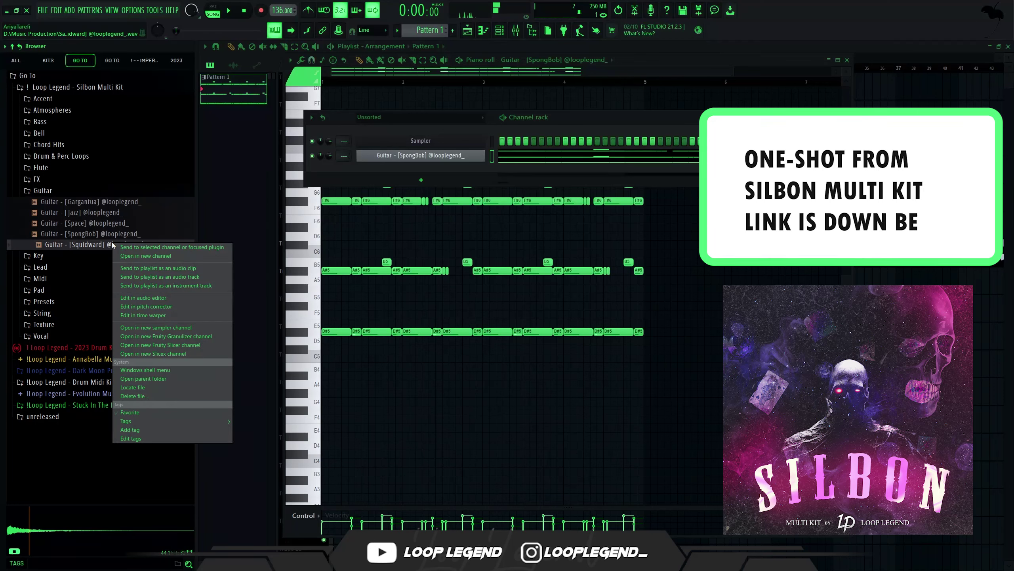
left_click(146, 255)
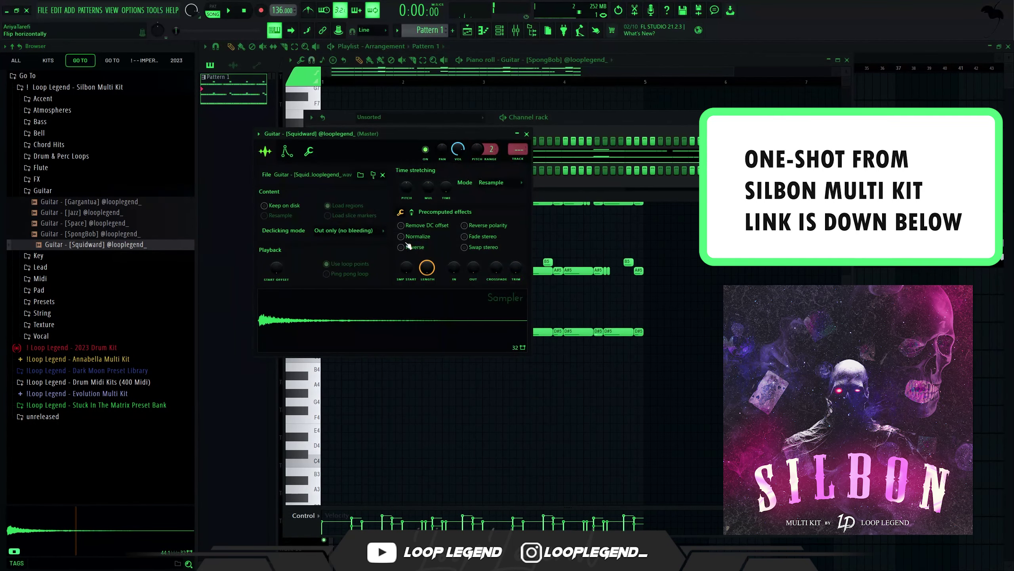
Enable the Squidward guitar's volume envelope, normalize and reverse the sample, and shorten its sample length
left_click(287, 152)
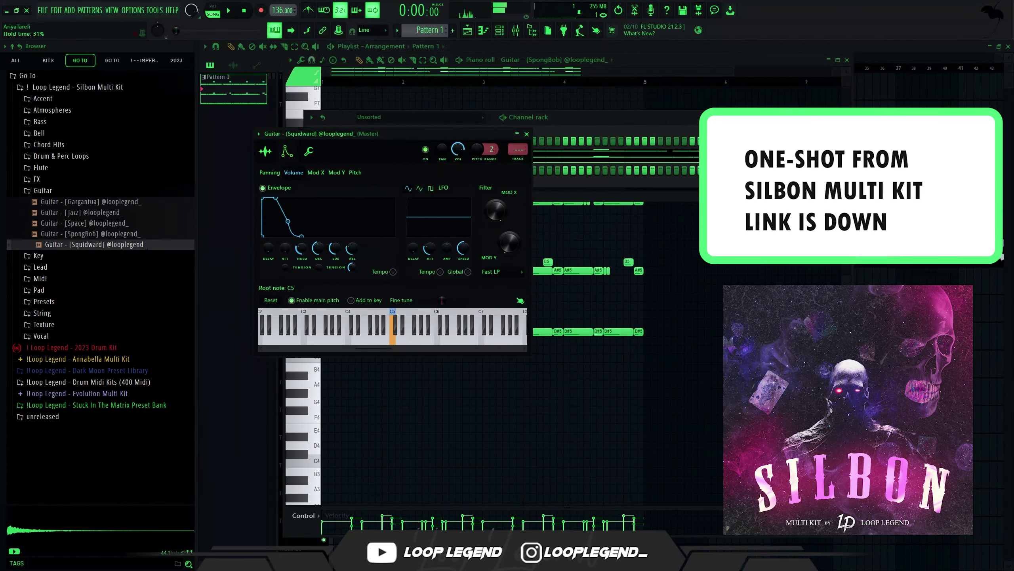
left_click(264, 159)
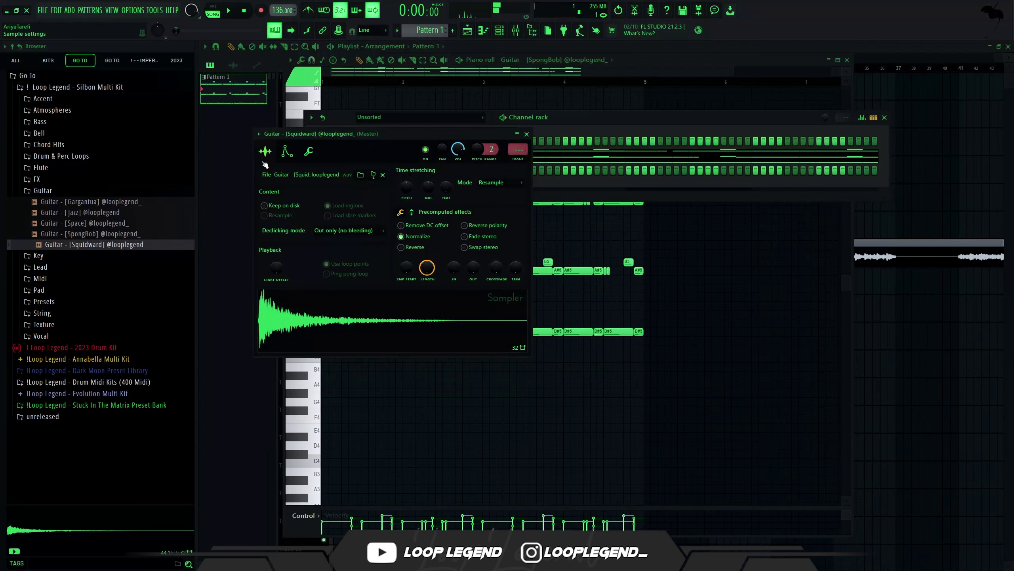
left_click(422, 250)
left_click_drag(427, 267, 427, 288)
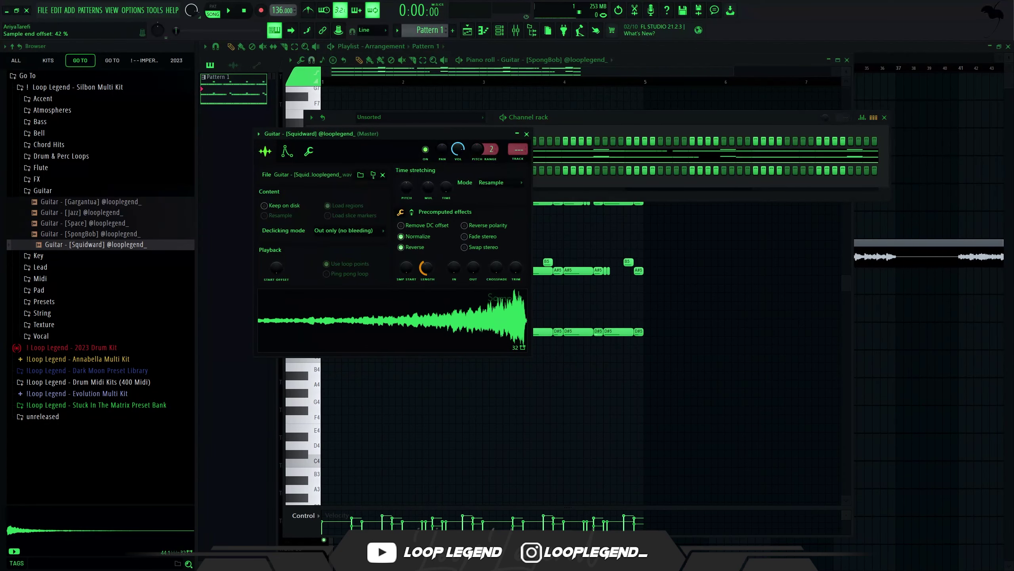
left_click_drag(426, 287, 426, 305)
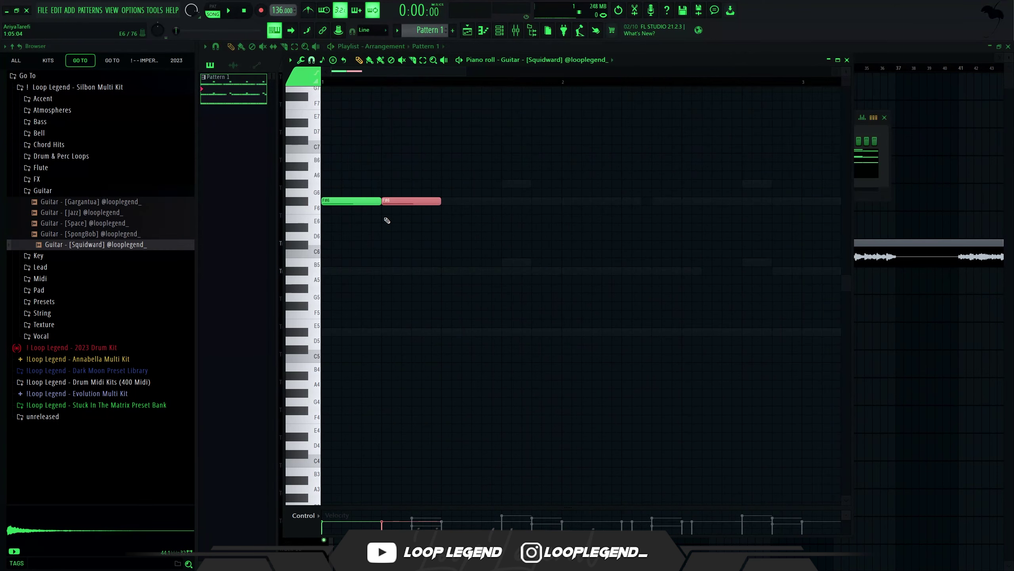
Create a descending line of four-step notes in the Squidward guitar's piano roll: F#6, F6 and two D#6 notes
key("shift+Down")
key("shift+Down")
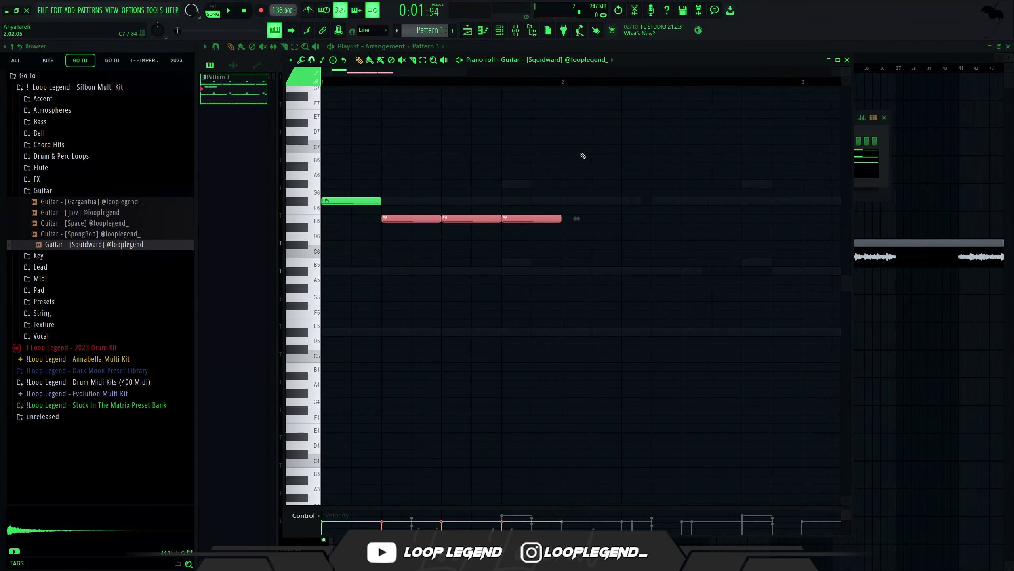
left_click_drag(584, 147, 470, 264)
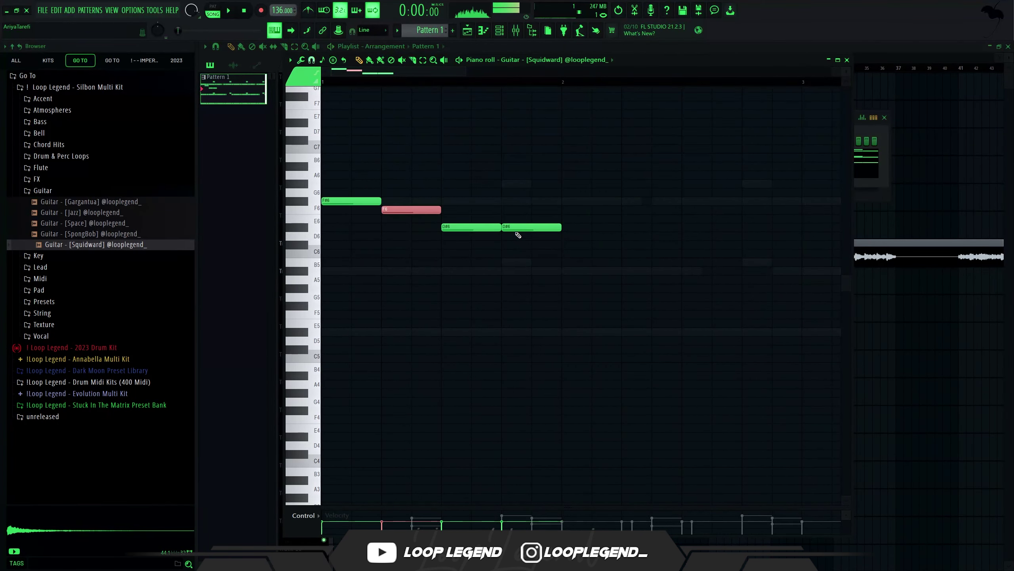
Delete the last D#6 note and extend the remaining D#6 note to six steps, auditioning the melody
key("space")
right_click(523, 228)
key("space")
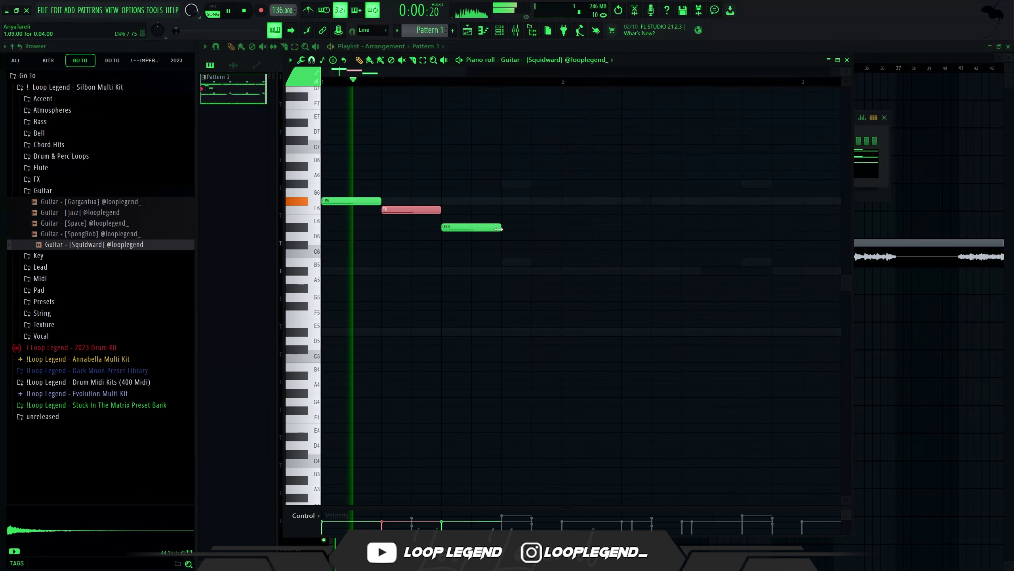
left_click_drag(499, 228, 515, 228)
key("space")
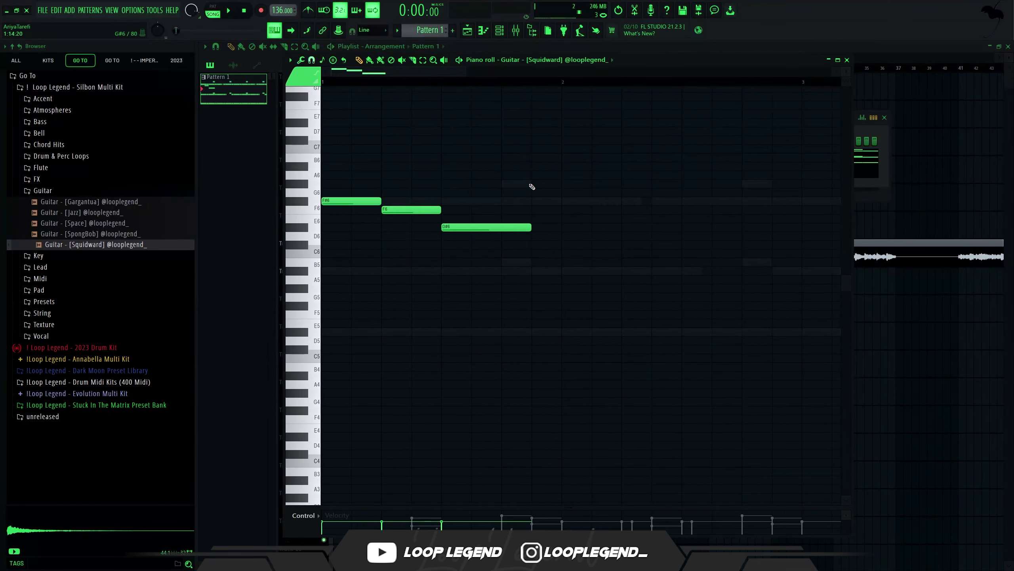
Add a two-step G#6 note at the end of the first bar and duplicate the melody into the second bar
key("space")
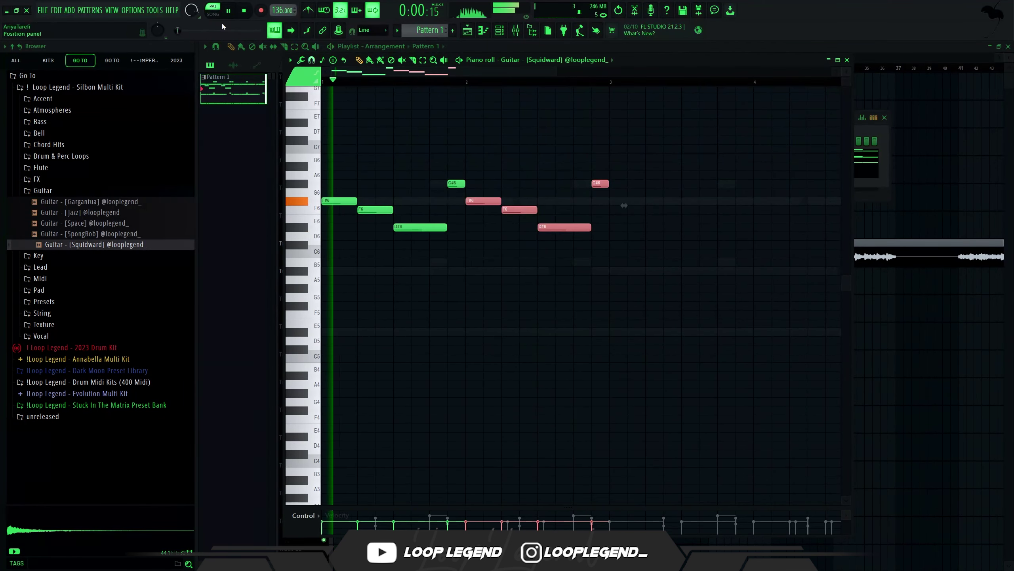
scroll(369, 183, "down", 3)
key("ctrl+d")
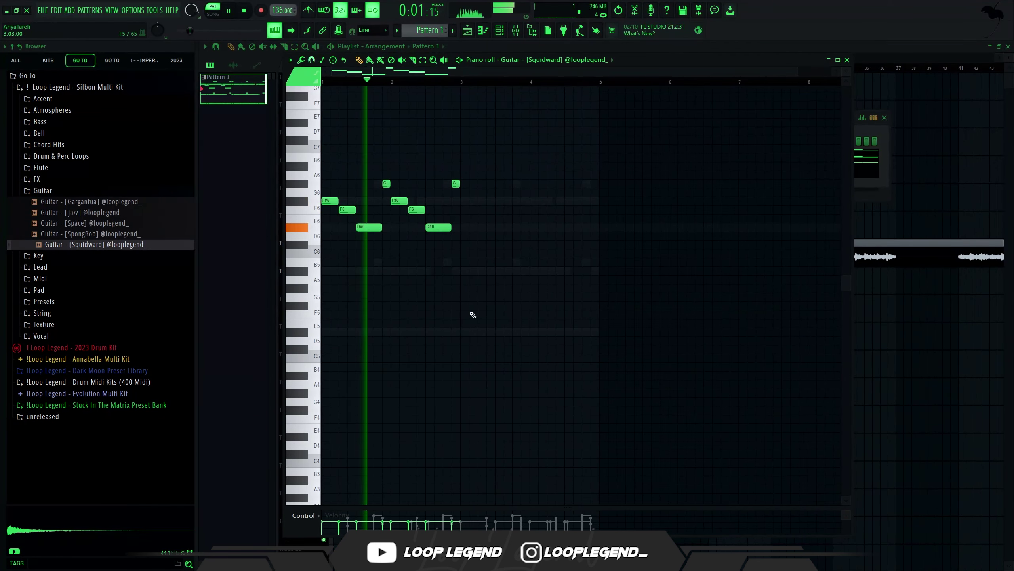
Raise the last two notes of the second bar by one octave to D#7 and G#7
left_click_drag(506, 291, 437, 173)
key("ctrl+Up")
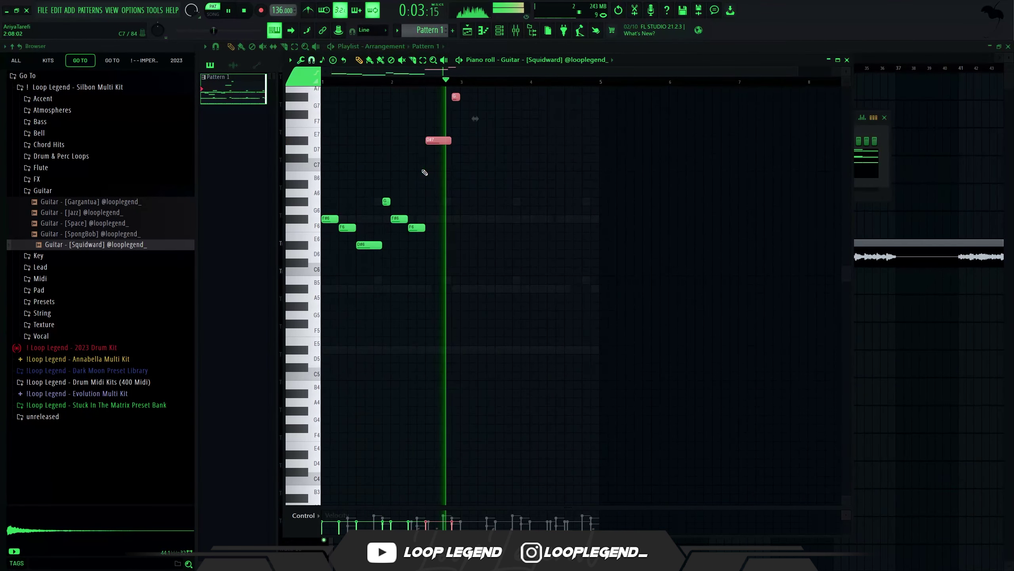
Duplicate the Squidward guitar's two-bar melody into bars three and four of the piano roll
key("ctrl+d")
key("ctrl+b")
scroll(446, 373, "down", 1)
key("ctrl+d")
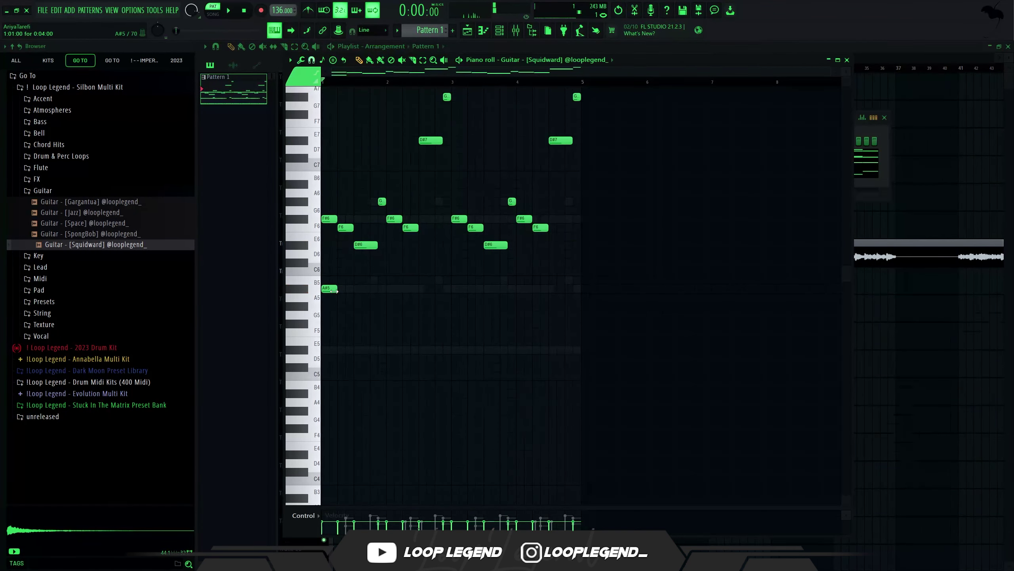
Add two-bar A#5 notes at the starts of bars one and three, plus a G#5 note near the end of bar four
left_click_drag(422, 282, 450, 283)
left_click(455, 288)
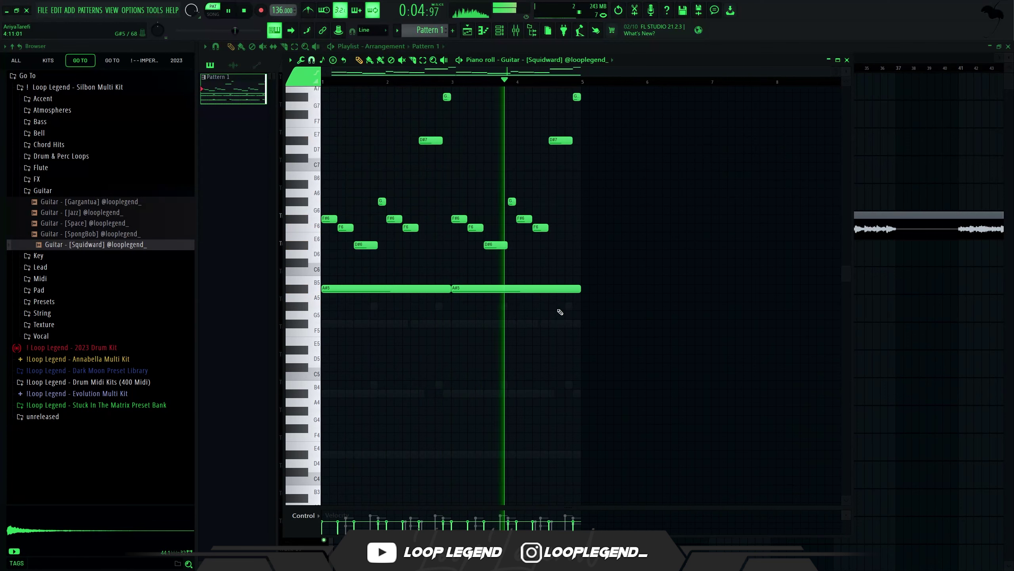
left_click(570, 306)
right_click(571, 304)
left_click(569, 305)
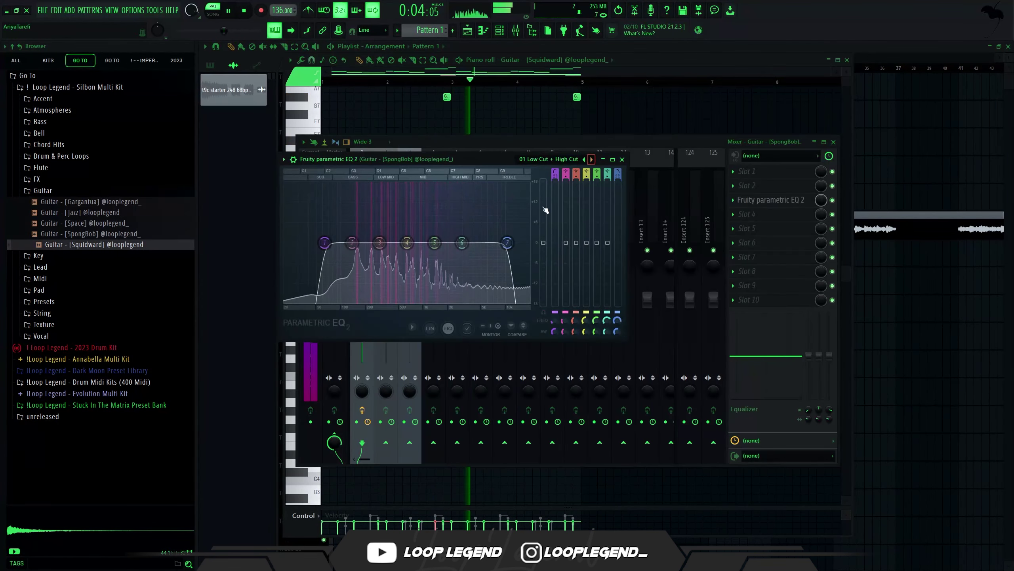
Apply low and high cuts with Fruity Parametric EQ 2 to the SpongBob and Squidward guitars, raising SpongBob's low cut to about 159 Hz
left_click_drag(507, 242, 456, 244)
key("Escape")
right_click(361, 250)
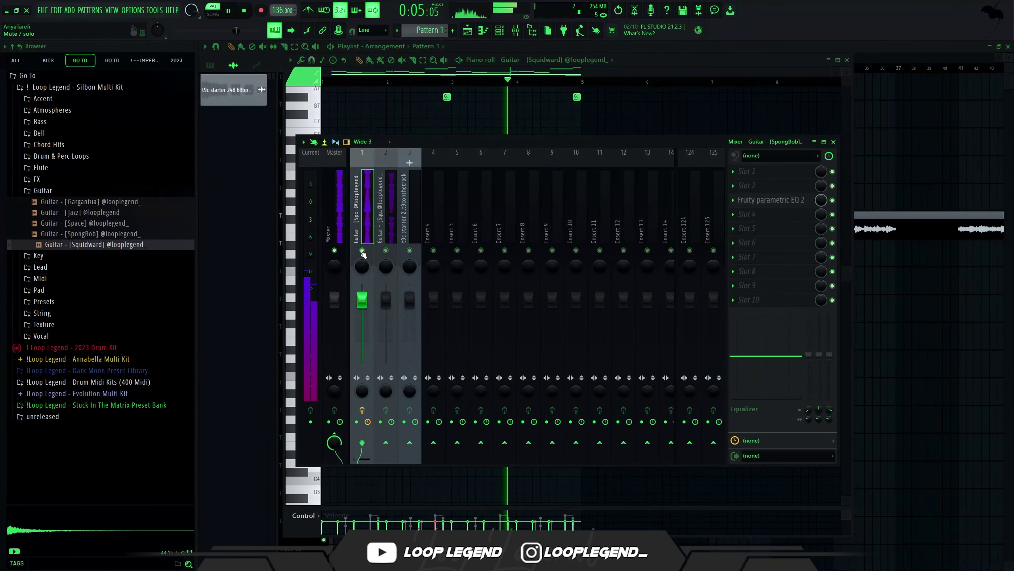
left_click(752, 200)
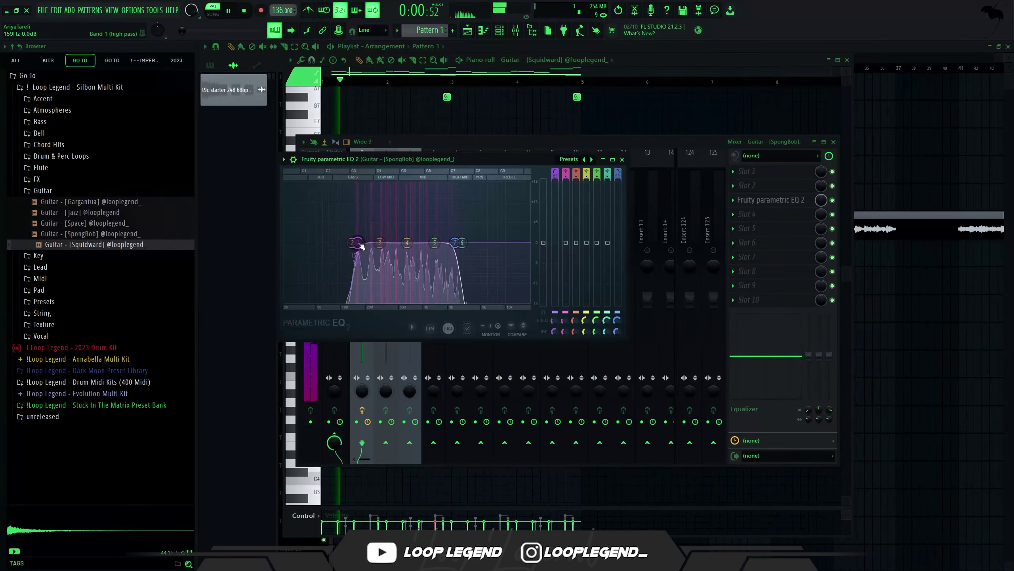
mouse_move(454, 242)
left_mouse_down()
mouse_move(481, 240)
mouse_move(471, 243)
left_mouse_up()
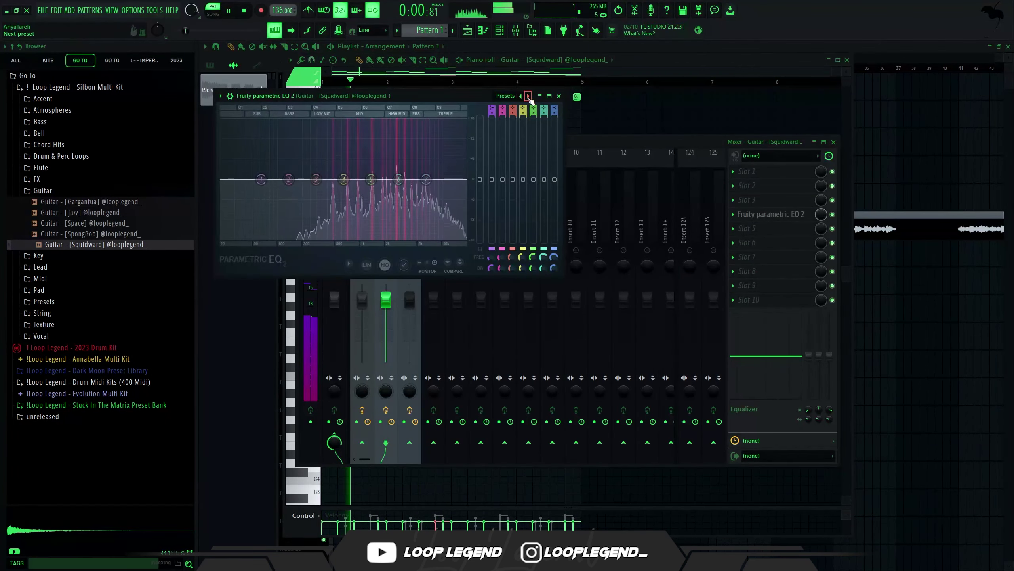
left_click_drag(261, 179, 328, 180)
left_click_drag(443, 179, 466, 180)
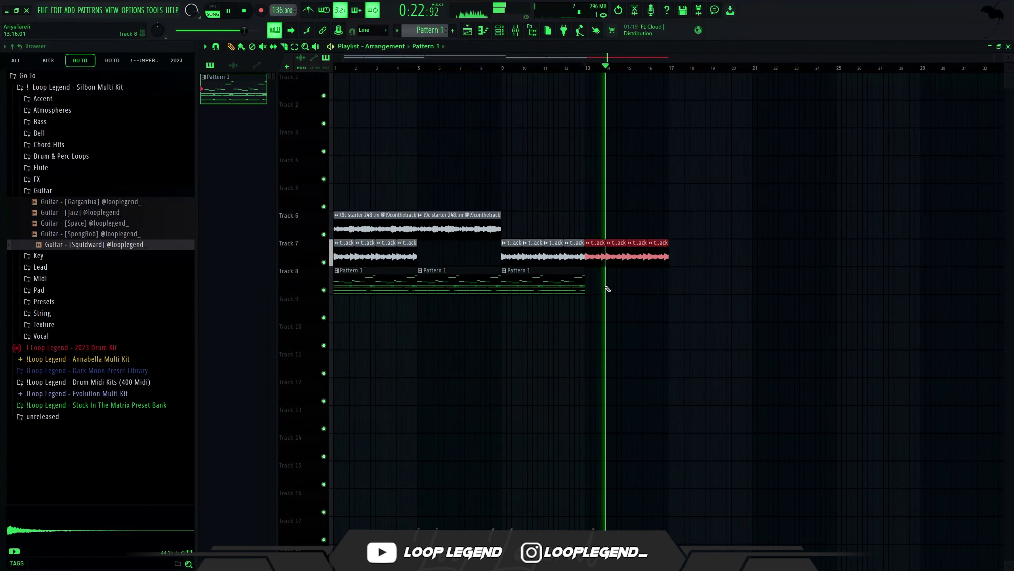
Extend Pattern 1 on track 8 of the playlist through bar 20, leaving a gap at bars 13 to 16
left_click_drag(607, 289, 471, 306)
key("ctrl+b")
right_click(577, 289)
key("ctrl+z")
right_click(597, 279)
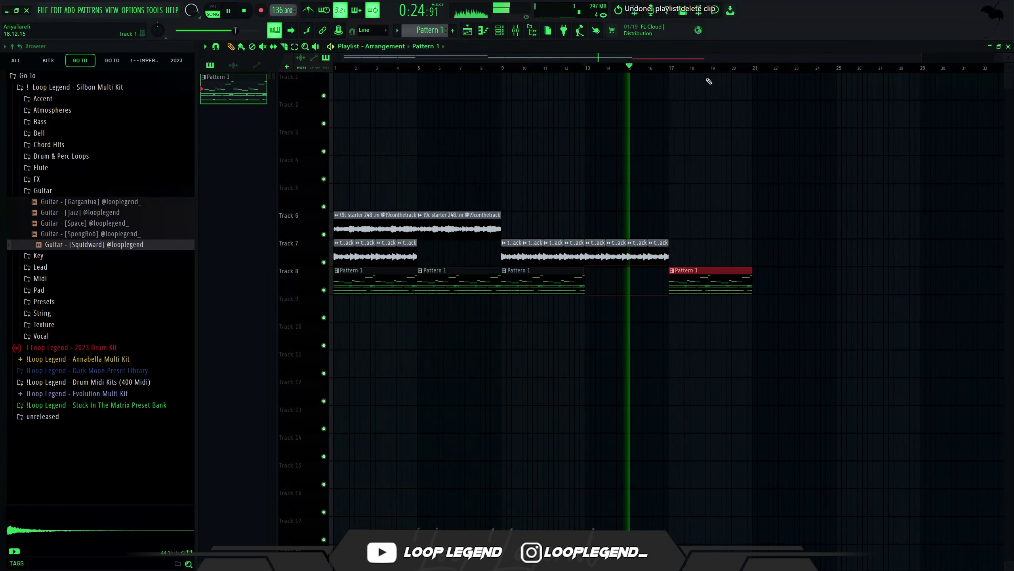
Select bars 1 to 20 with all playlist clips and consolidate them into one rendered audio clip
left_click(670, 69)
key("ctrl+a")
key("ctrl+alt+c")
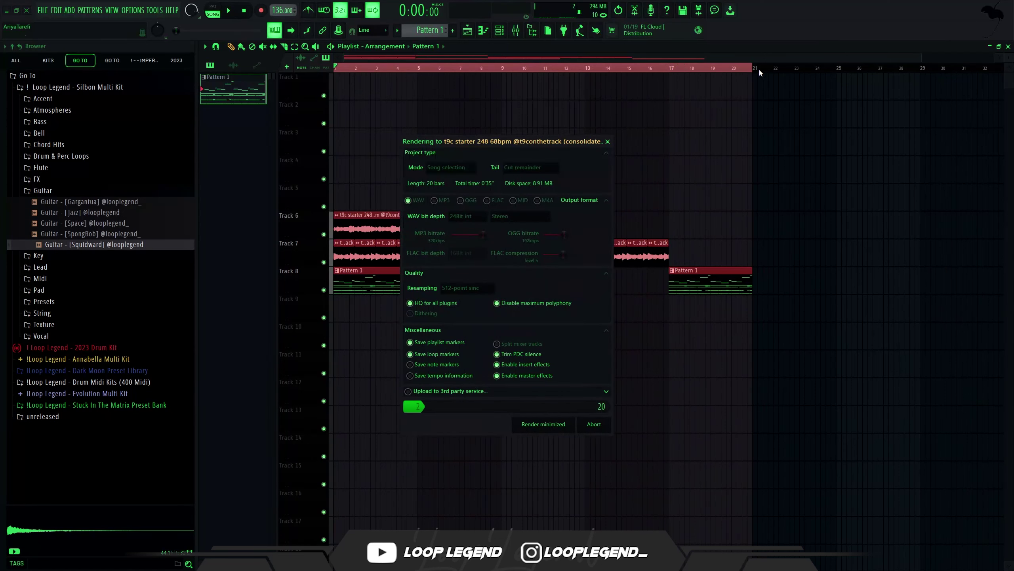
Open the consolidated audio in a new Fruity Slicer channel and slice it by whole beats
right_click(330, 330)
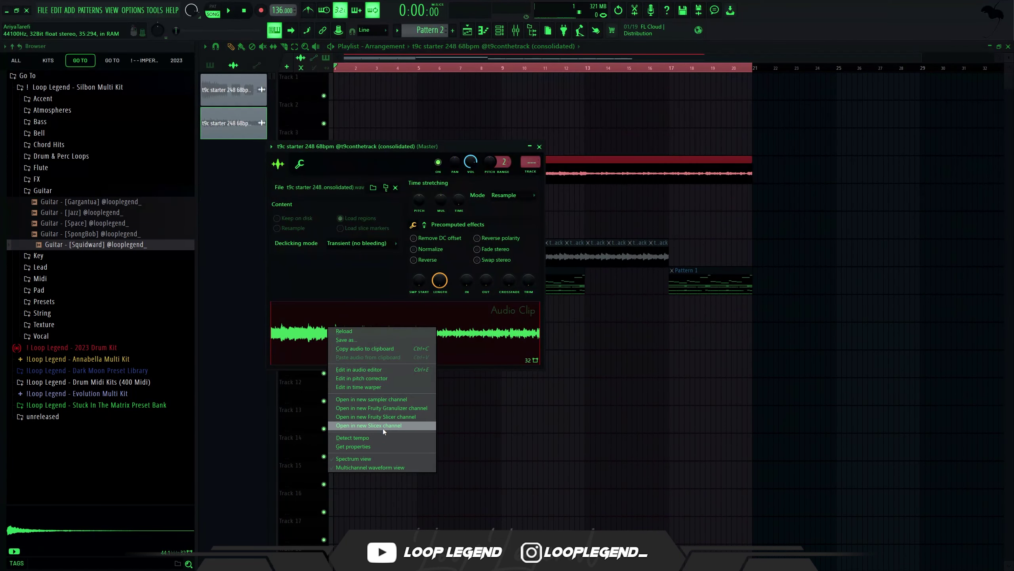
left_click(377, 417)
left_click(346, 184)
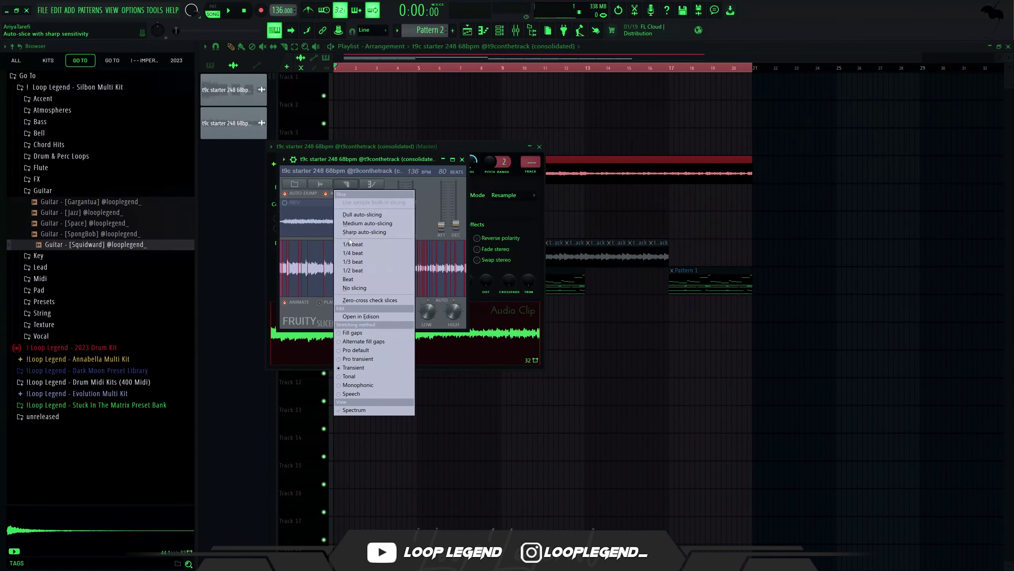
left_click(361, 271)
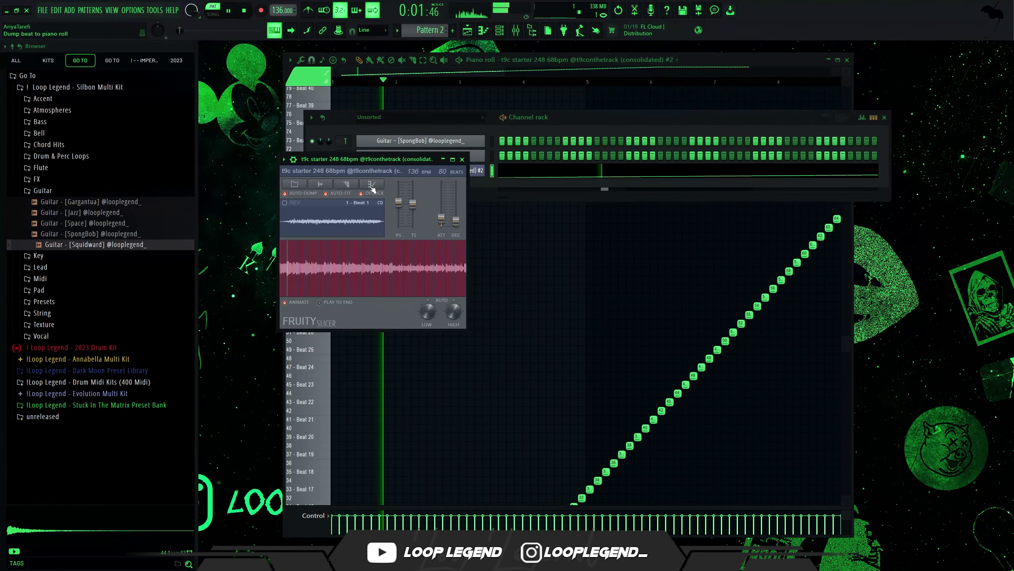
left_click(347, 185)
left_click(362, 276)
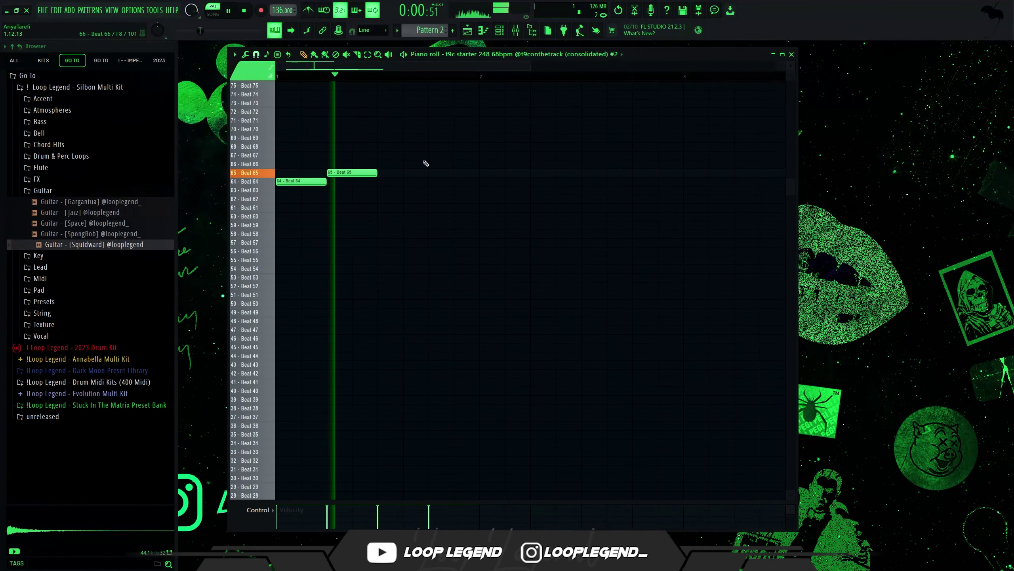
Sequence the first bar's slices as Beats 65, 66, 63 and 62, and layer Beats 59 and 58 under the last two
key("shift+Up")
left_click(384, 155)
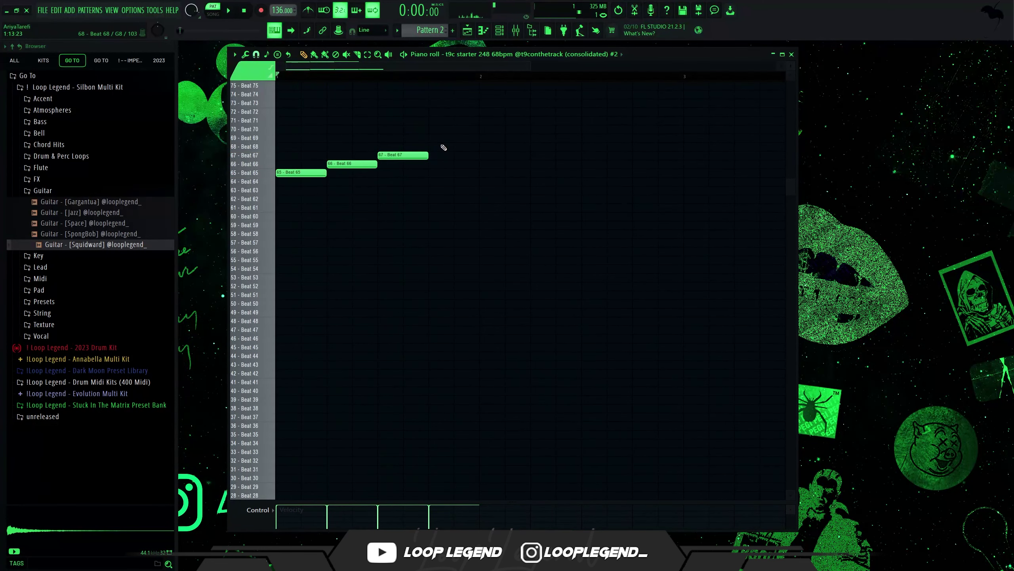
key("space")
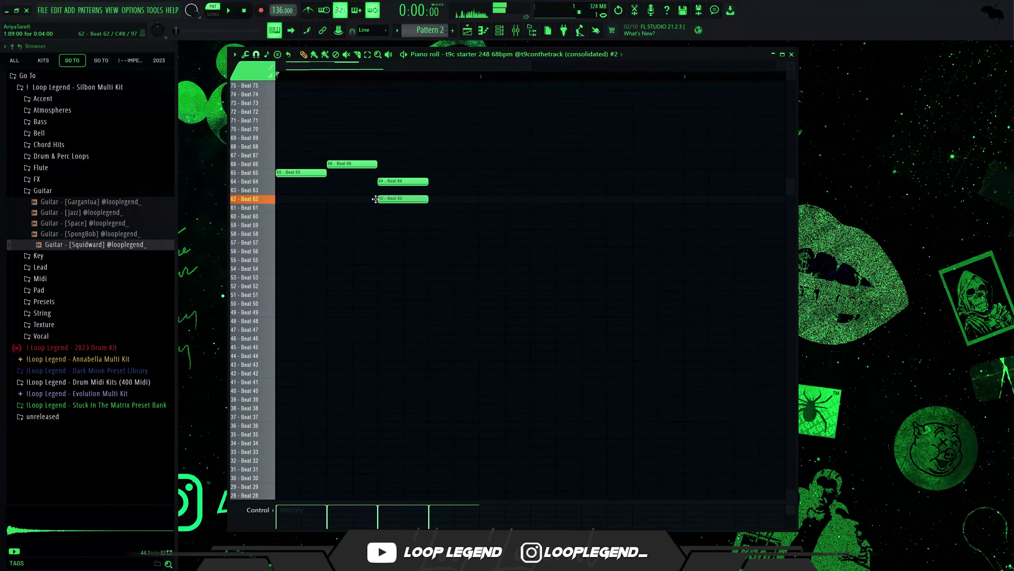
left_click(431, 199)
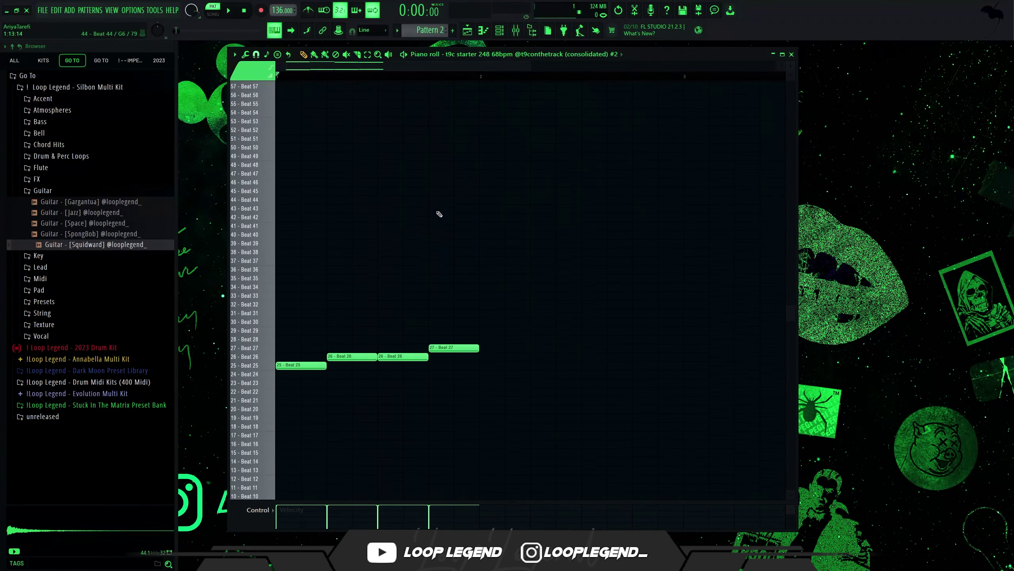
left_click_drag(411, 290, 452, 340)
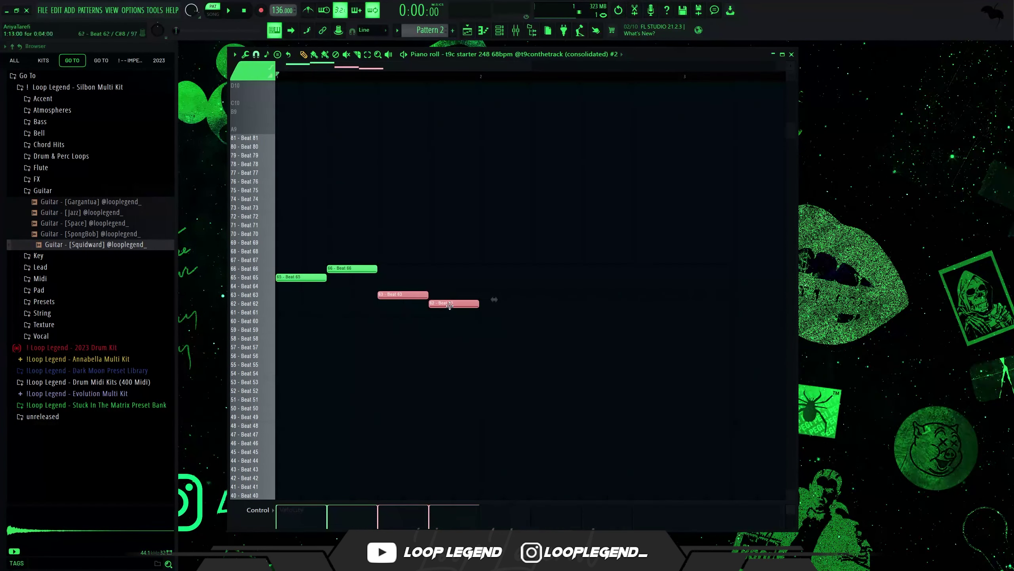
key("space")
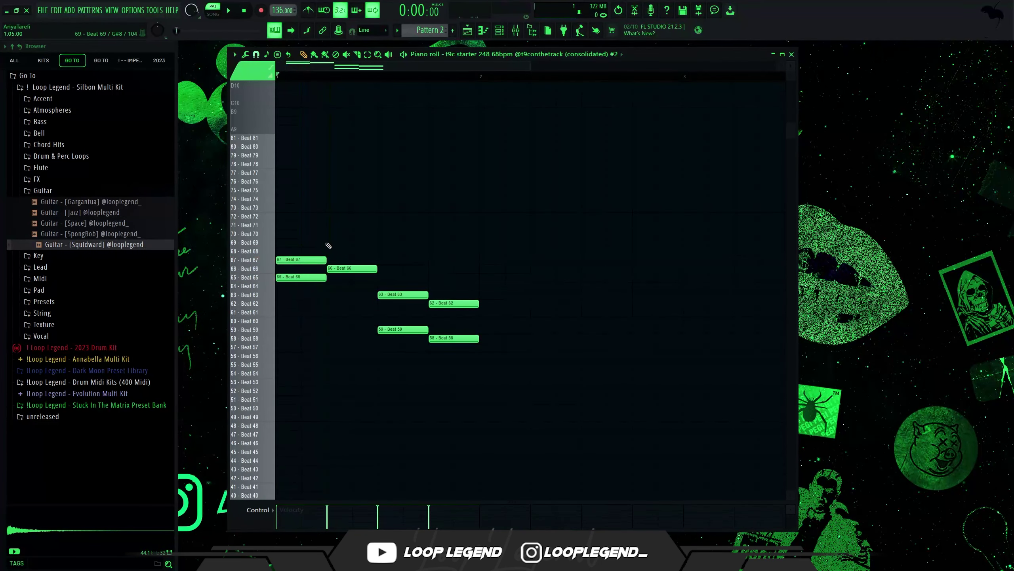
Layer Beat 70 over the second slice and move the first slice's upper layer to Beat 73, auditioning the result
left_click(331, 232)
key("space")
left_click_drag(300, 258, 297, 207)
key("space")
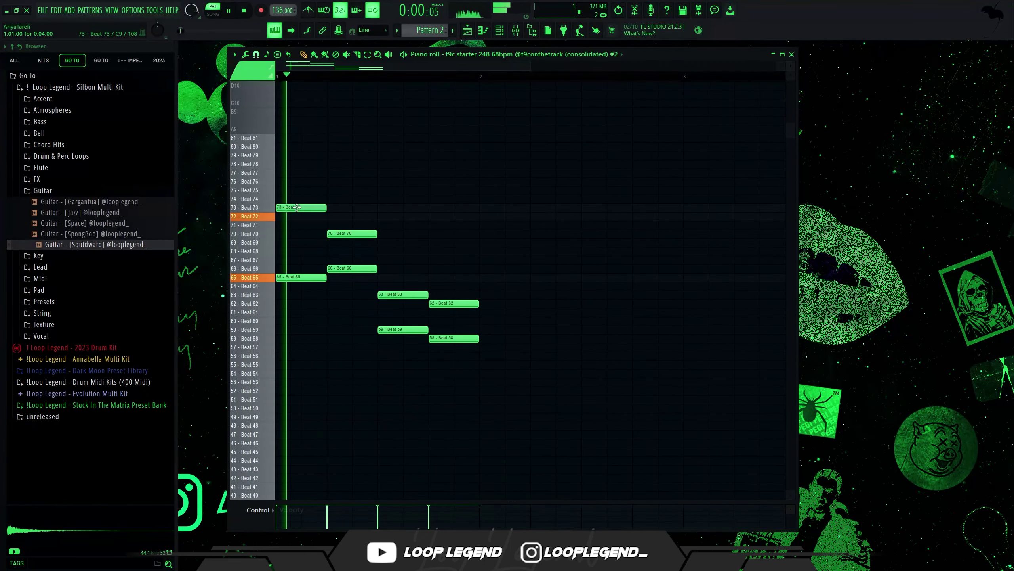
Duplicate the first bar's slices into bar two and strum the layered notes
key("space")
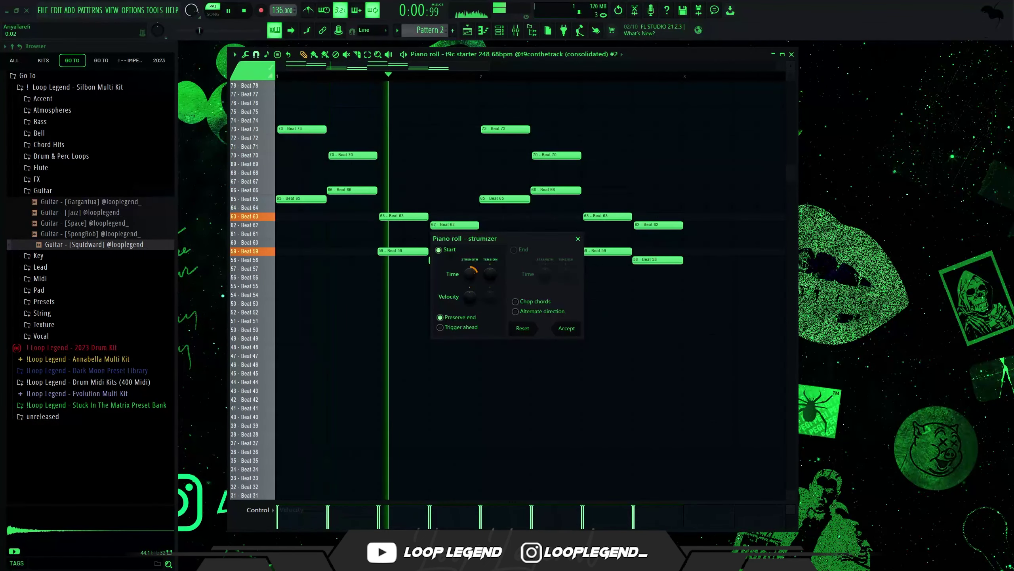
left_click(559, 328)
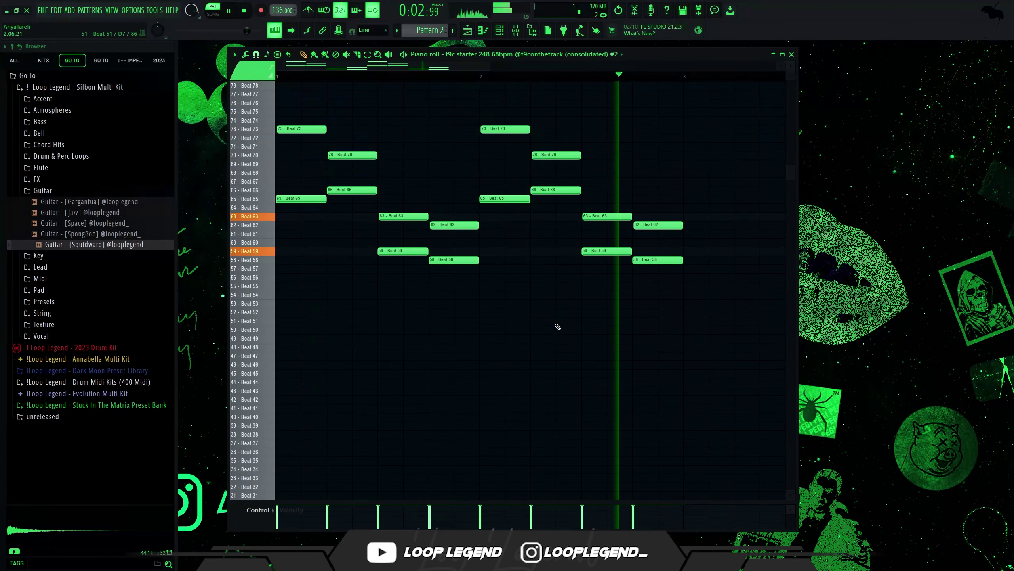
Replace the first two slices of bar two with Beats 61 and 60, removing their upper layers Beat 73 and Beat 70
scroll(367, 363, "down", 4)
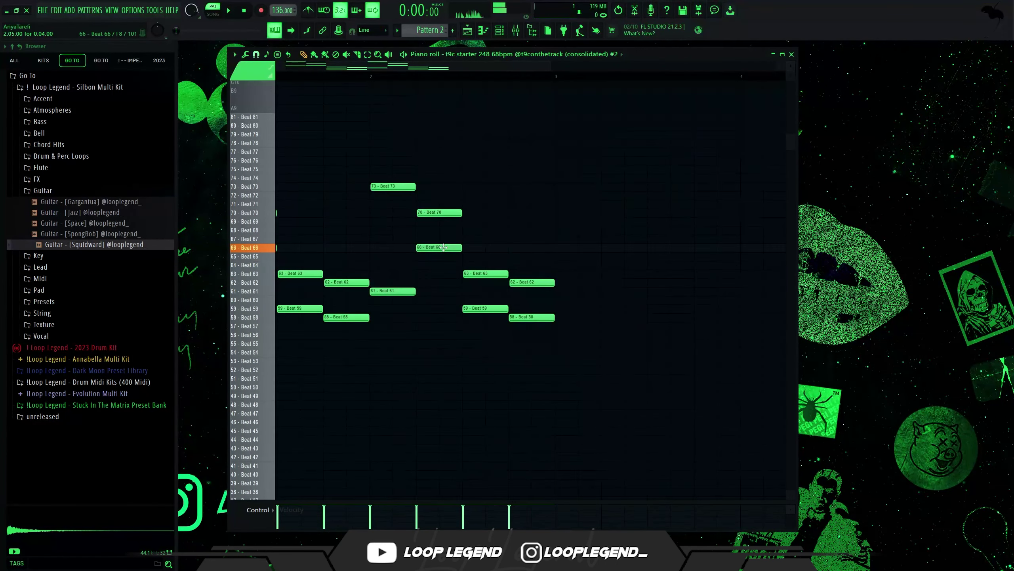
key("space")
left_click_drag(466, 242, 388, 177)
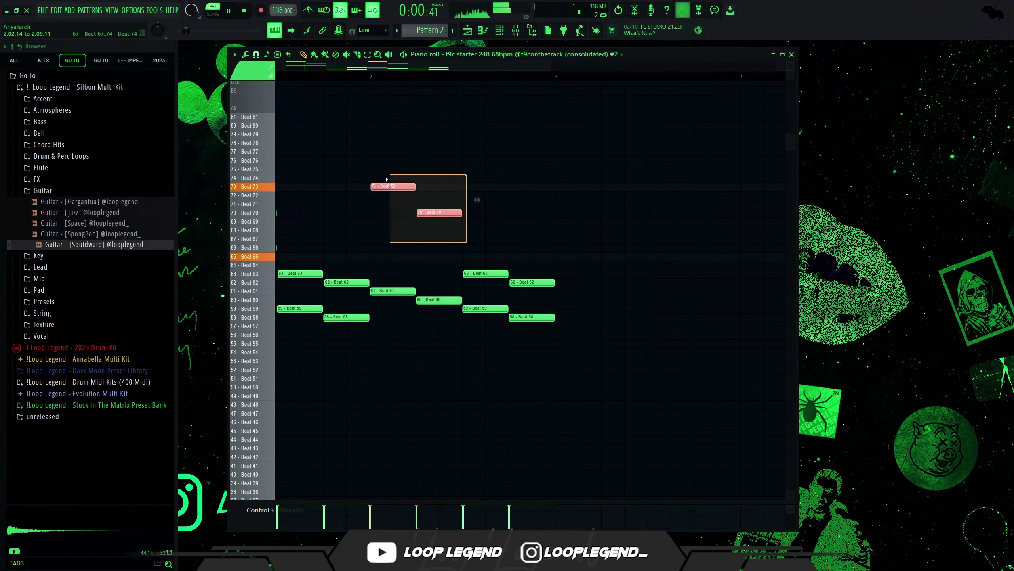
key("ctrl+x")
key("ctrl+z")
key("space")
left_click_drag(446, 159, 380, 227)
key("Delete")
key("space")
scroll(340, 210, "up", 3)
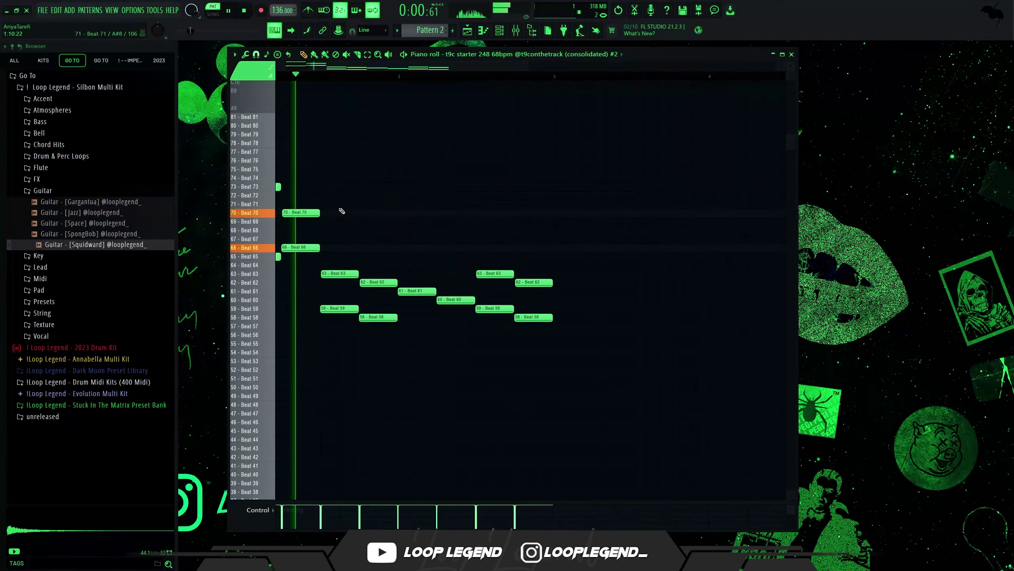
Place Beats 29, 25 and 24 on the first three beats of bar five, auditioning from that bar
left_click_drag(657, 59, 650, 51)
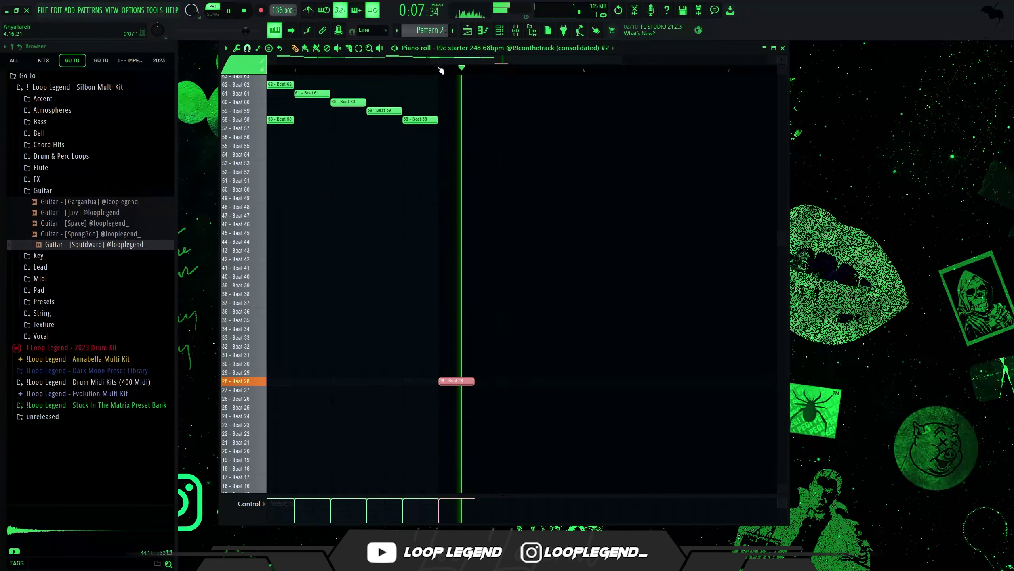
key("shift+Up")
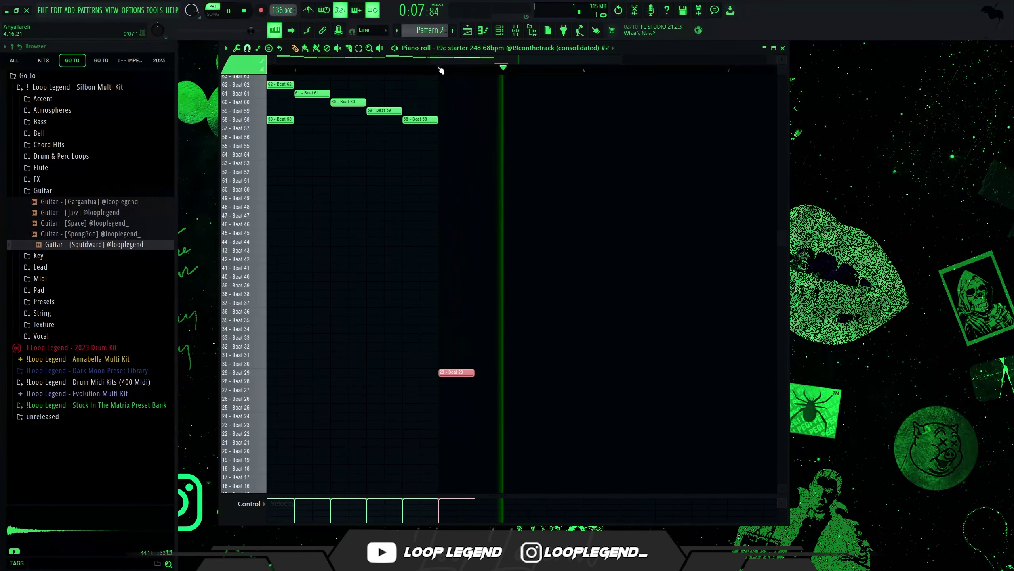
left_click(440, 69)
key("space")
key("space")
left_click(479, 398)
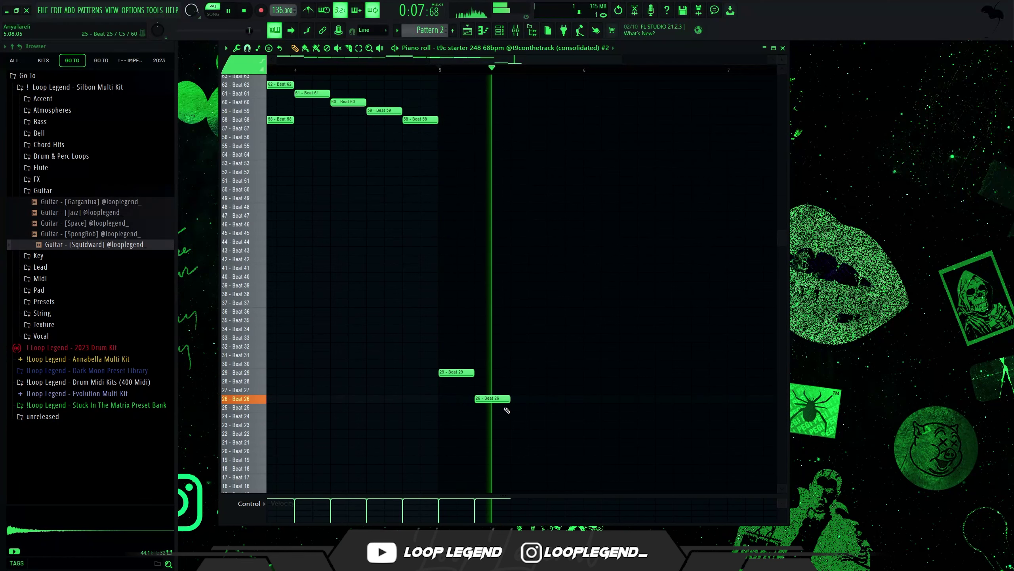
key("space")
key("space")
left_click(520, 417)
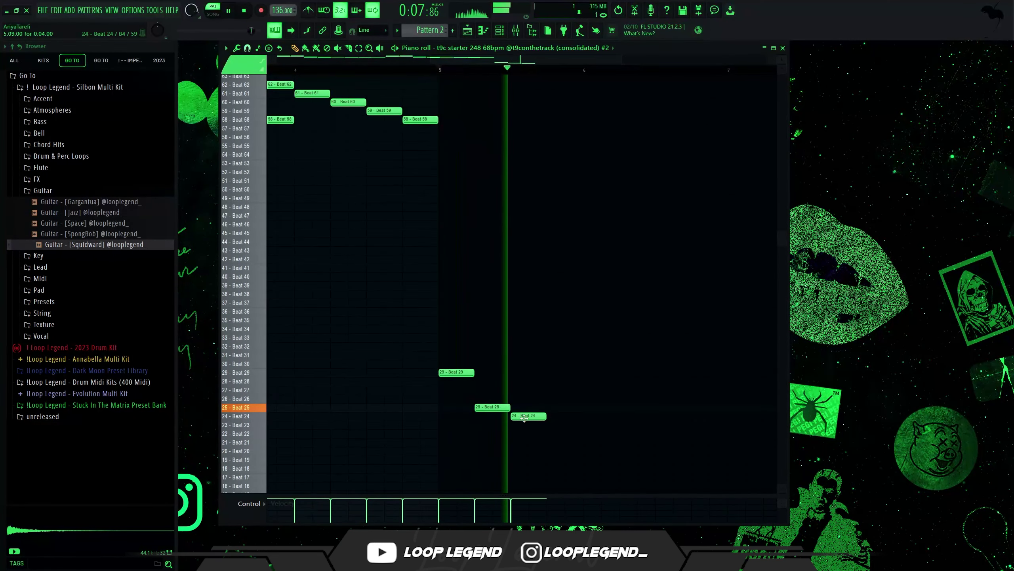
key("space")
Finish bar five with Beat 26 and fill bar six with Beats 17, 18, 19 and 21
left_click_drag(590, 250, 590, 328)
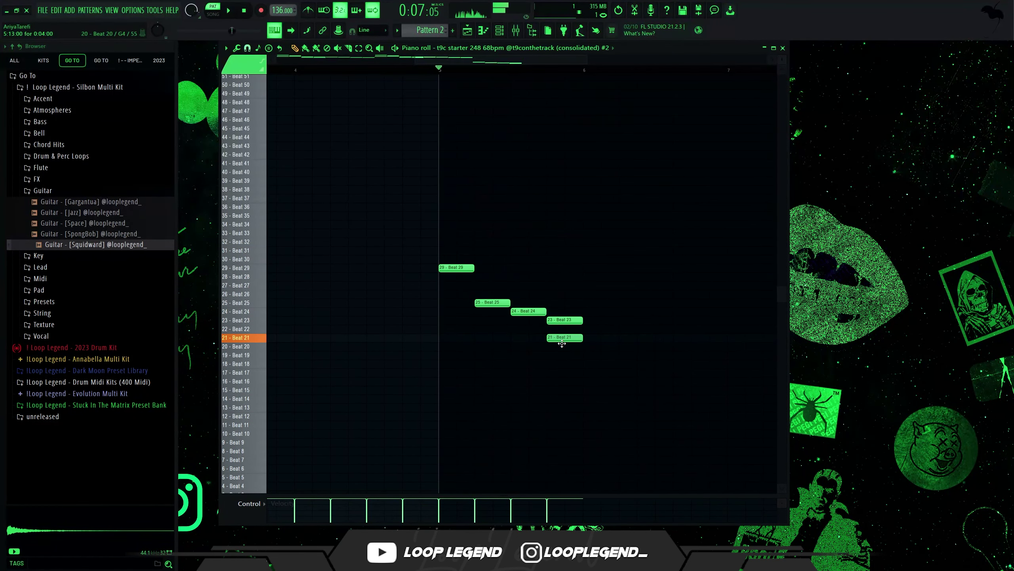
key("space")
left_click_drag(559, 285, 584, 367)
key("space")
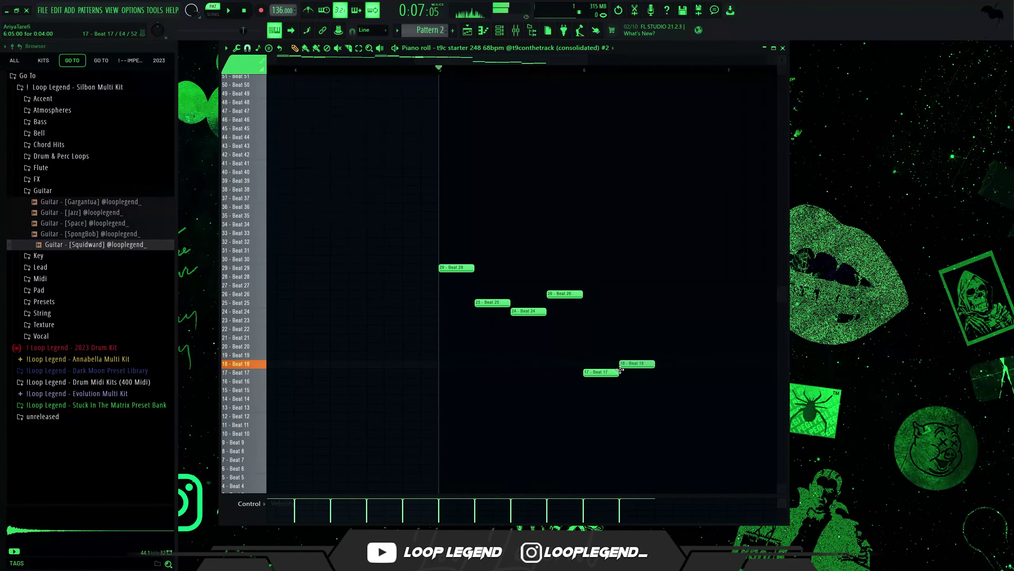
left_click(663, 354)
left_click(699, 338)
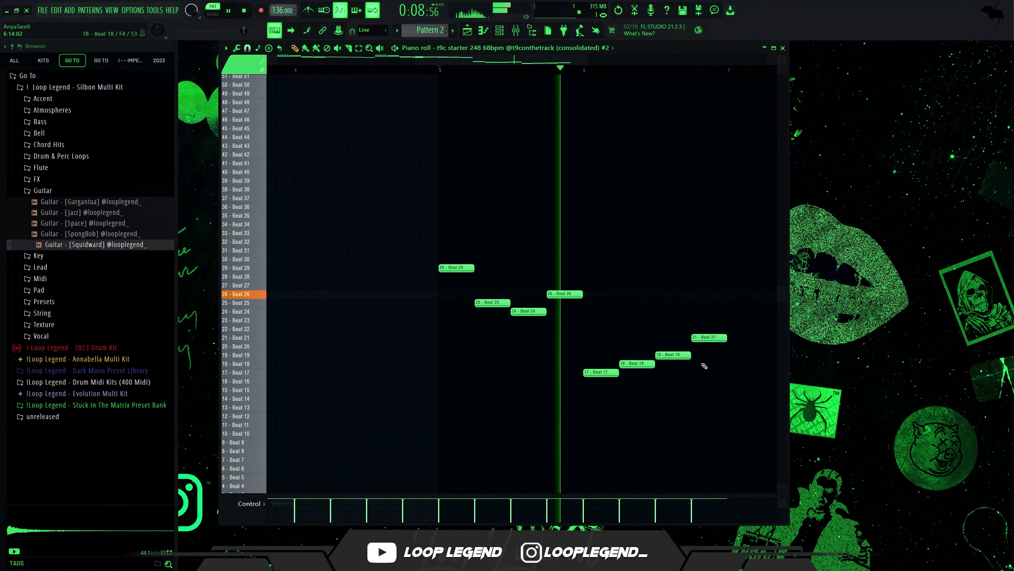
Repeat the slices of bars five and six to extend the sequence to eight bars
key("ctrl+a")
scroll(651, 335, "down", 3)
scroll(709, 267, "up", 4)
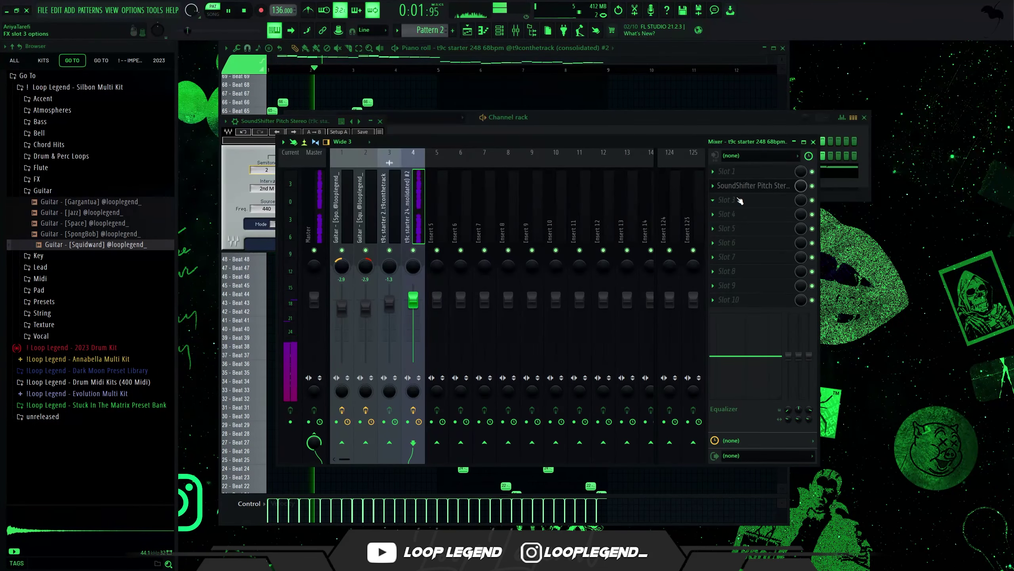
Load RC-20 Retro Color on the sliced channel's mixer track and choose its Tape 1 preset
left_click(740, 200)
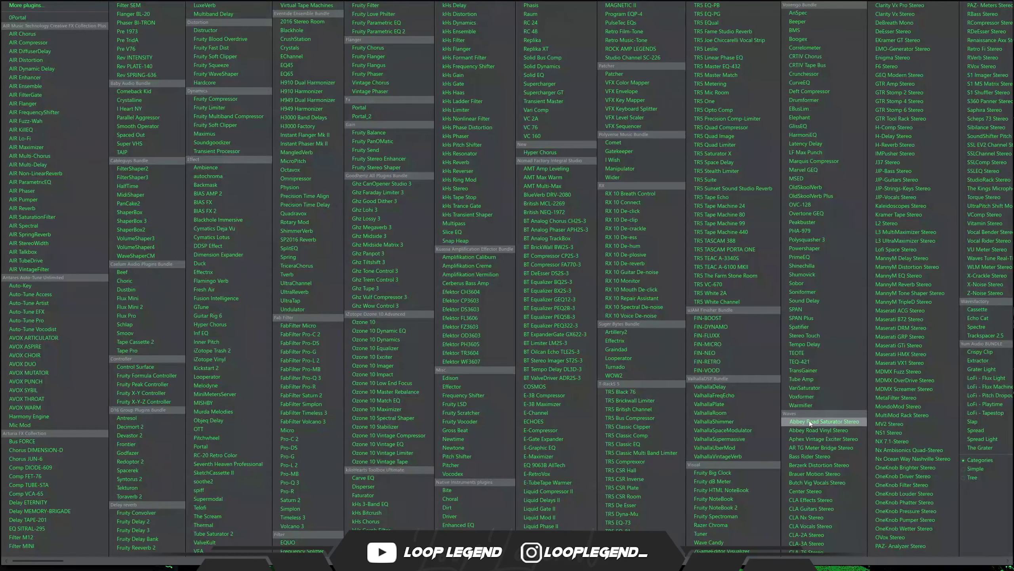
left_click(233, 457)
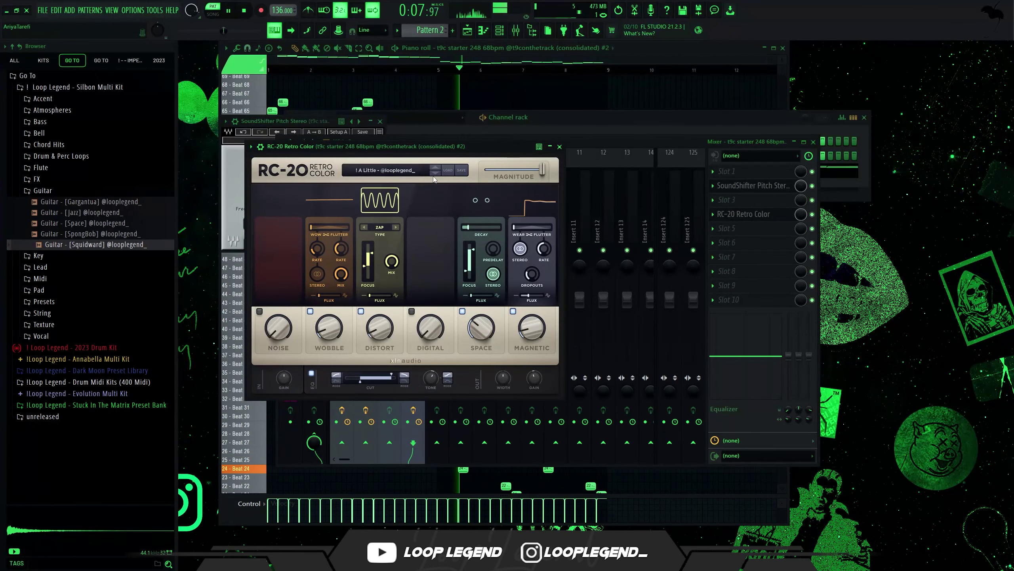
left_click(436, 172)
left_click(436, 171)
left_click(436, 172)
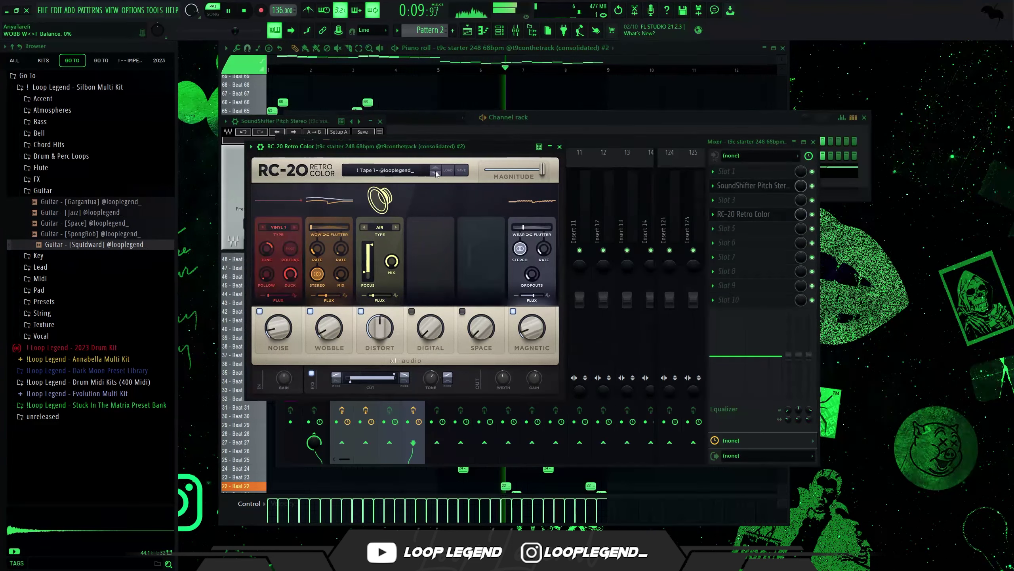
Switch RC-20 to the Tape 6 preset, raise its distortion slightly and reduce the wobble amount to 0%
left_click(436, 172)
left_click(436, 173)
left_click(435, 173)
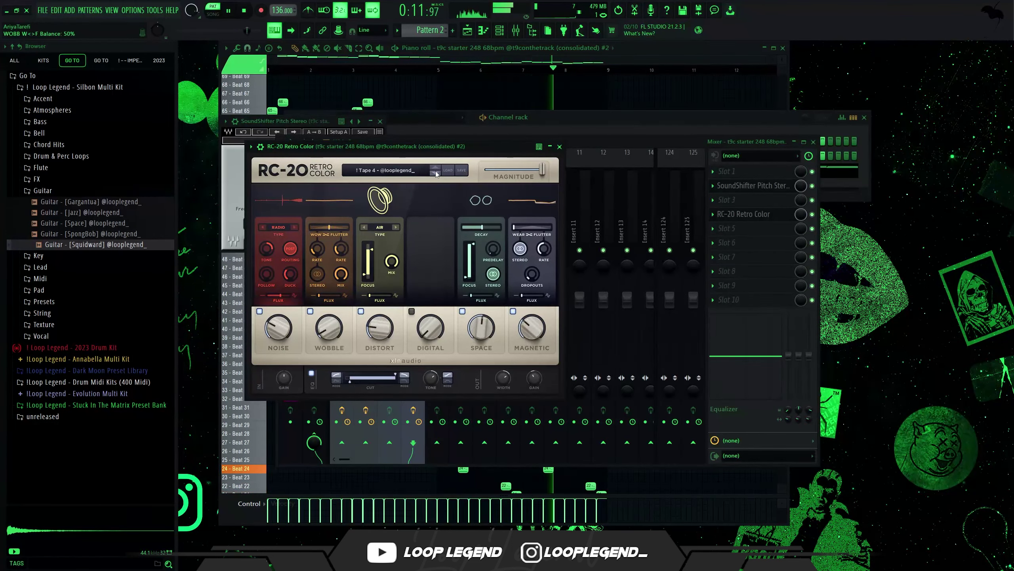
left_click(436, 173)
left_click(436, 173)
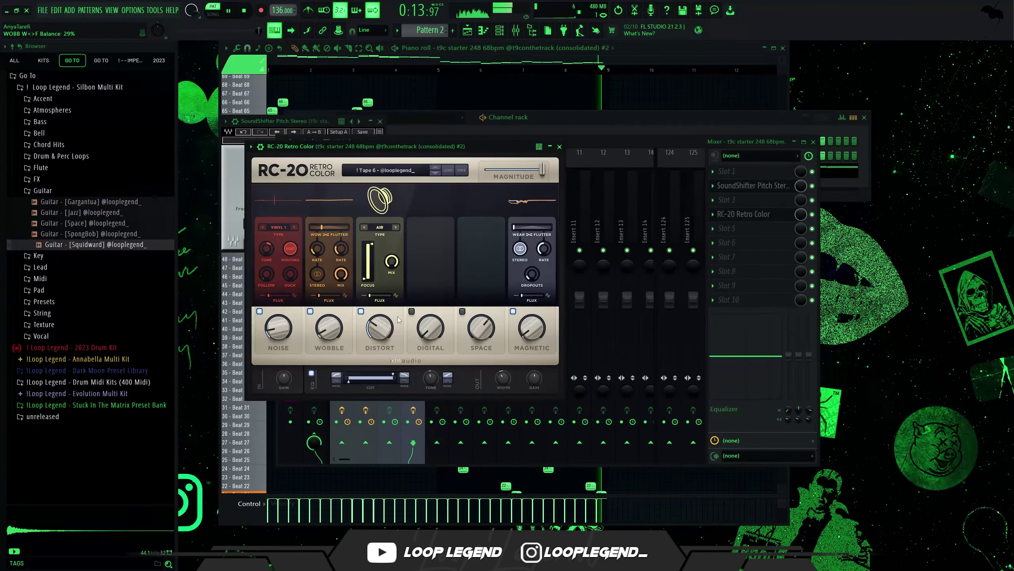
left_click_drag(382, 320, 382, 312)
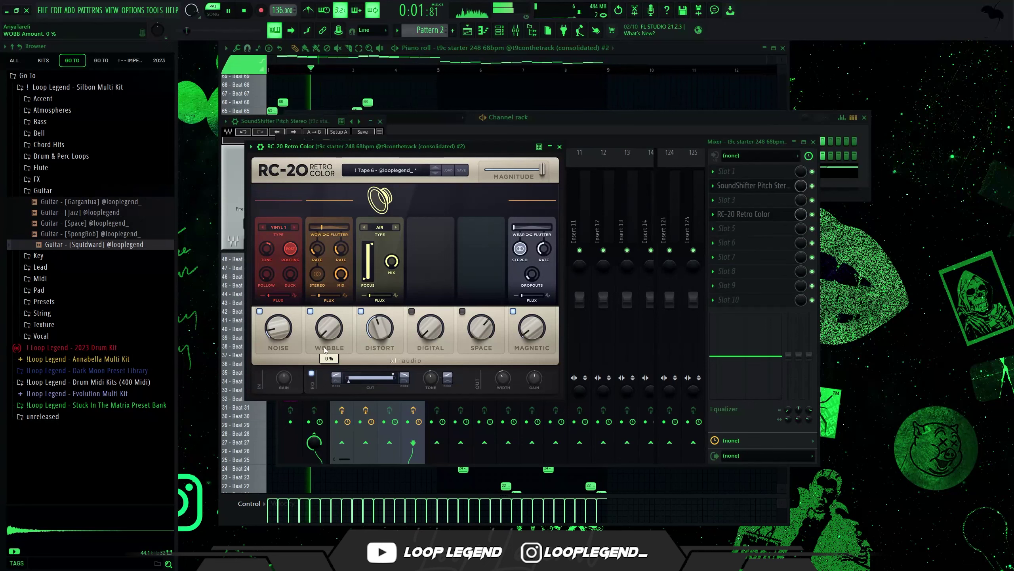
left_click(310, 311)
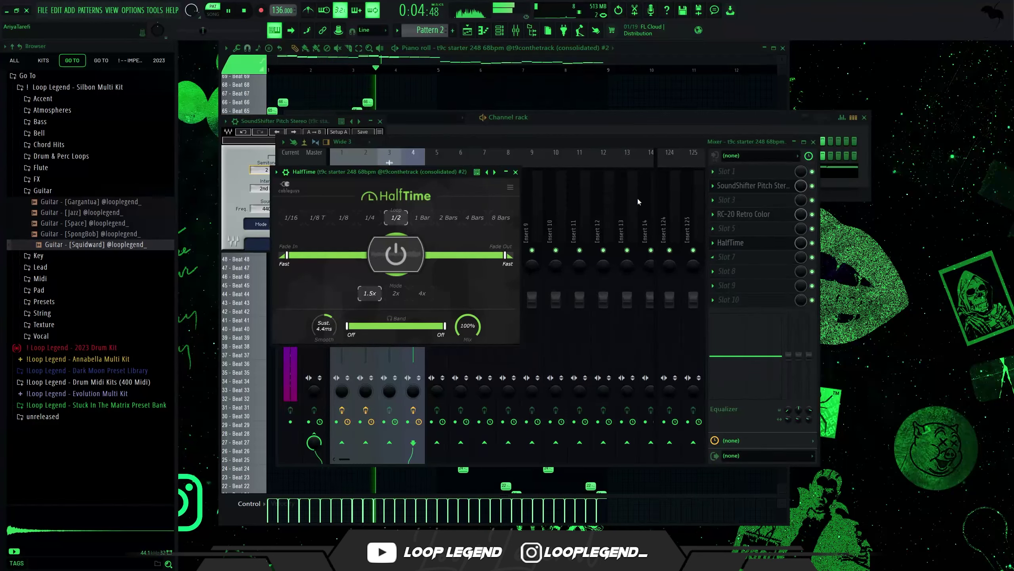
Load Maximus in slot 8 after HalfTime and set its LMH mix to 17%
left_click(783, 280)
left_click(218, 134)
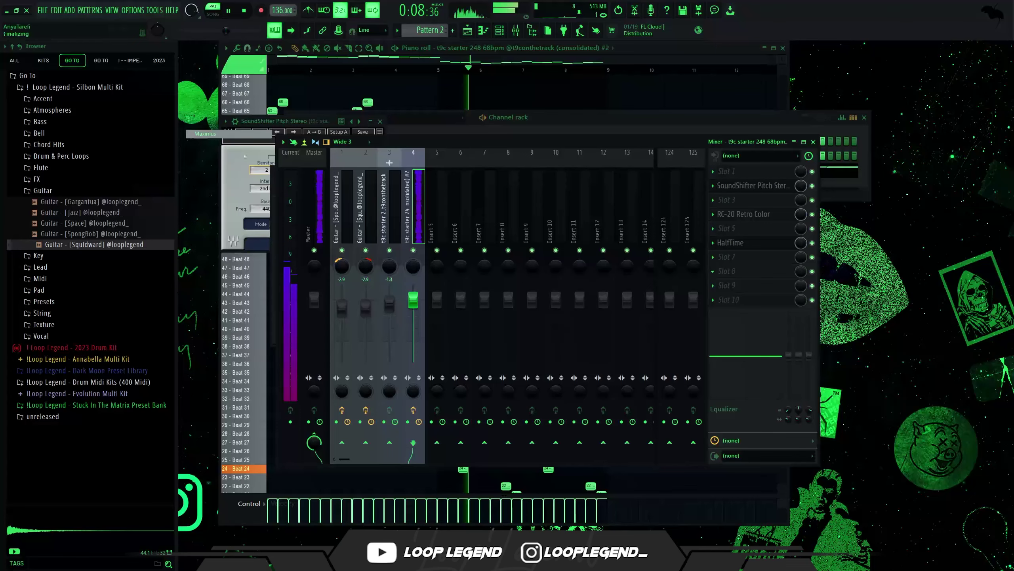
key("space")
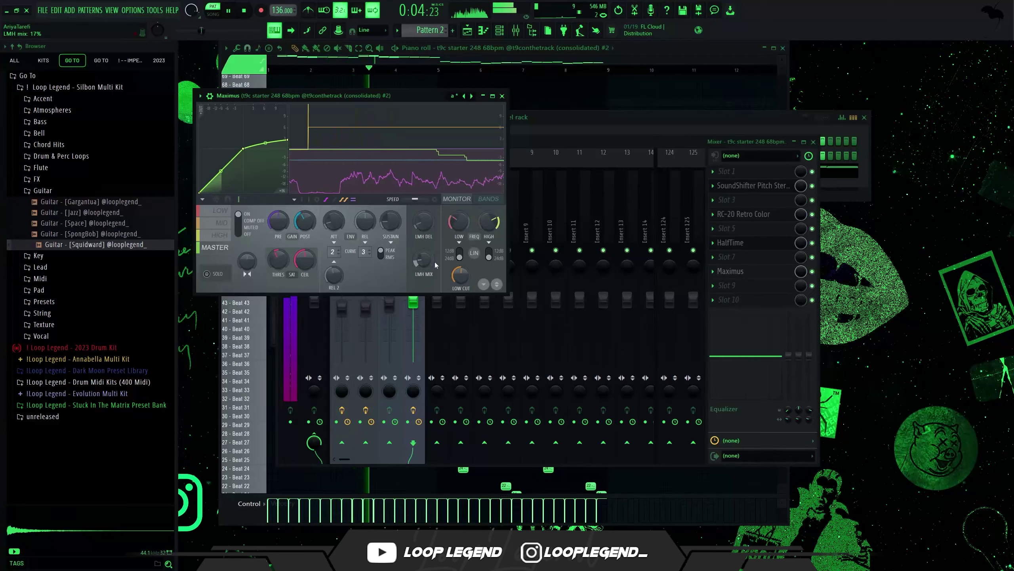
Add Fruity Parametric EQ 2 in the last effect slot and move its low cut to about 226 Hz
left_click(733, 271)
left_click(744, 301)
left_click(416, 30)
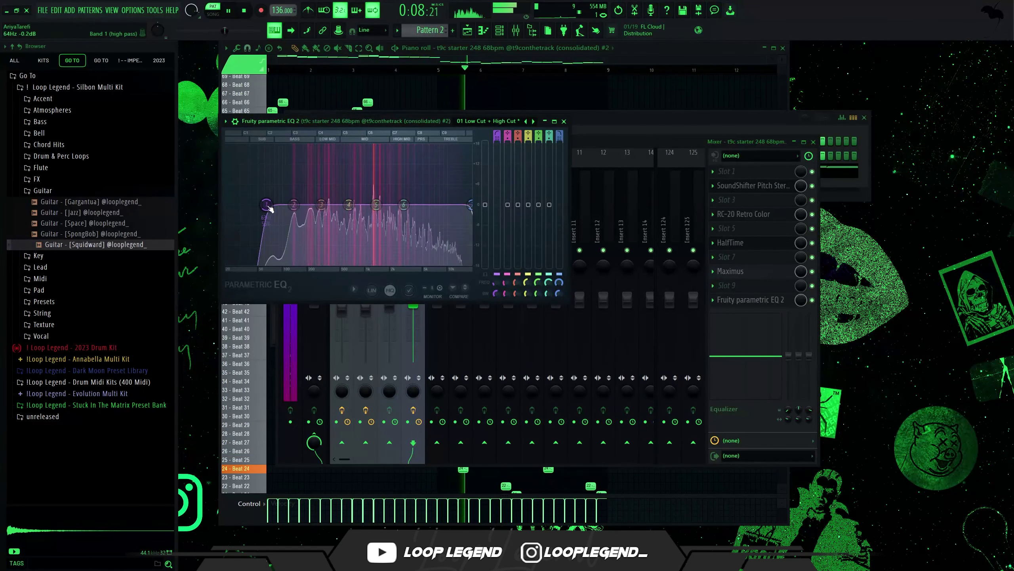
left_click_drag(266, 205, 305, 205)
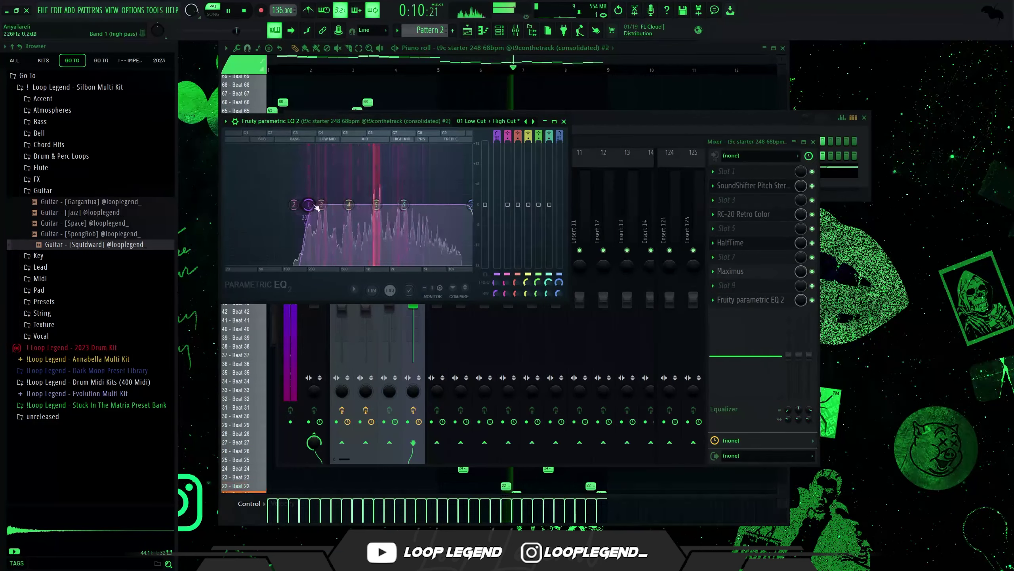
left_click(564, 121)
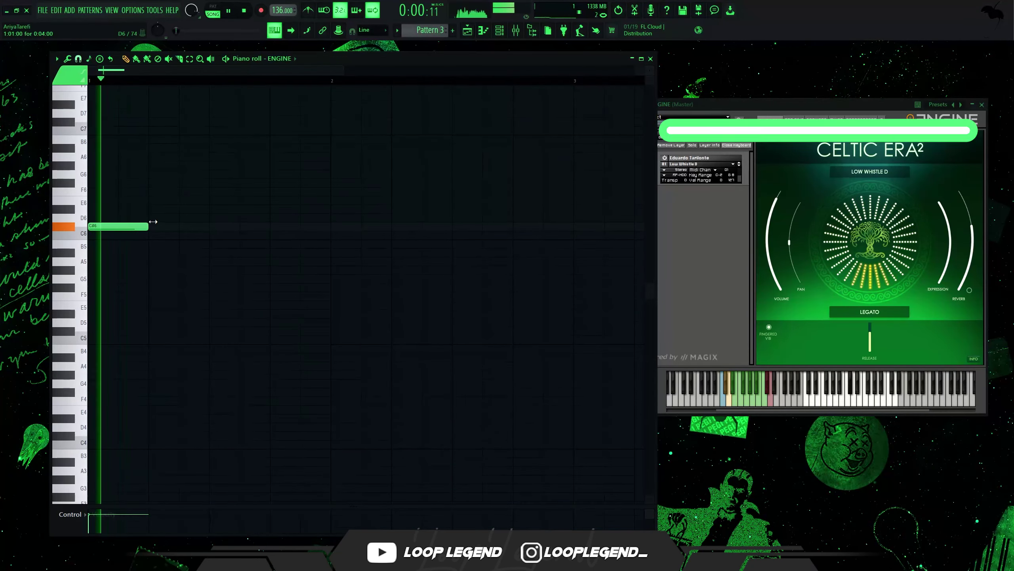
Audition the opening Low Whistle note and raise it to F#6
key("space")
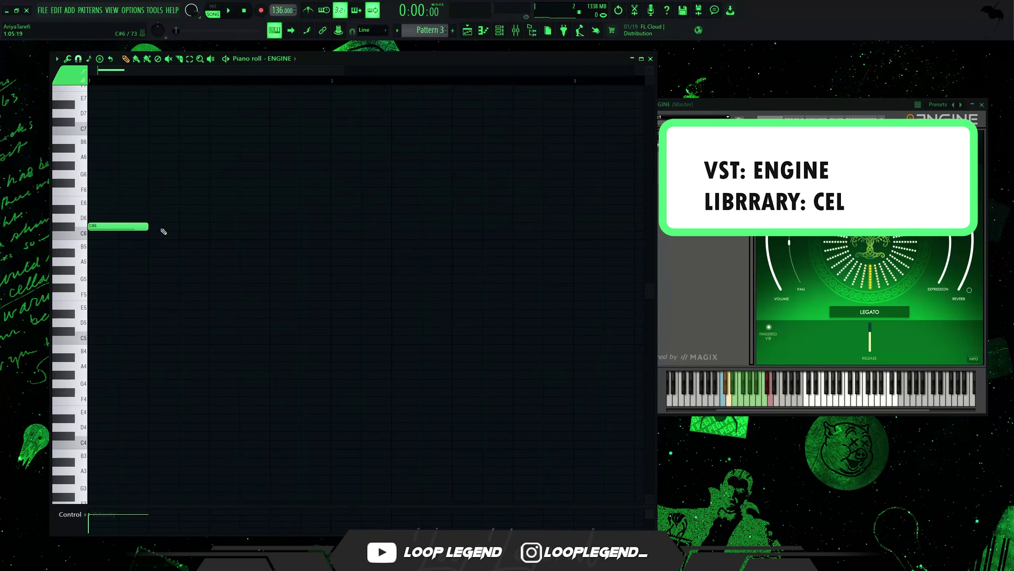
key("shift+Up")
key("space")
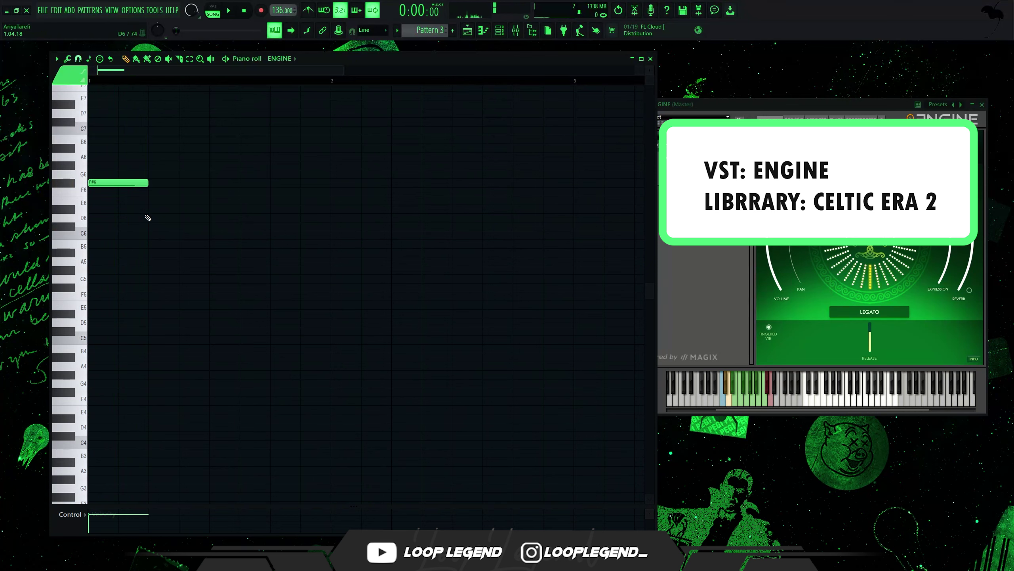
Replace the long whistle note with three short, evenly spaced notes at the bar's start and lower them to E6
left_click(78, 59)
left_click(98, 173)
left_click(130, 179)
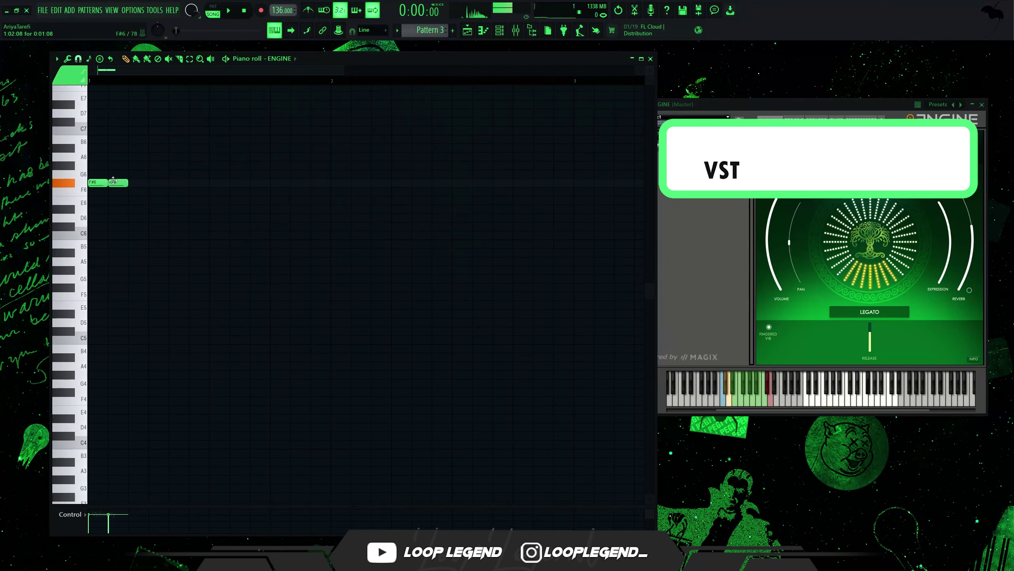
left_click_drag(211, 170, 99, 231)
left_click_drag(177, 183, 174, 201)
key("space")
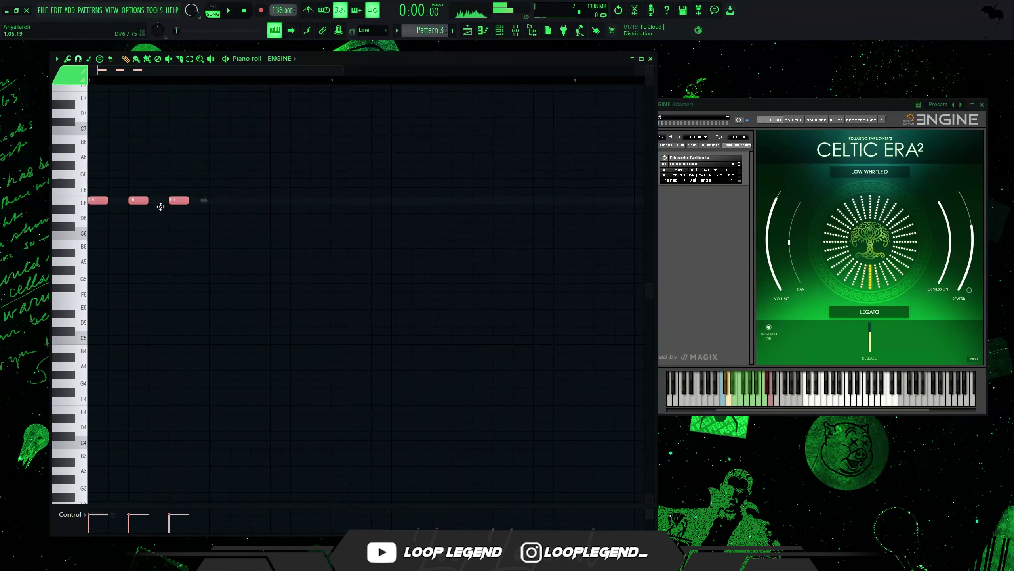
Duplicate the three E6 notes at D#6 in the second half of the bar and delete the first copy
left_click(771, 218)
key("space")
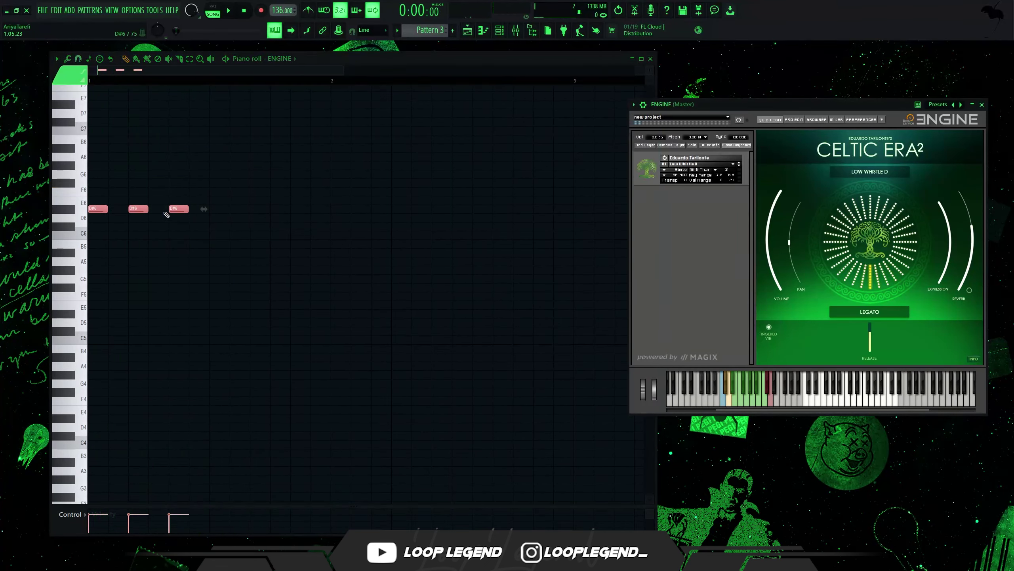
key("Up")
key("ctrl+b")
key("space")
right_click(216, 209)
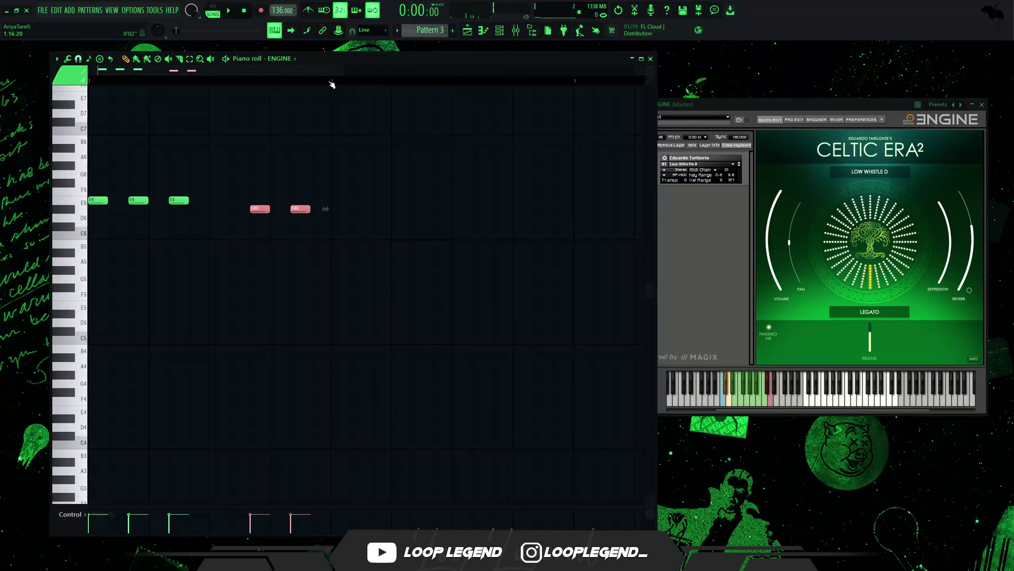
Duplicate bar one into bar two, remove its first note and lower the remaining pairs to D#6 and C#6
left_click_drag(332, 83, 88, 82)
key("ctrl+b")
scroll(259, 200, "down", 3)
key("ctrl+d")
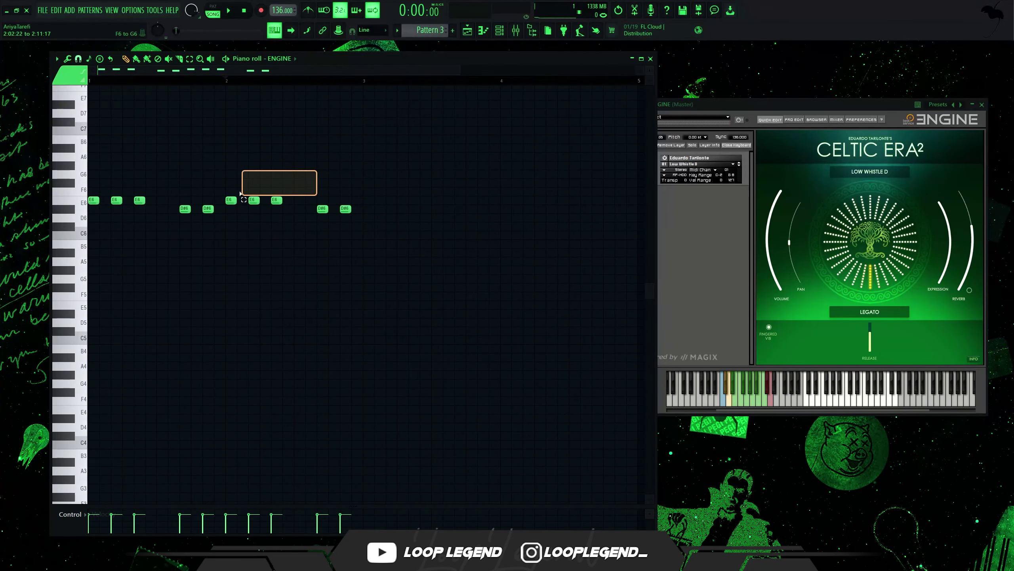
left_click_drag(229, 206, 228, 212)
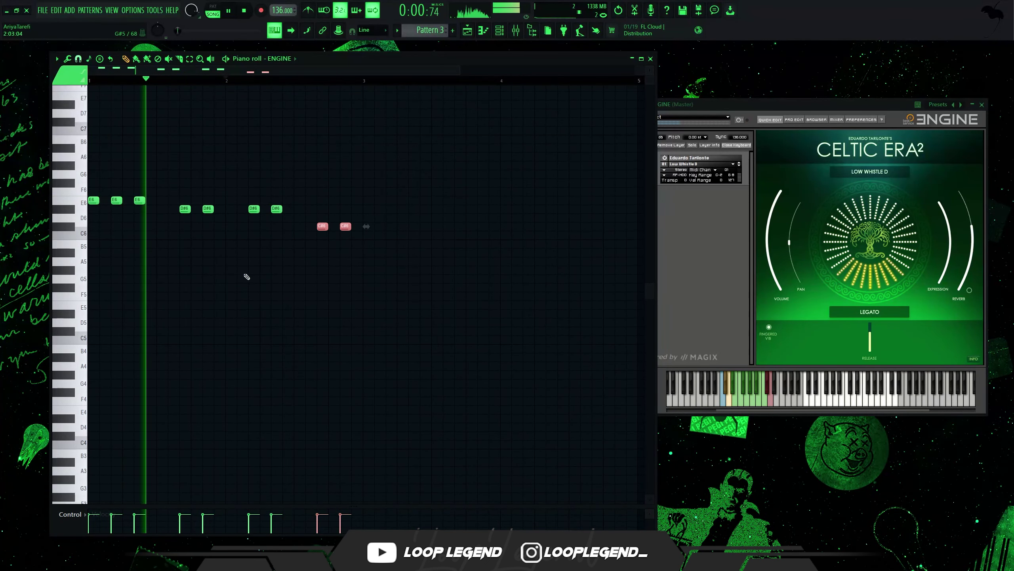
key("ctrl+d")
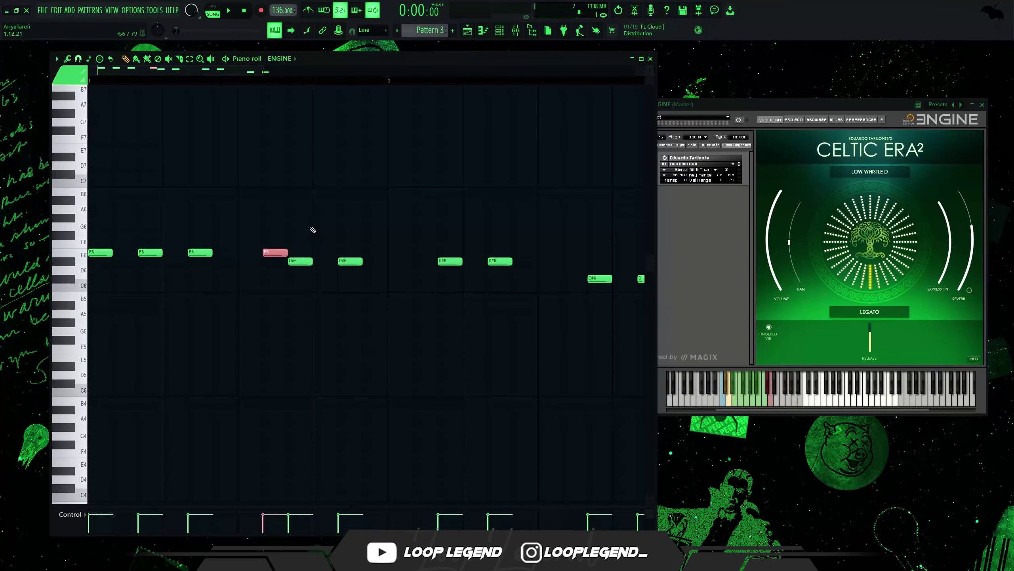
Place a longer F#6 note after the three E6 notes in bar one, filling the gap before the D#6 pair
key("space")
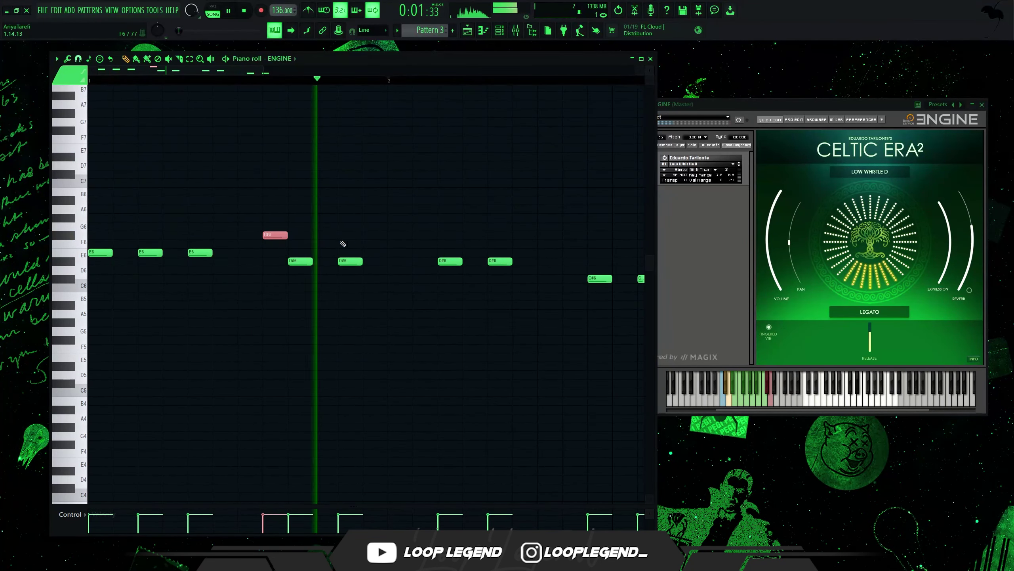
key("space")
key("space")
mouse_move(275, 235)
left_mouse_down()
mouse_move(251, 235)
mouse_move(287, 239)
left_mouse_up()
left_click(274, 235)
right_click(273, 238)
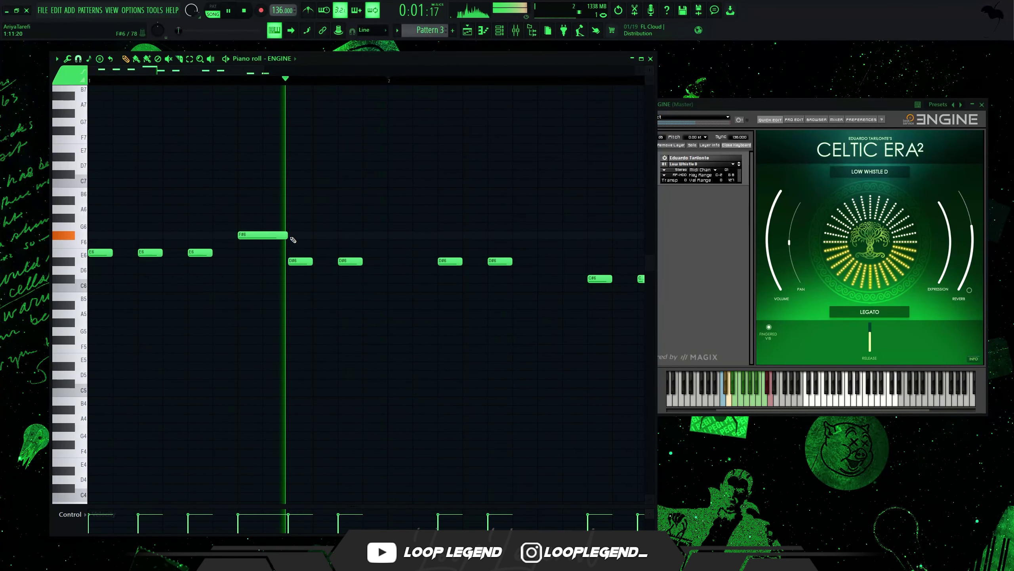
scroll(292, 236, "down", 2)
key("space")
key("space")
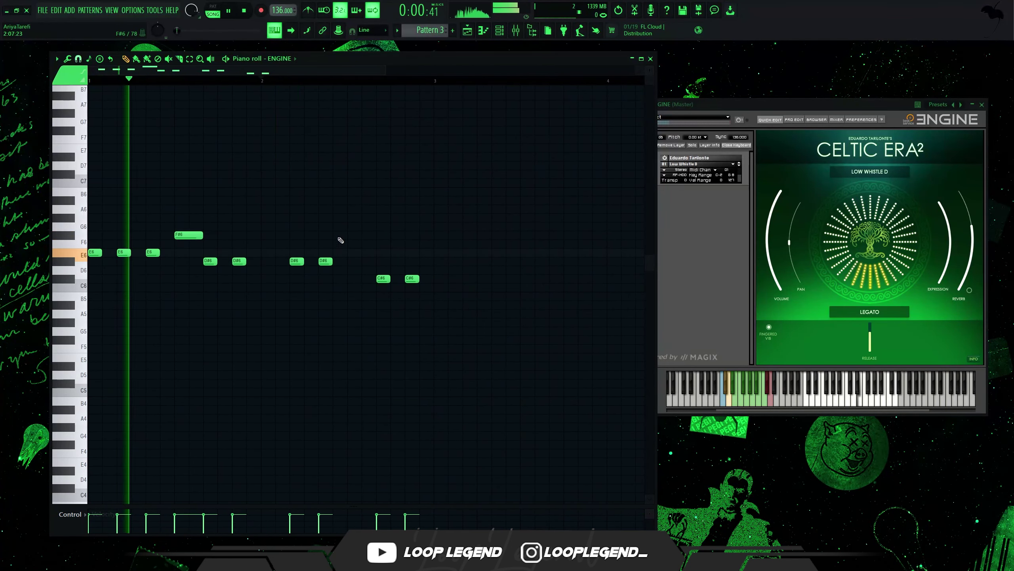
Add a matching longer note before the C#6 pair in bar two and tune it to B5
mouse_move(349, 236)
left_mouse_down()
mouse_move(331, 236)
mouse_move(332, 227)
left_mouse_up()
key("space")
scroll(344, 224, "up", 1)
key("shift+Down")
key("shift+Down")
key("shift+Down")
key("shift+Down")
key("shift+Down")
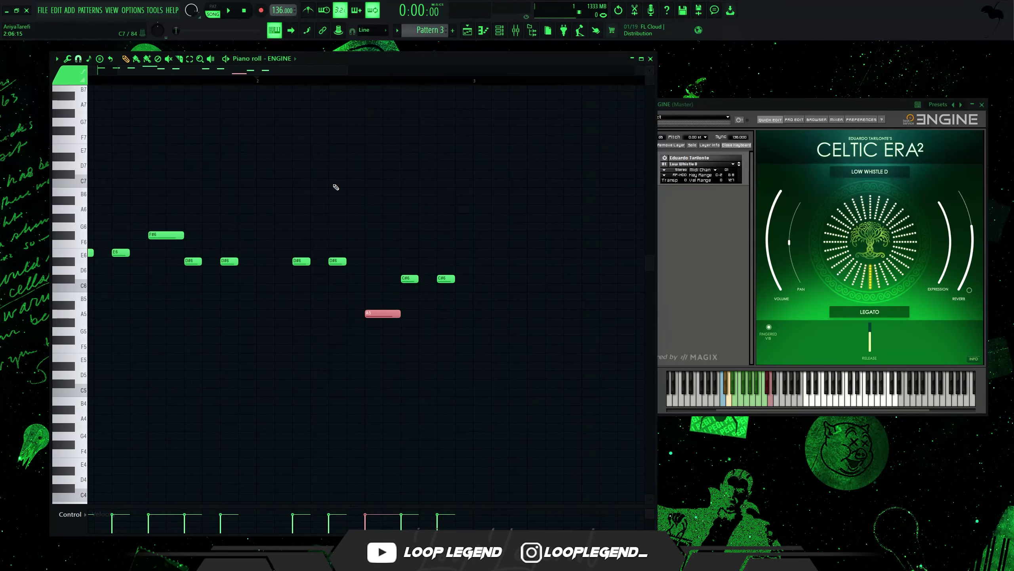
key("space")
key("shift+Up")
key("shift+Up")
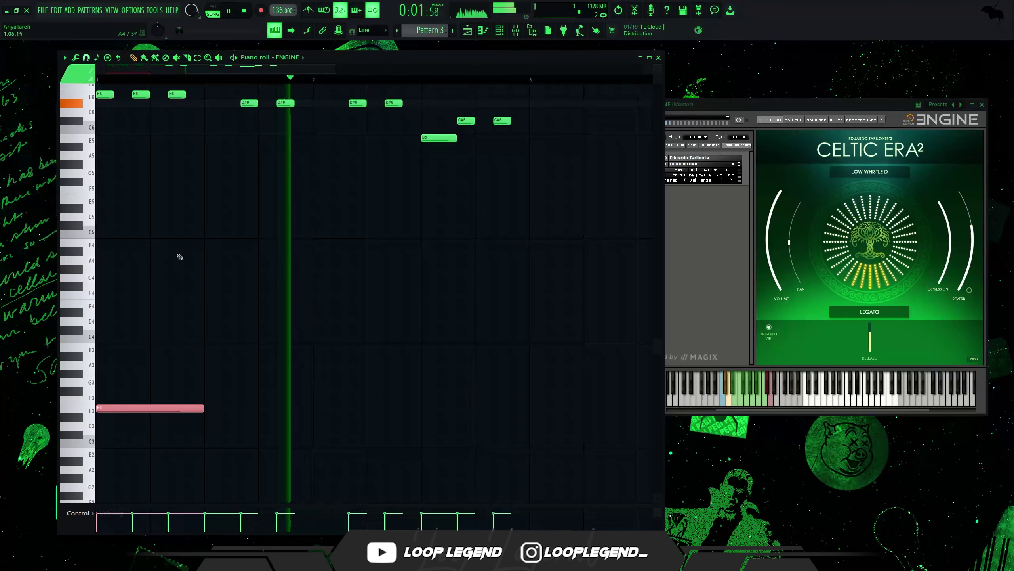
Move the low E3 keyswitch note beneath the second E6 note and shorten it to the same length
key("space")
key("space")
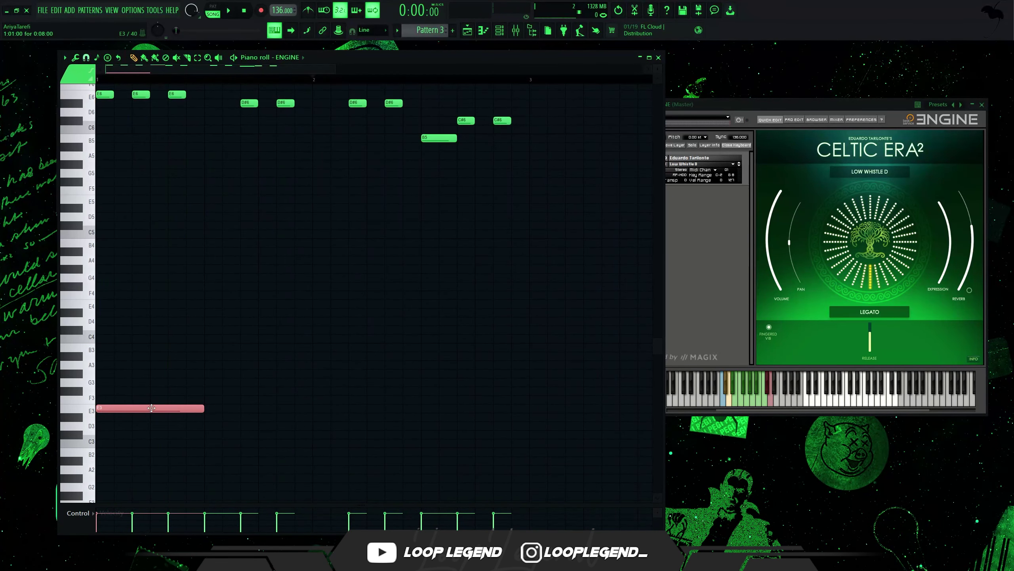
key("space")
key("space")
key("space")
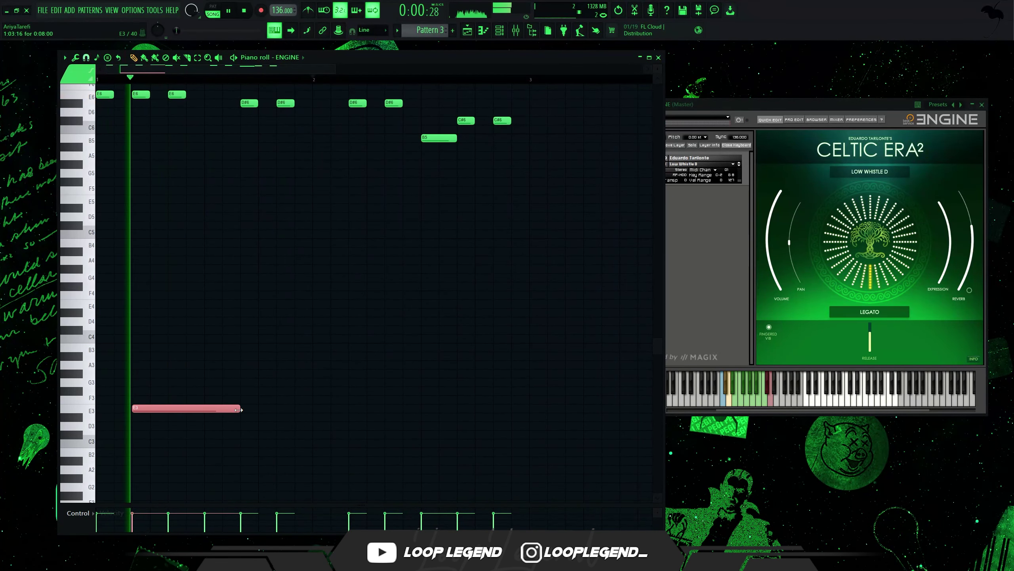
left_click_drag(164, 410, 149, 410)
key("space")
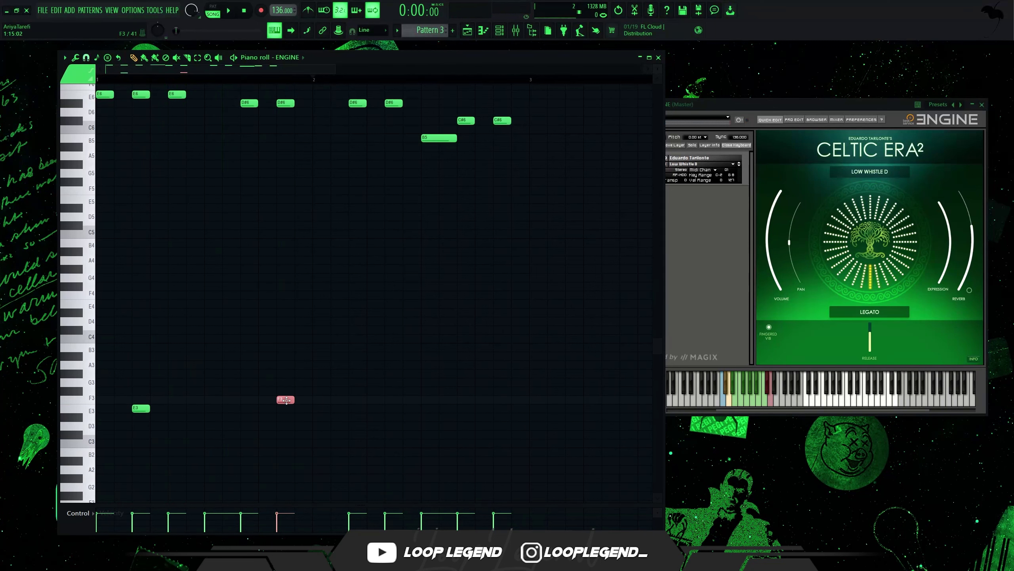
Copy the E3 keyswitch note beneath the second note of the two D#6 pairs and the C#6 pair
key("space")
left_click_drag(290, 402, 291, 410)
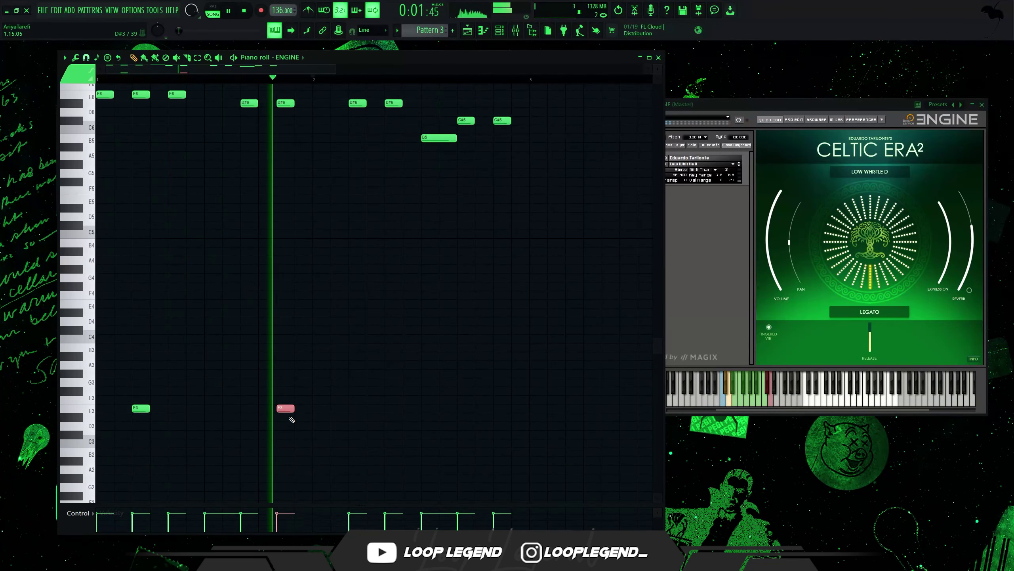
key("space")
left_click(339, 408)
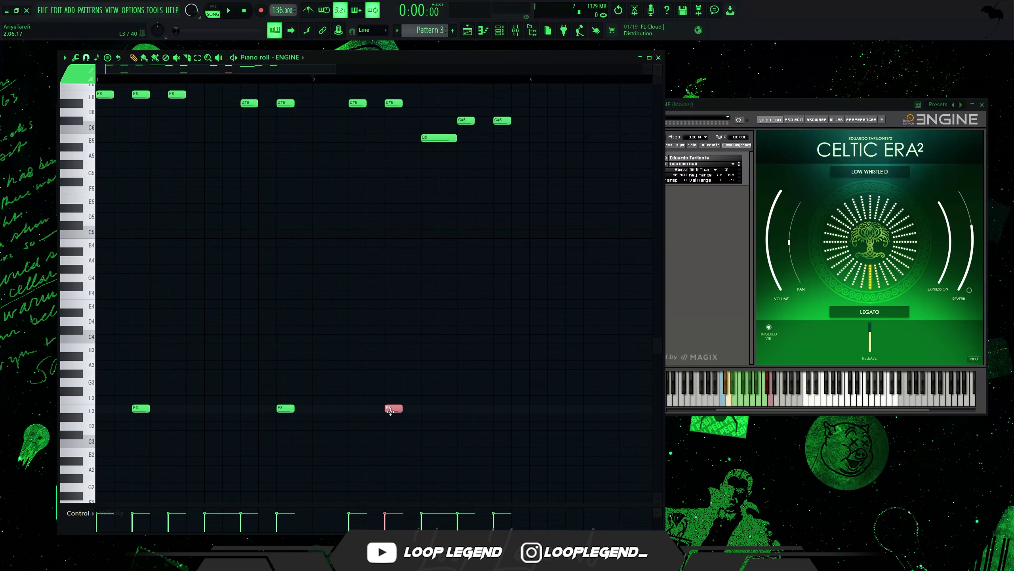
key("space")
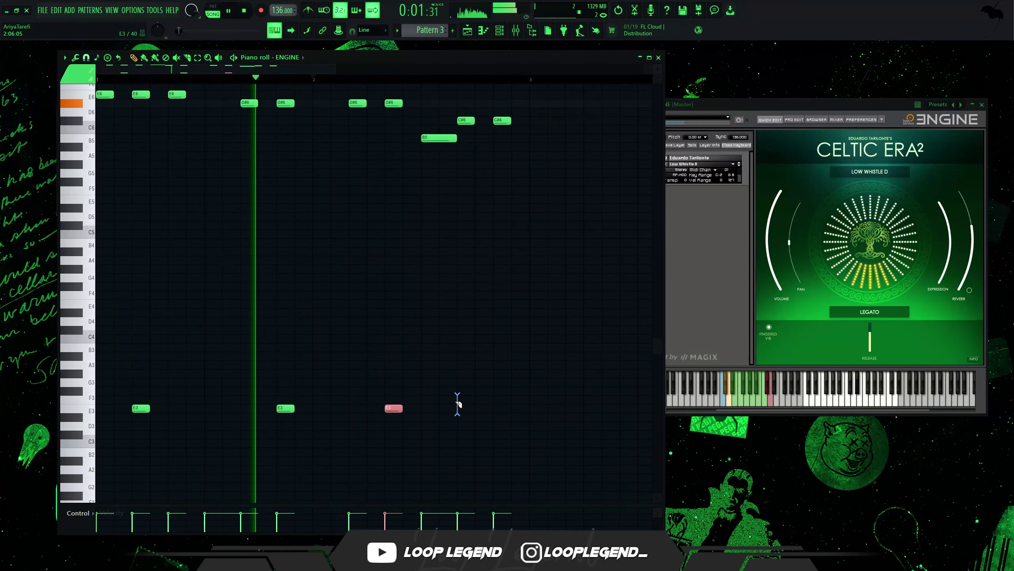
left_click(500, 408)
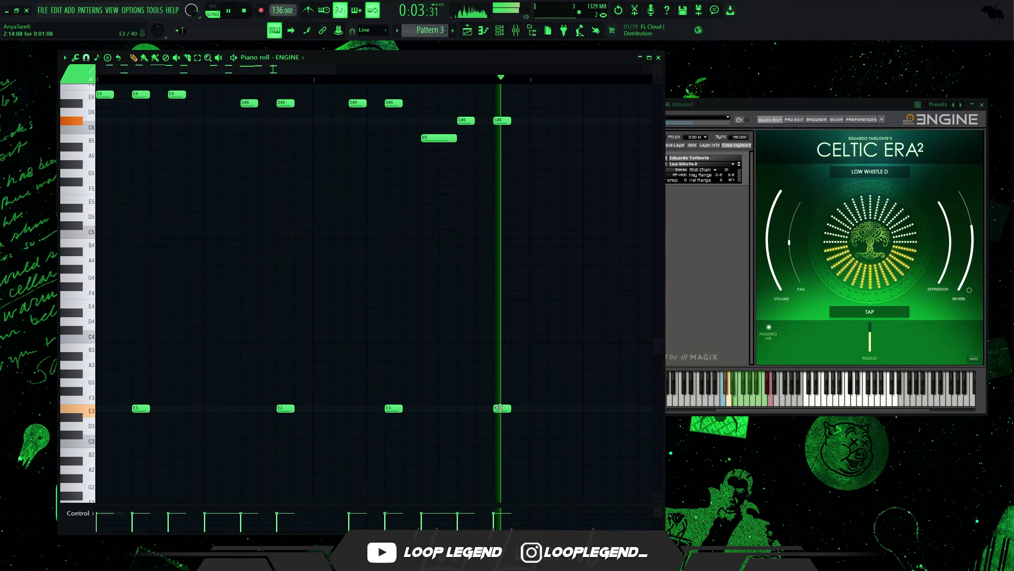
key("space")
Add D#3 keyswitch notes under the first E6 and first C#6 notes, and delete the trial C4 note
scroll(105, 382, "down", 1)
left_click_drag(103, 382, 131, 390)
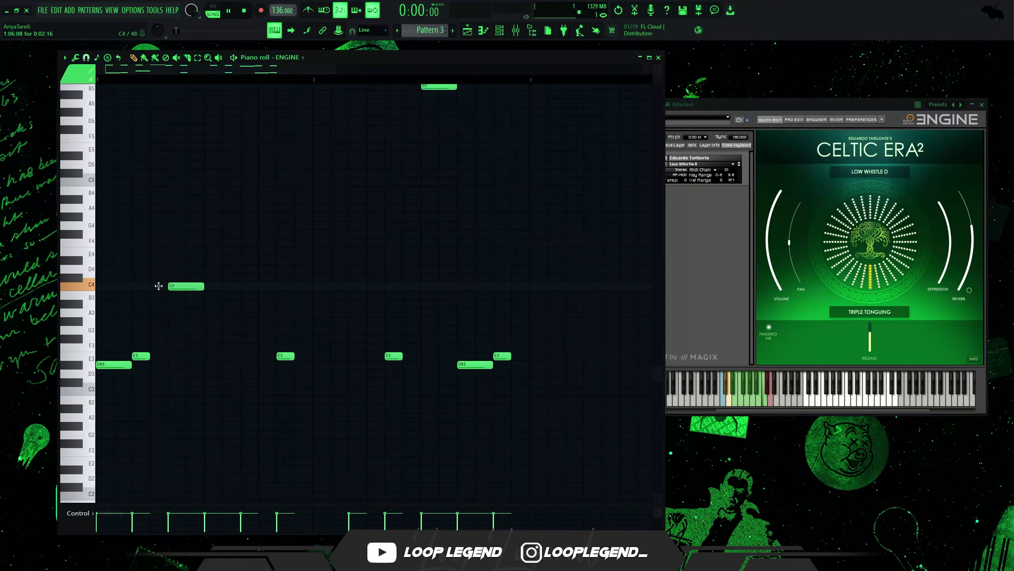
right_click(170, 286)
Try a keyswitch at G3, settling on F#3 notes beneath the long F#6 and B5 notes
left_click(161, 329)
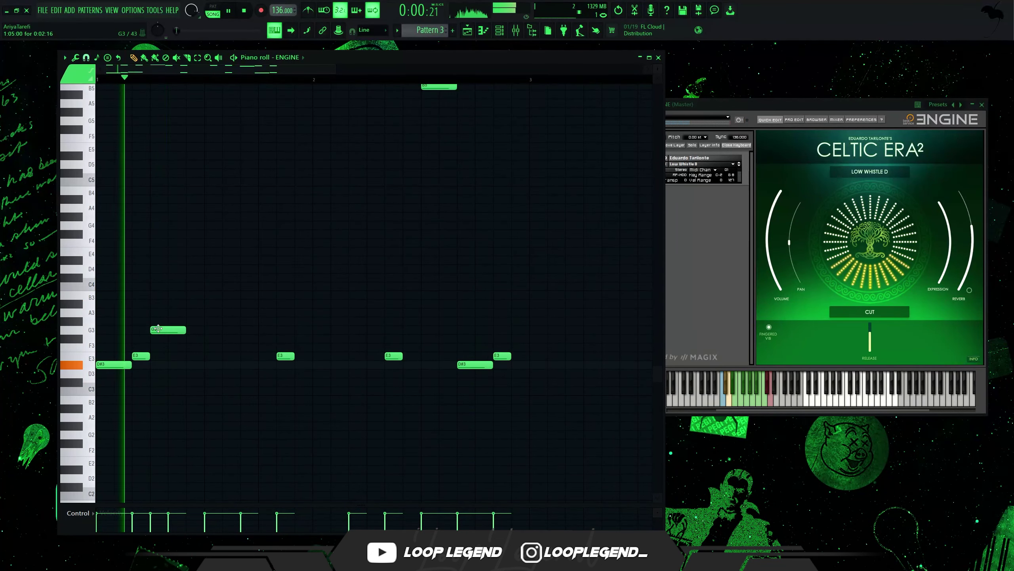
left_click_drag(185, 317, 180, 343)
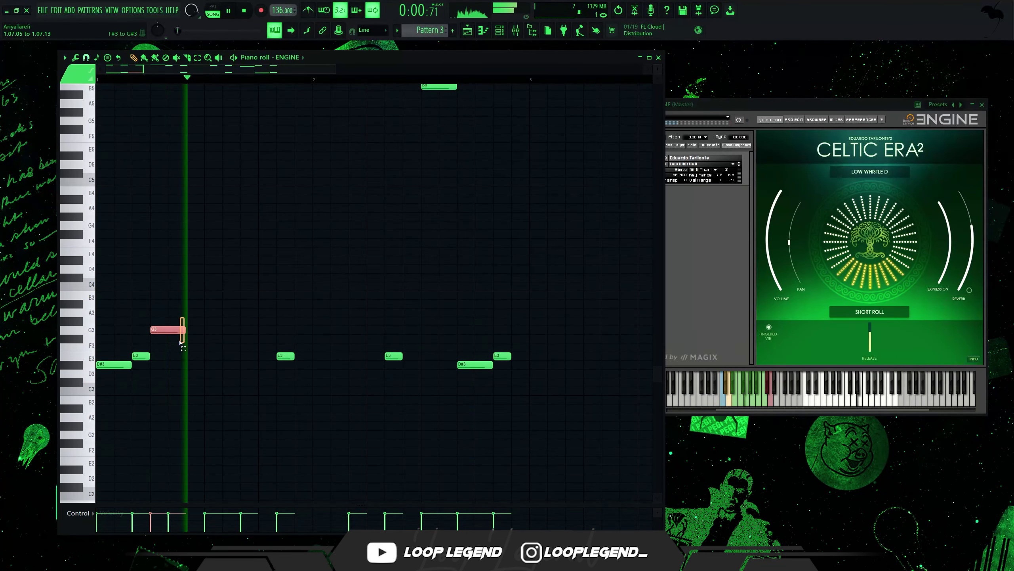
scroll(162, 329, "up", 3)
left_click_drag(162, 408, 217, 415)
key("space")
left_click(425, 417)
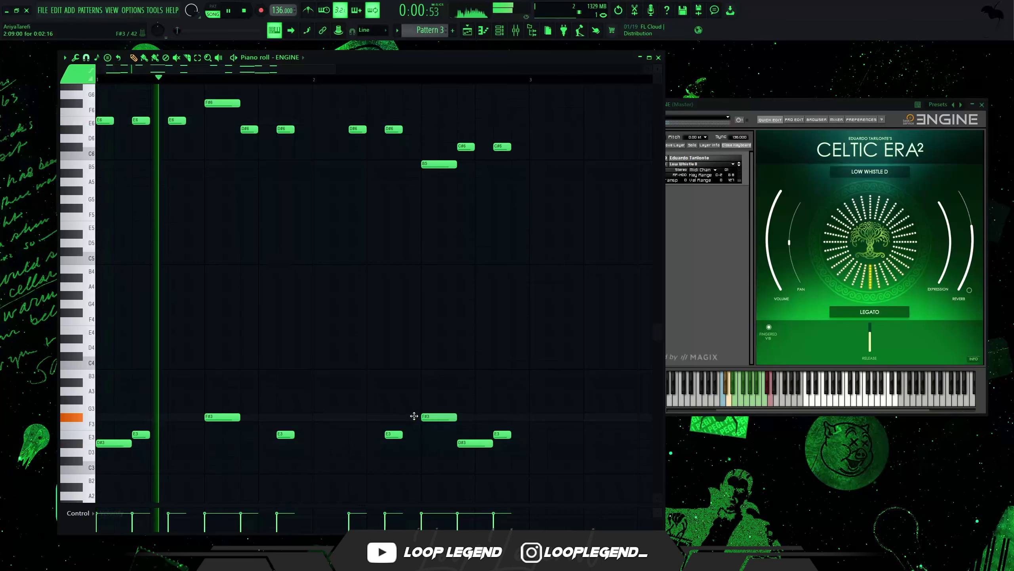
scroll(409, 417, "up", 4)
scroll(405, 403, "down", 3)
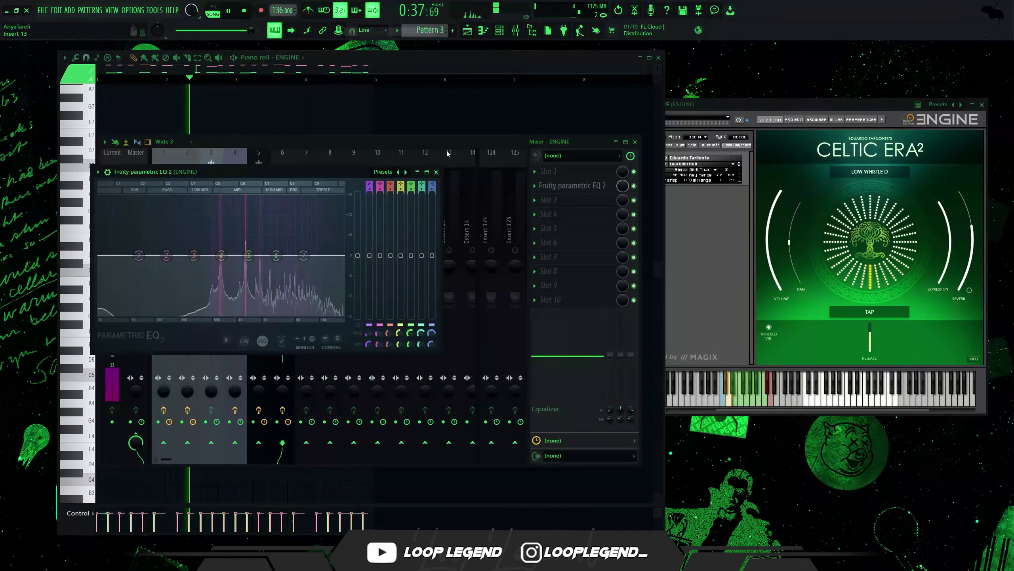
Apply the Low Cut + High Cut preset to the whistle's Fruity Parametric EQ 2 and move the low cut to about 358 Hz
left_click(406, 172)
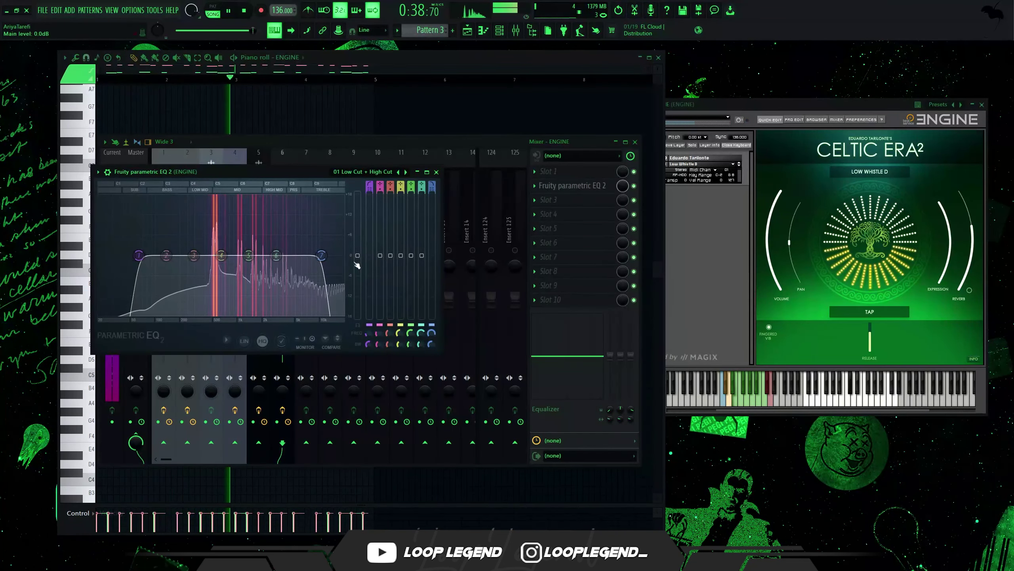
left_click_drag(139, 255, 201, 255)
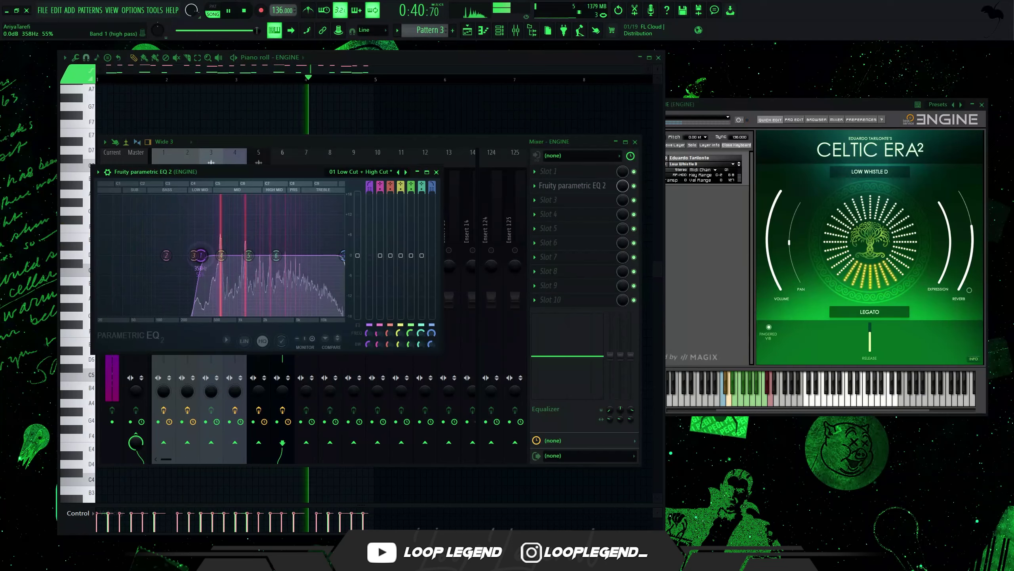
Insert soothe2 on the whistle's mixer track, raise its orange band in the low mids, and toggle the Abbey Road Saturator window
left_click(614, 254)
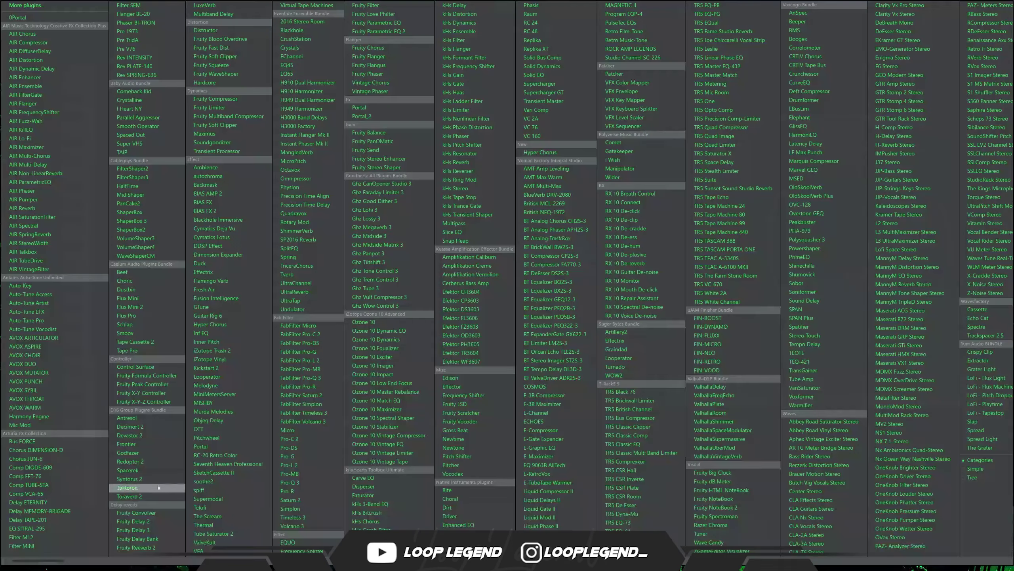
left_click(222, 481)
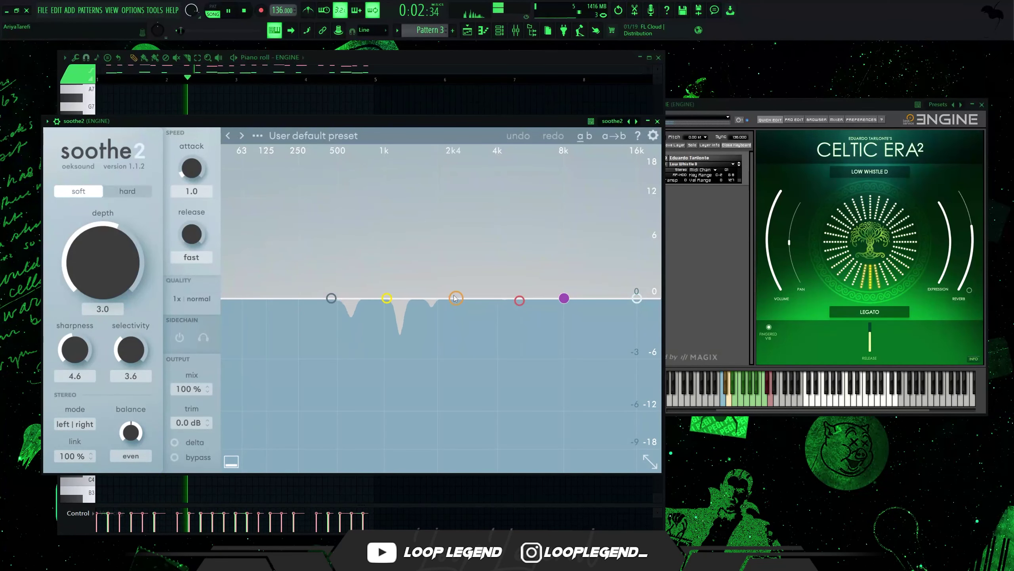
left_click_drag(454, 298, 355, 237)
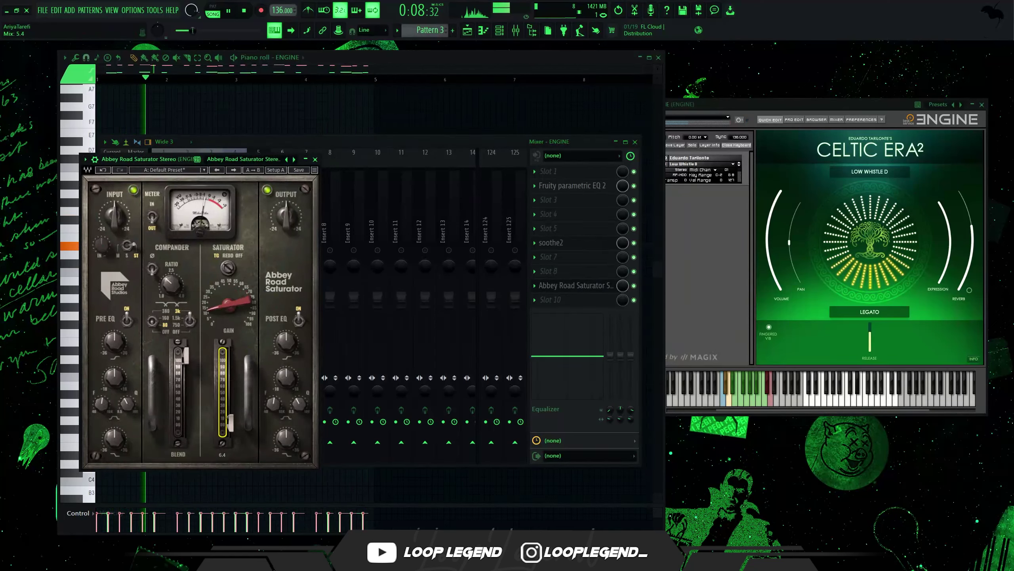
left_click(571, 285)
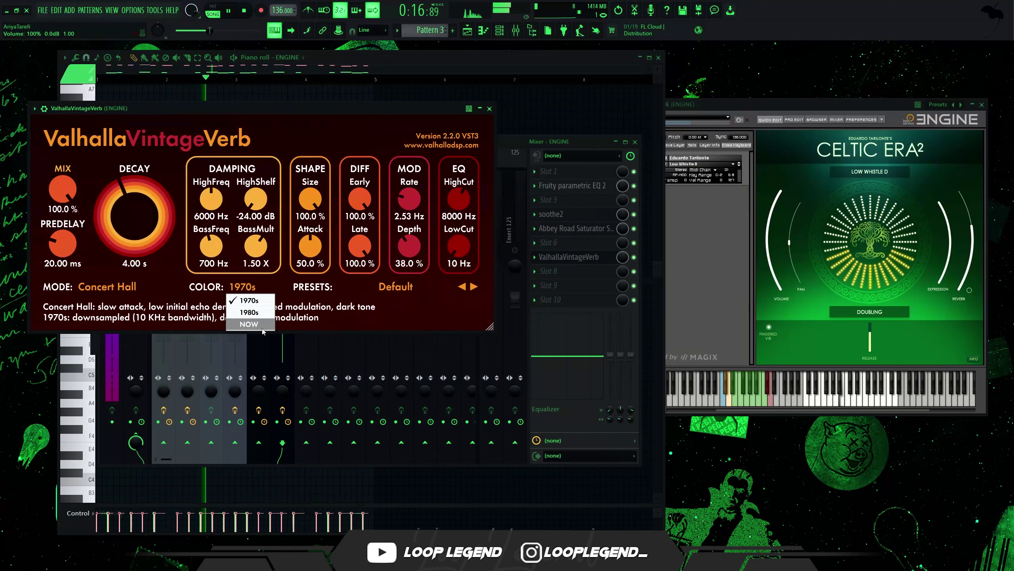
Set ValhallaVintageVerb's color to NOW, shorten its decay, and raise its low cut and high cut
left_click(262, 328)
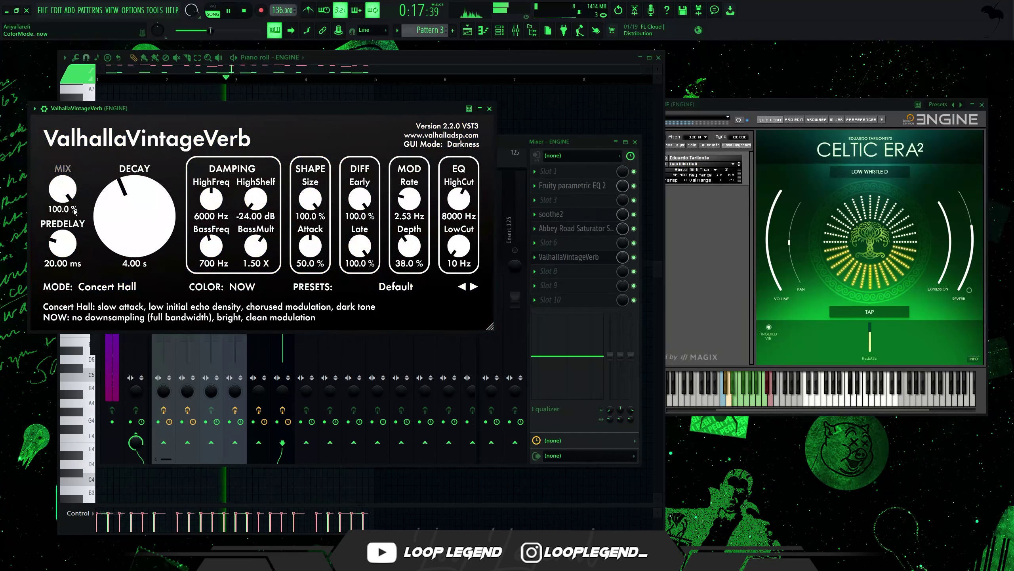
left_click_drag(135, 216, 135, 272)
left_click_drag(459, 245, 459, 211)
left_click_drag(462, 200, 463, 196)
In the playlist, trim the Track 8 whistle clip's end to bar 11, extend its start earlier, and shift it back to bar 9
key("F5")
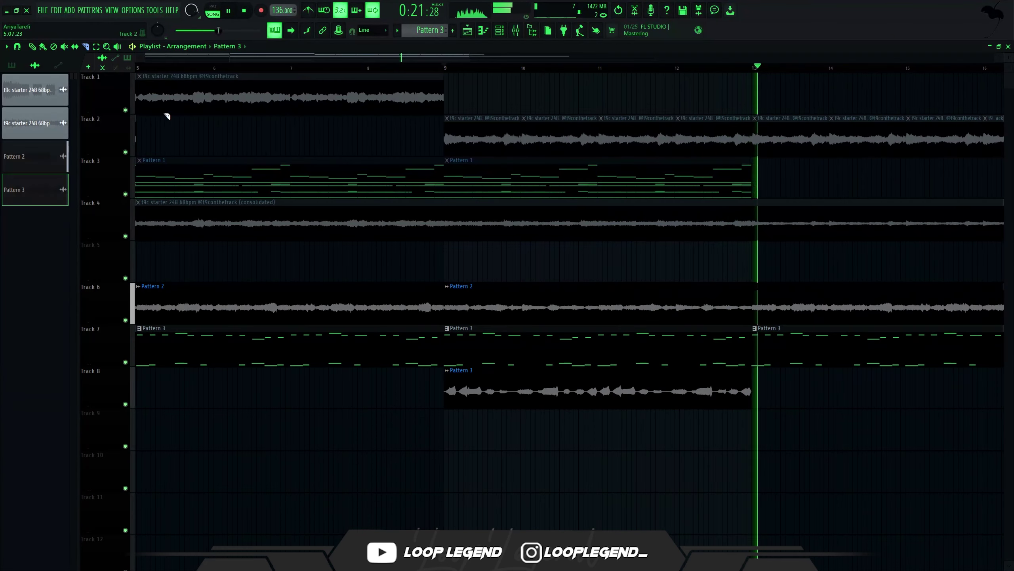
key("space")
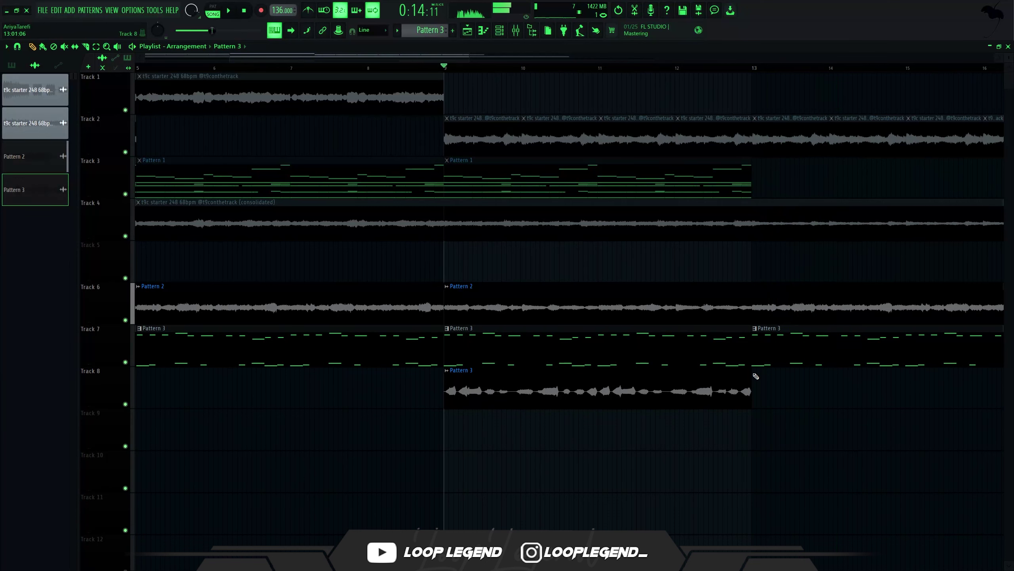
left_click_drag(751, 376, 550, 376)
key("space")
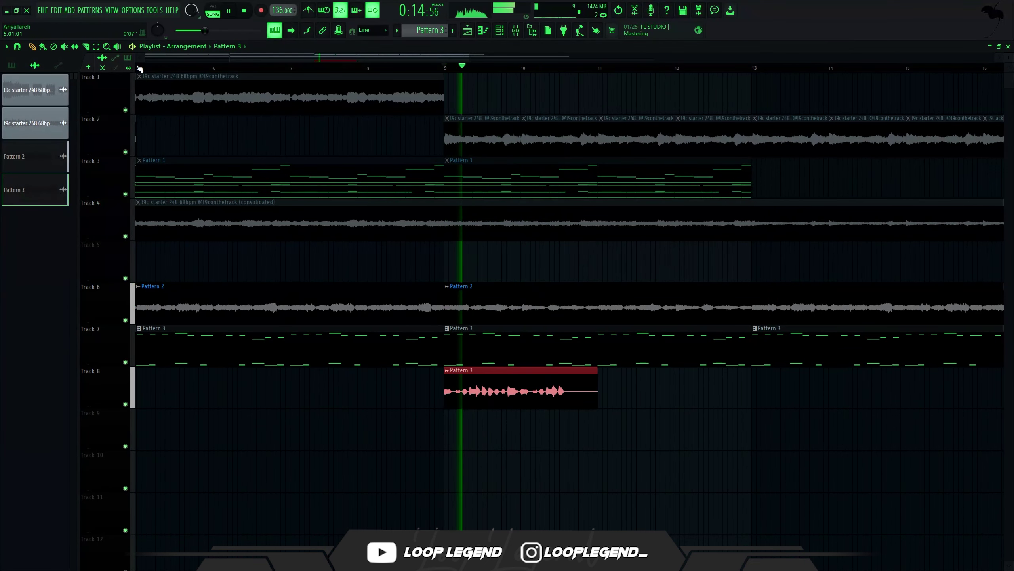
left_click_drag(445, 399, 301, 415)
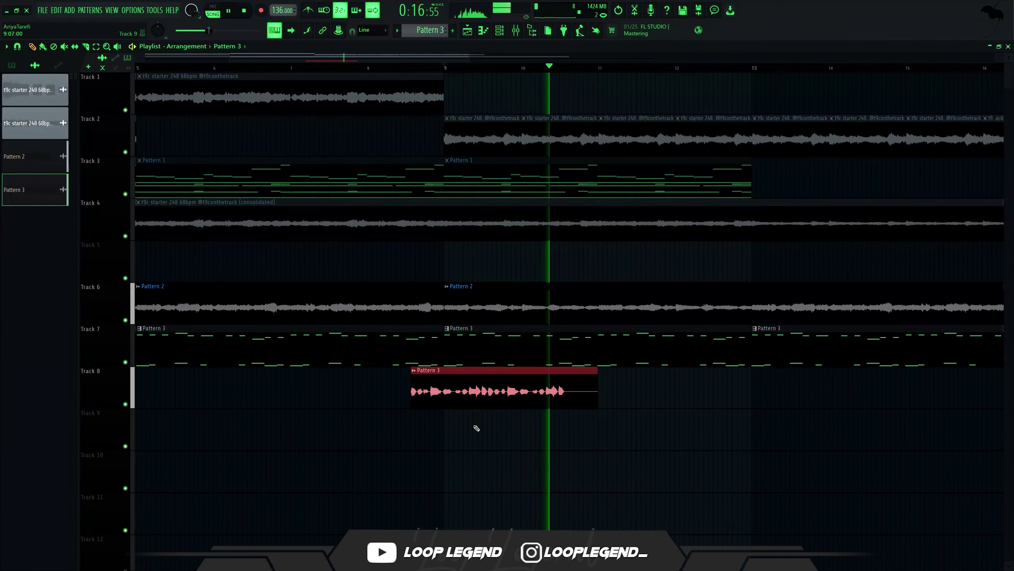
left_click_drag(475, 392, 511, 391)
key("space")
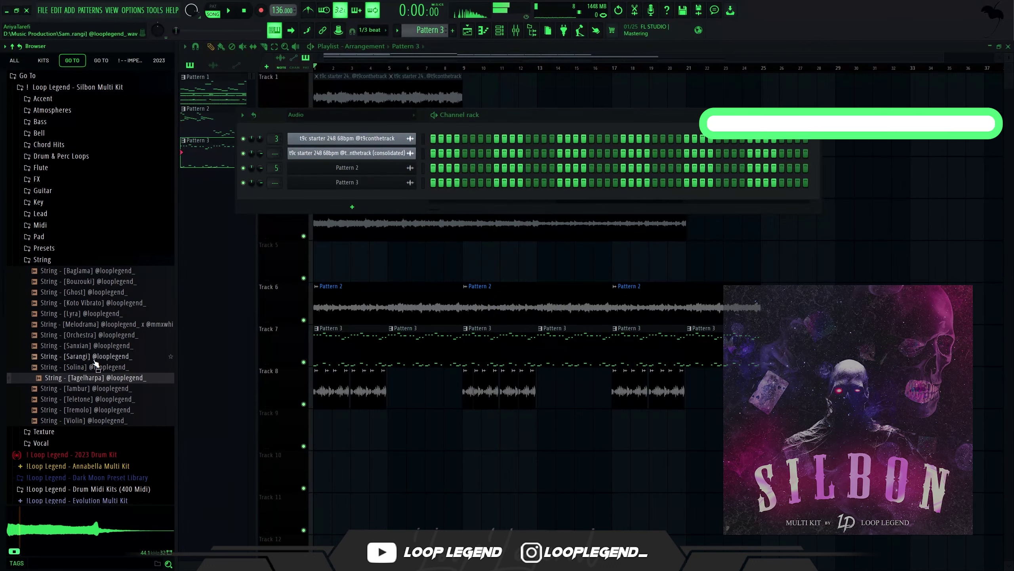
Load the String - [Sanxian] one-shot from the Silbon Multi Kit into a new sampler channel and open its volume envelope
left_click(99, 346)
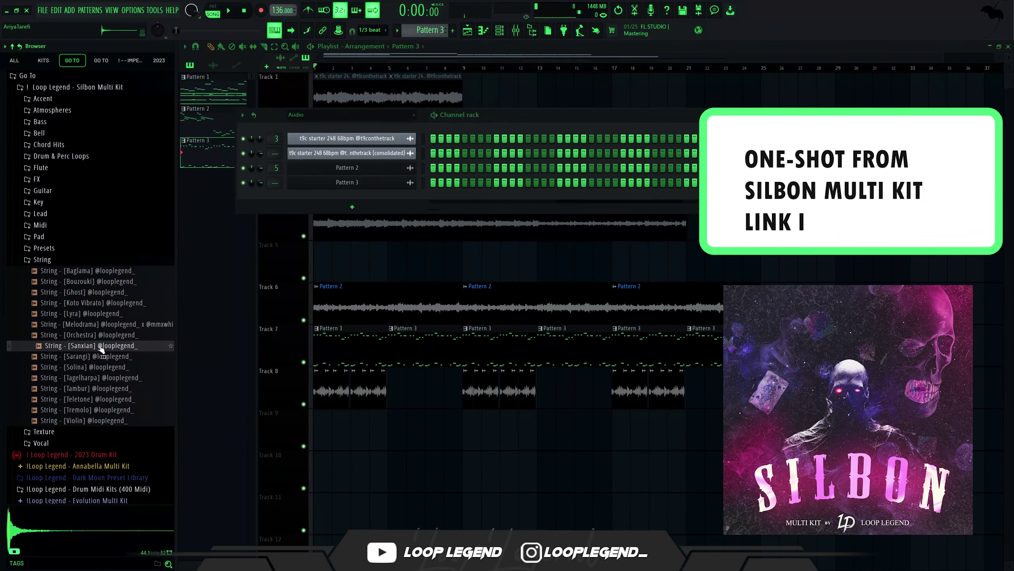
right_click(99, 344)
left_click(119, 360)
left_click(242, 126)
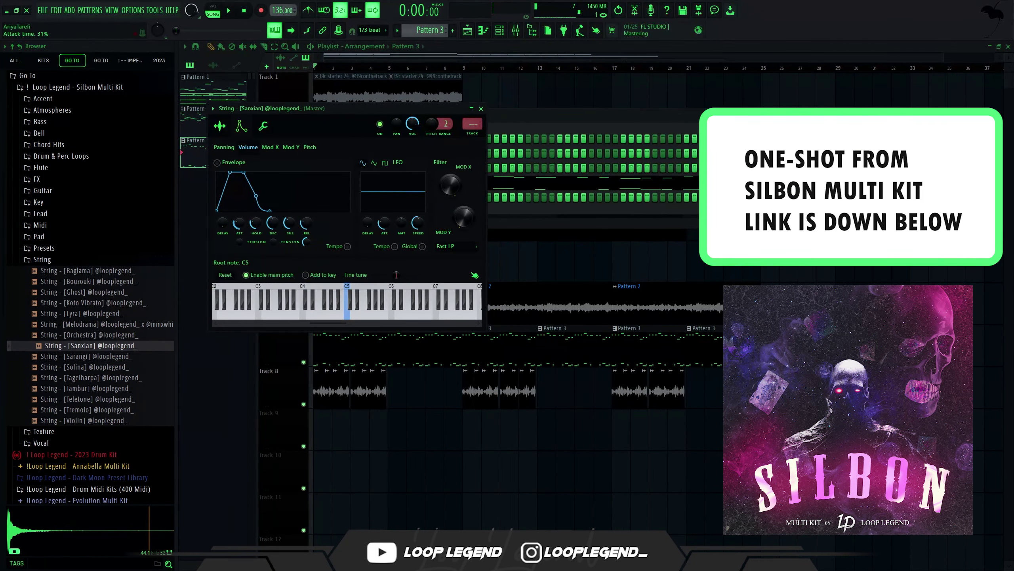
Start the Sanxian part with two C#5 notes in the piano roll, deleting the third C#5 note, and play it back
left_click(499, 30)
key("F7")
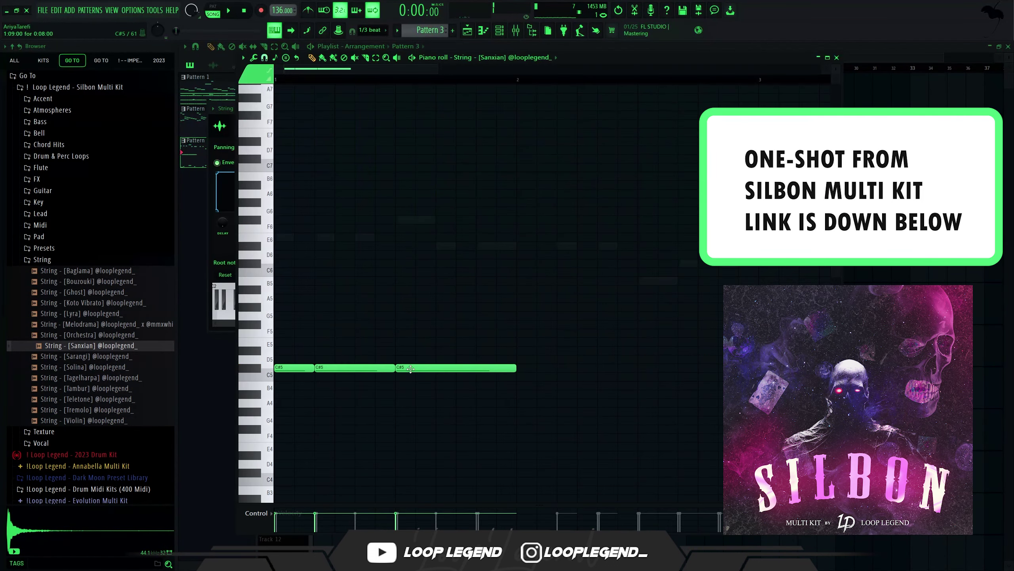
right_click(408, 368)
key("space")
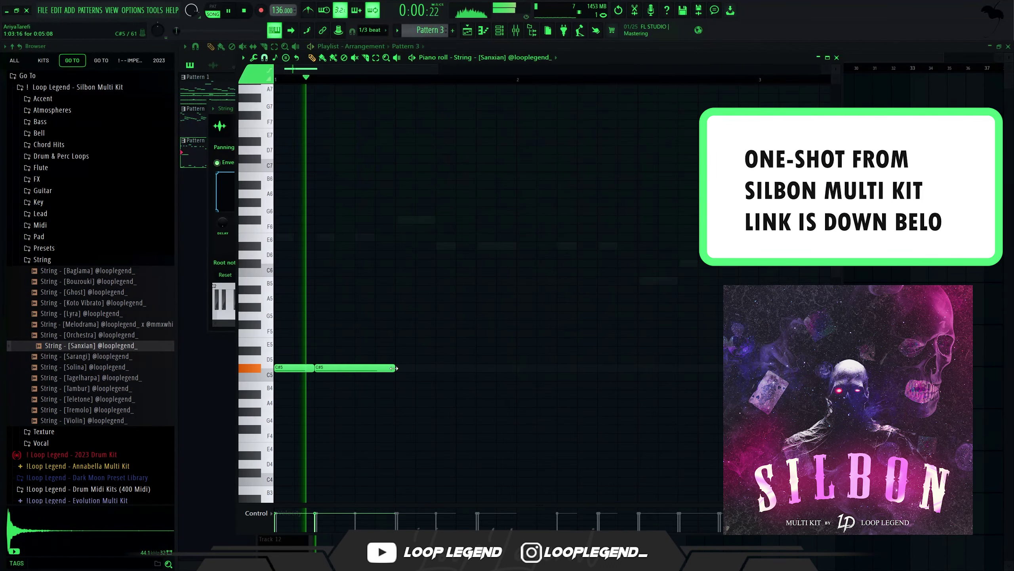
key("space")
Replace the channel's sample with String - [Koto Vibrato], open its sample settings, and undo the last change
left_click(120, 302)
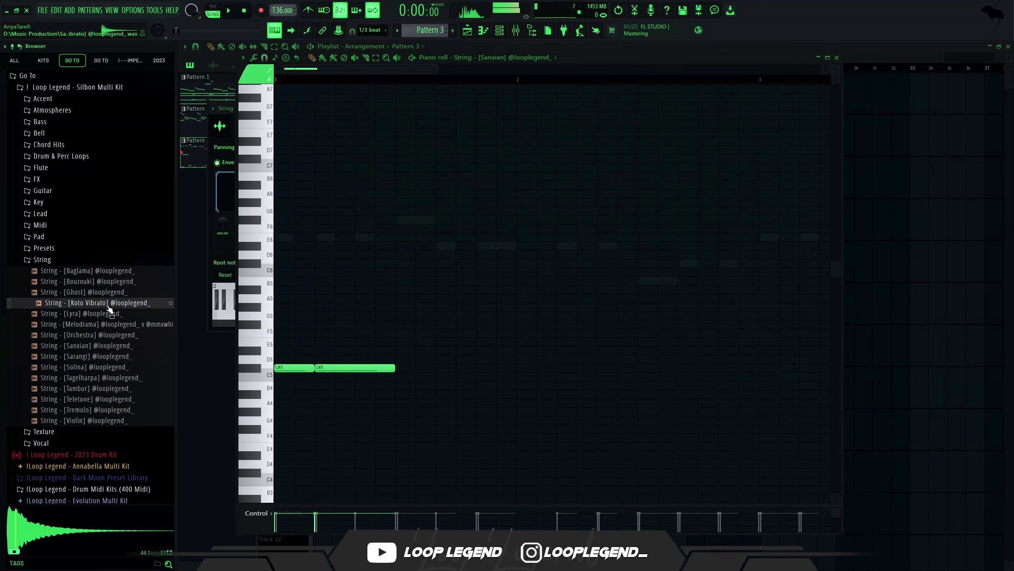
left_click(219, 126)
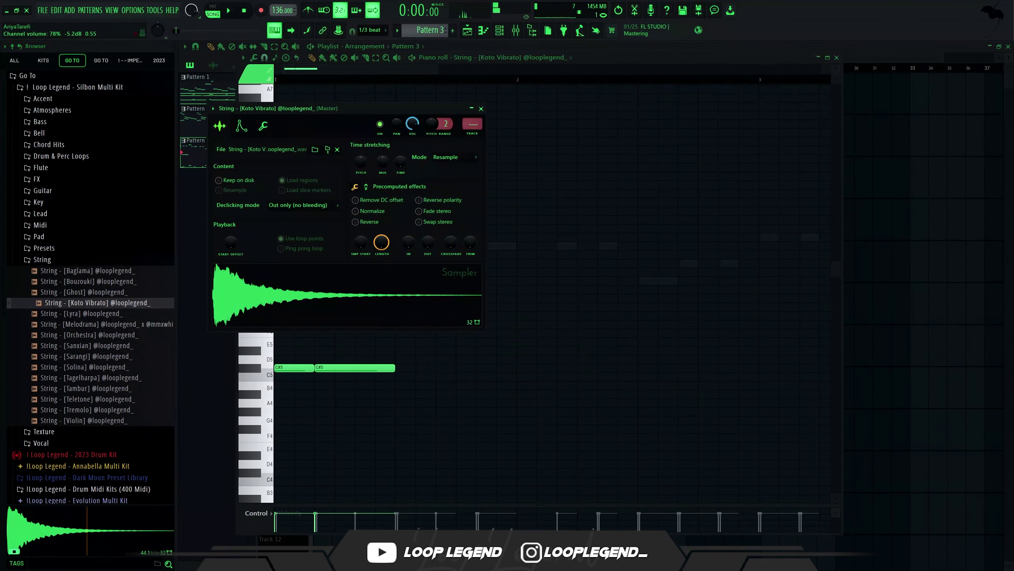
key("ctrl+z")
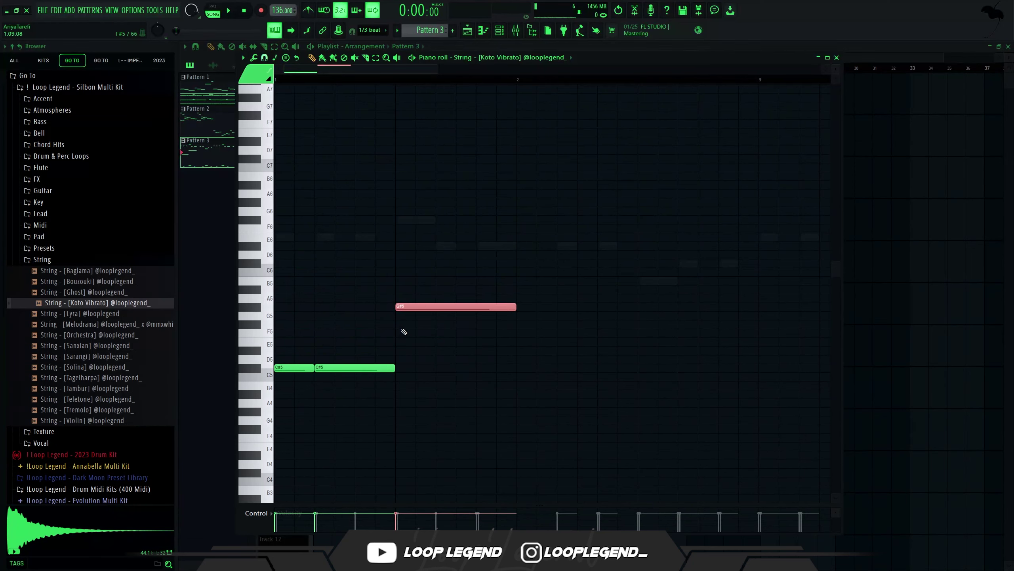
Try an F#5 note at the start of bar 2 after the long G#5 note, and delete it
key("space")
left_click(520, 326)
key("space")
right_click(520, 327)
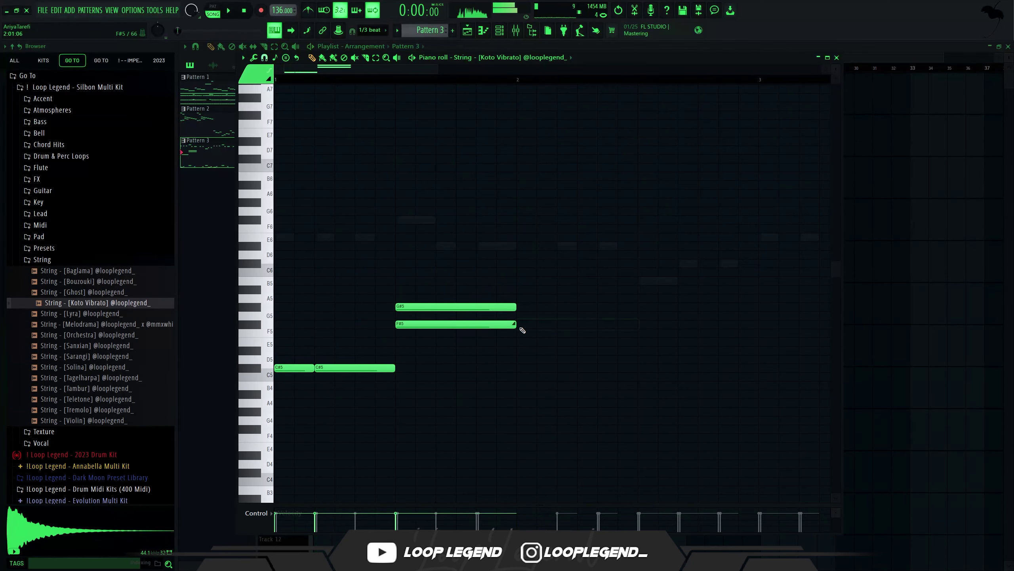
Add short slide notes at E5 and D#5 over the long third note, and move the long note to E5
left_click_drag(512, 326, 429, 343)
key("space")
left_click_drag(435, 342, 475, 354)
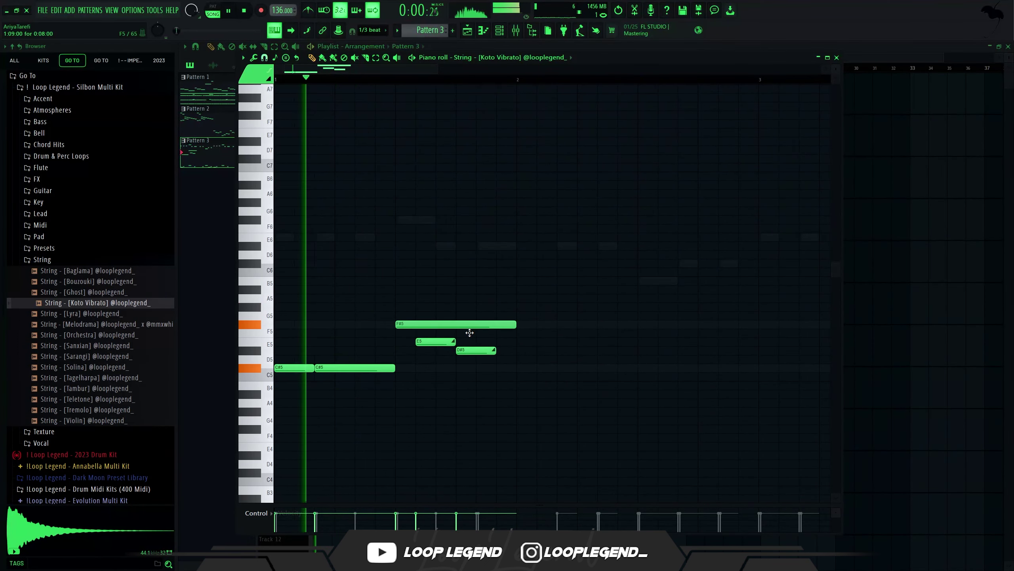
left_click_drag(501, 381, 406, 342)
key("space")
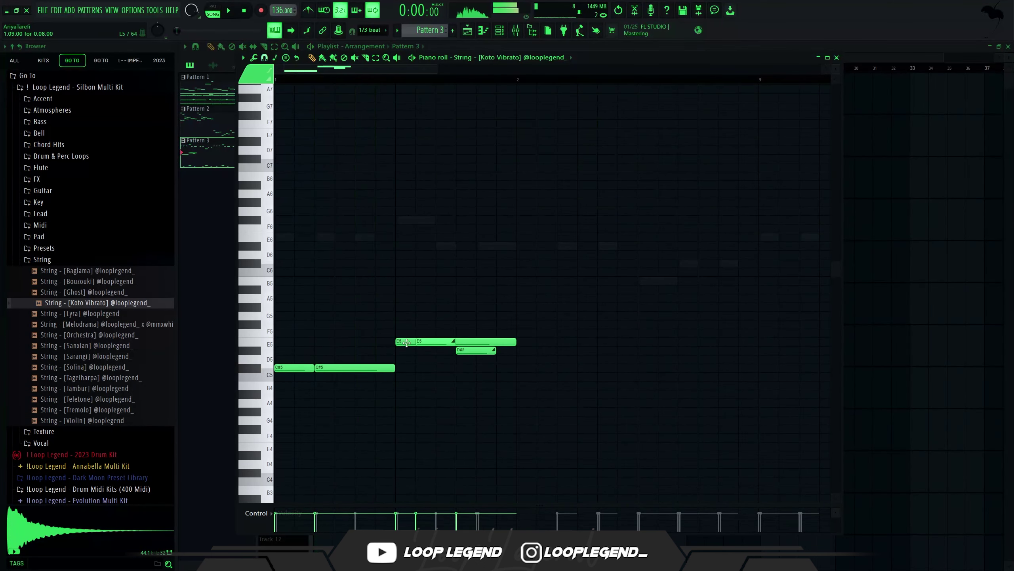
key("space")
Audition the Ilya Efimov Uilleann Pipes in Kontakt 7 and switch off its Legato option
left_click_drag(449, 417, 482, 439)
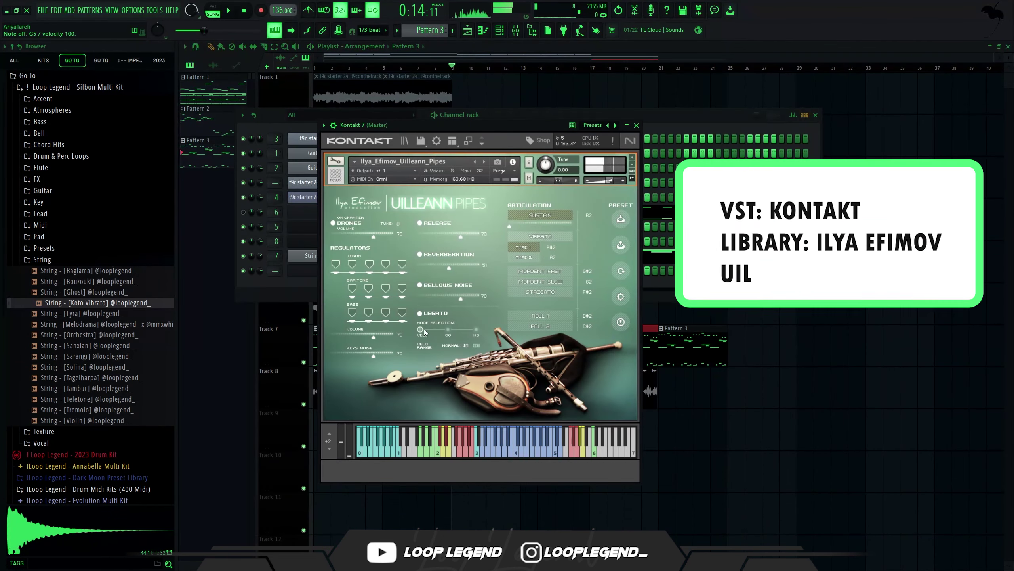
left_click(420, 315)
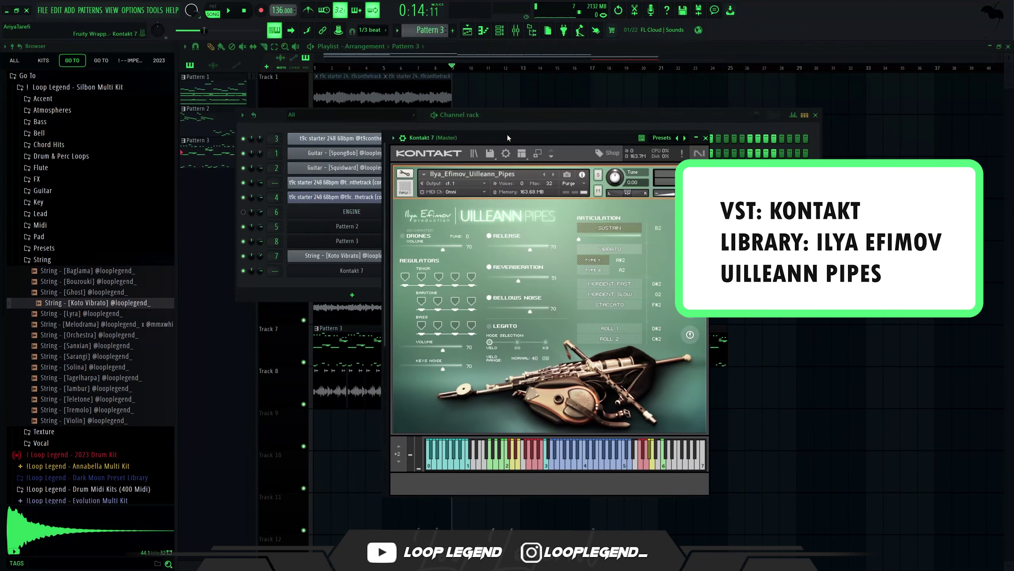
Try E5 and F#5 notes beneath the long C#6 note in the pipes' piano roll, nudging the F#5 slightly later
key("space")
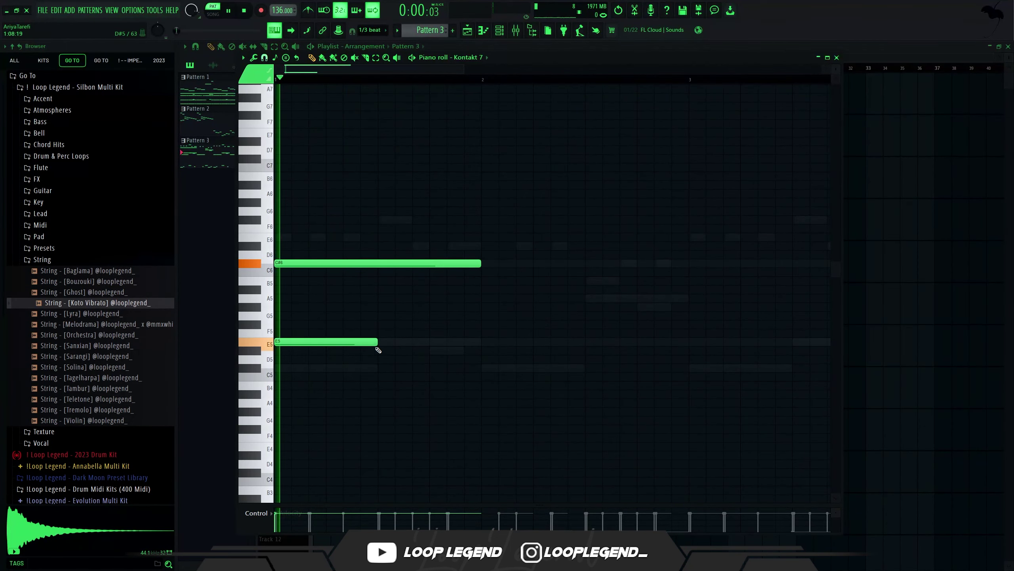
left_click(396, 350)
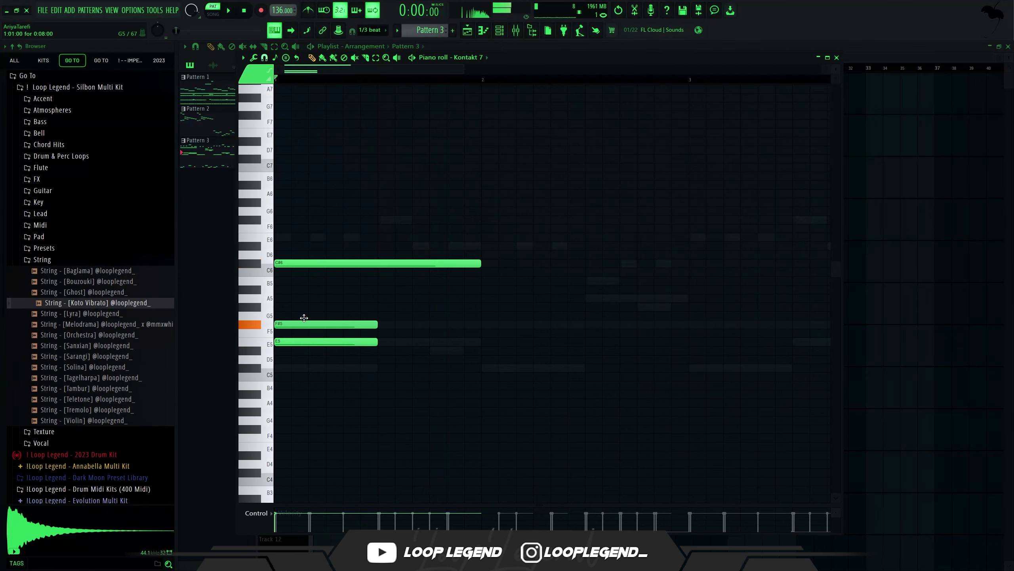
key("space")
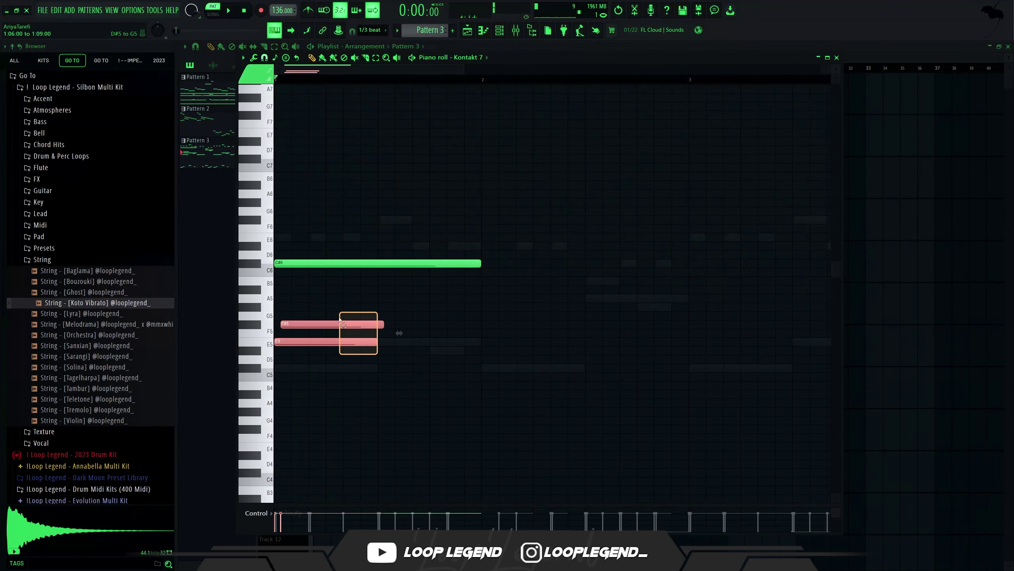
left_click_drag(491, 294, 494, 331, "ctrl")
key("space")
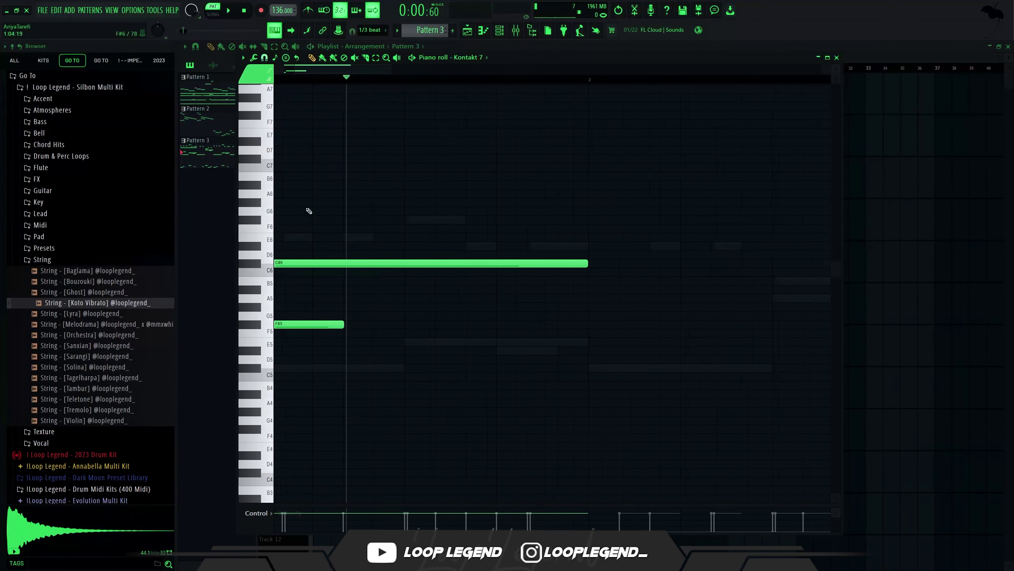
Change the piano roll's snap setting and shape the pipes' opening as a short E5 lead-in followed by F#5, G#5, A5 and F#5
left_click(264, 58)
left_click(278, 172)
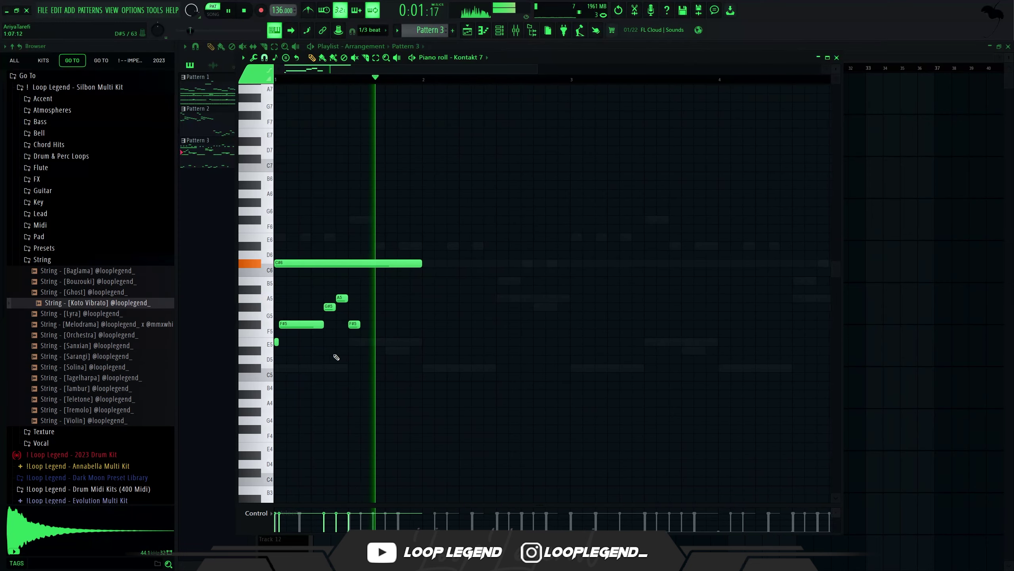
left_click(276, 342)
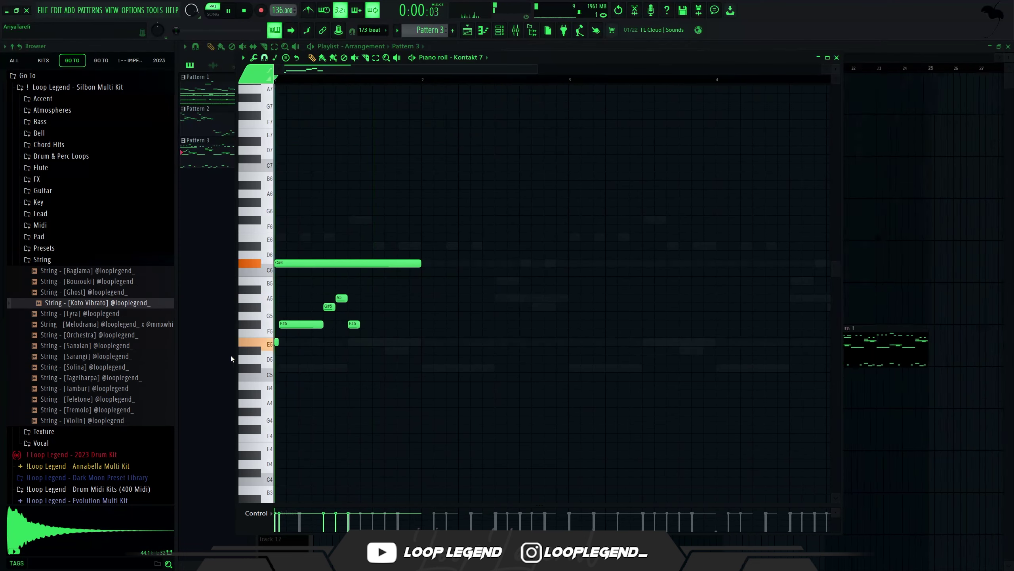
key("space")
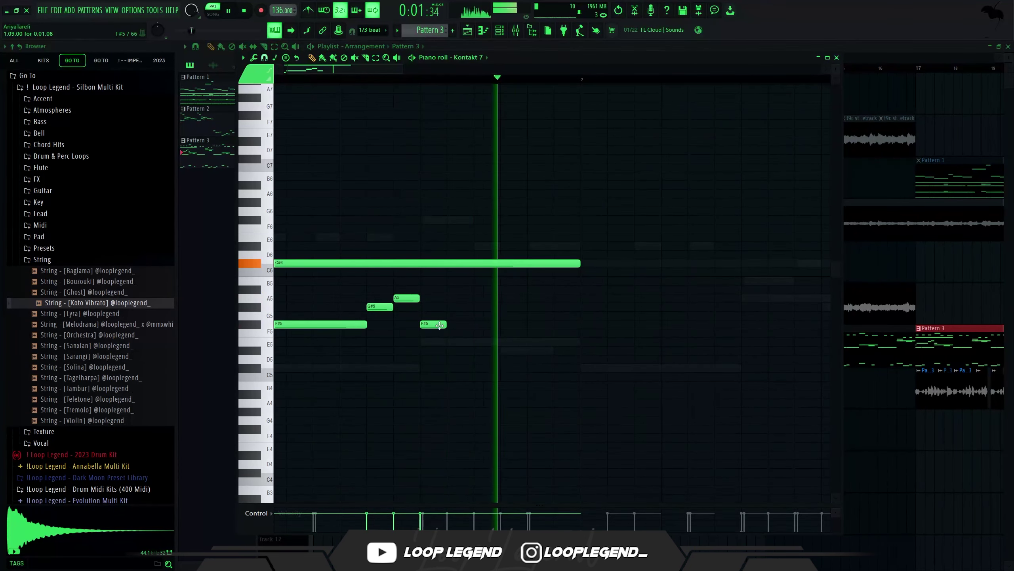
Try continuing the pipes phrase after A5 with short F#5 and E5 notes and a D#5 note
left_click_drag(445, 325, 474, 325)
left_click(477, 342)
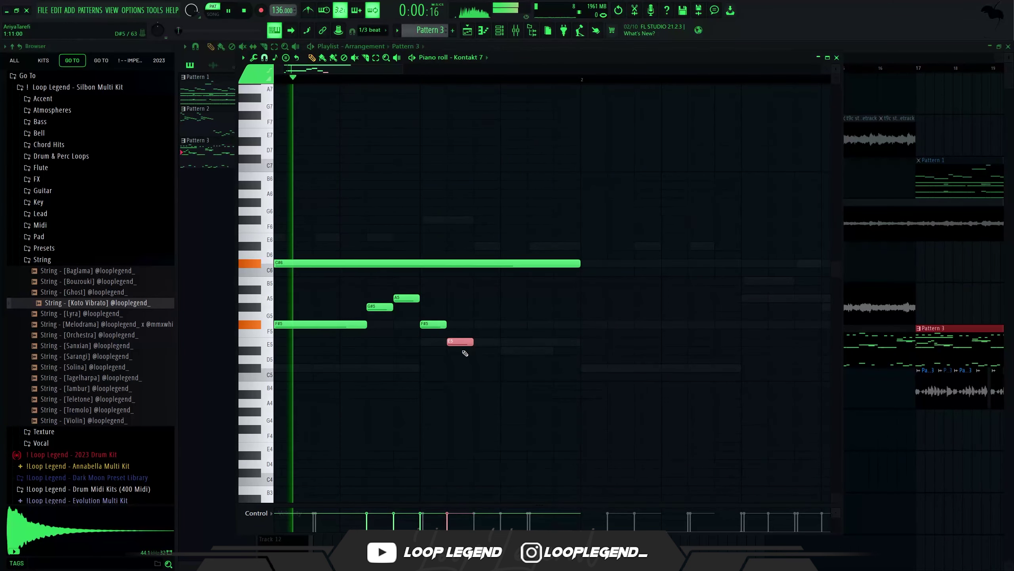
left_click(514, 350)
key("space")
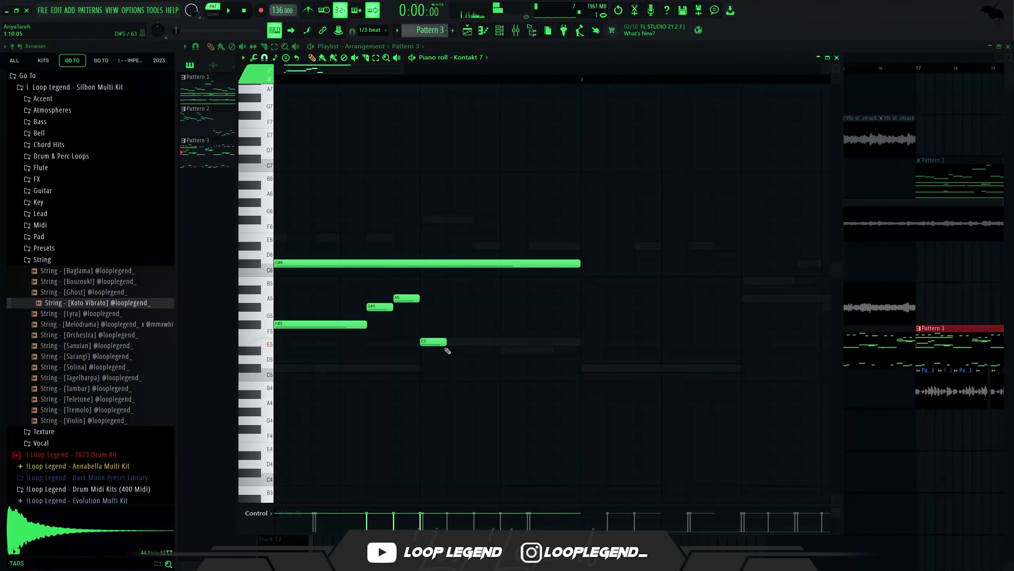
Try ending the first bar with a lengthened E5 and a D#5 note, and delete both notes
left_click_drag(472, 341, 499, 341)
left_click(512, 350)
key("space")
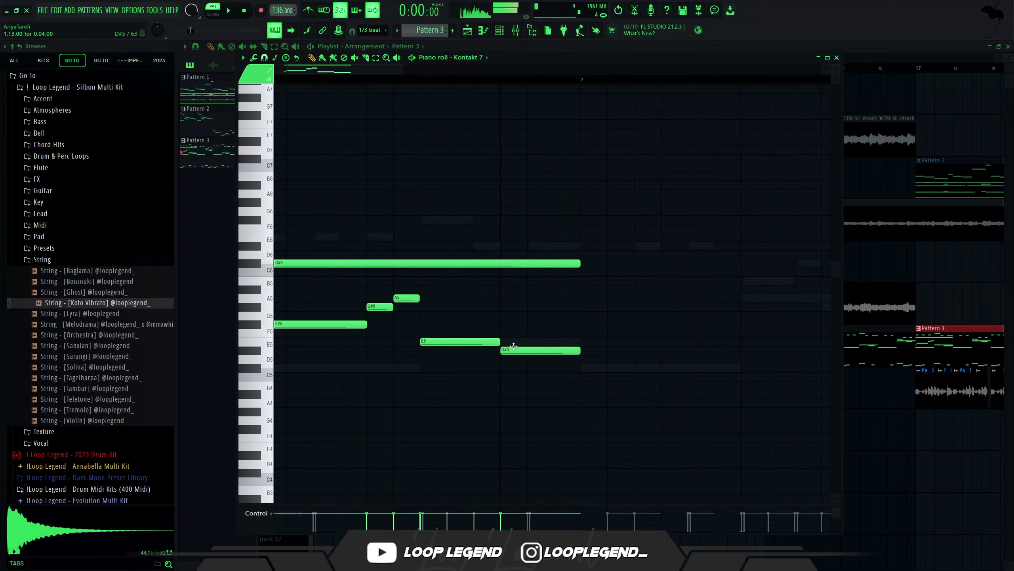
right_click(513, 348)
right_click(479, 341)
Duplicate the opening E5, F#5, G#5 and A5 phrase into the second half of the first bar
key("space")
key("space")
left_click_drag(426, 286, 274, 399)
key("ctrl+b")
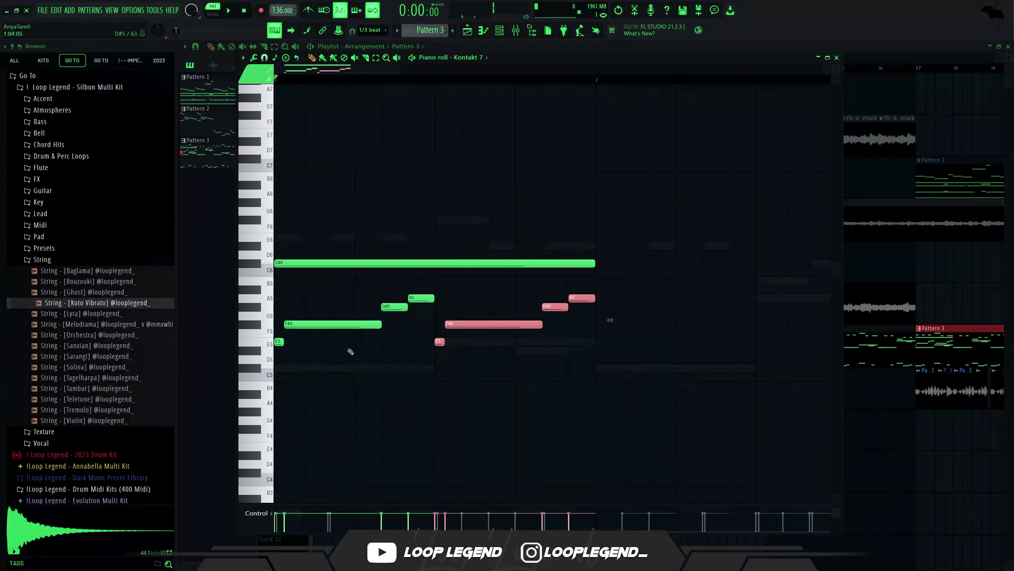
Try flipping the duplicated phrase in the first bar horizontally, listen to it, and undo the flip
key("alt+y")
key("space")
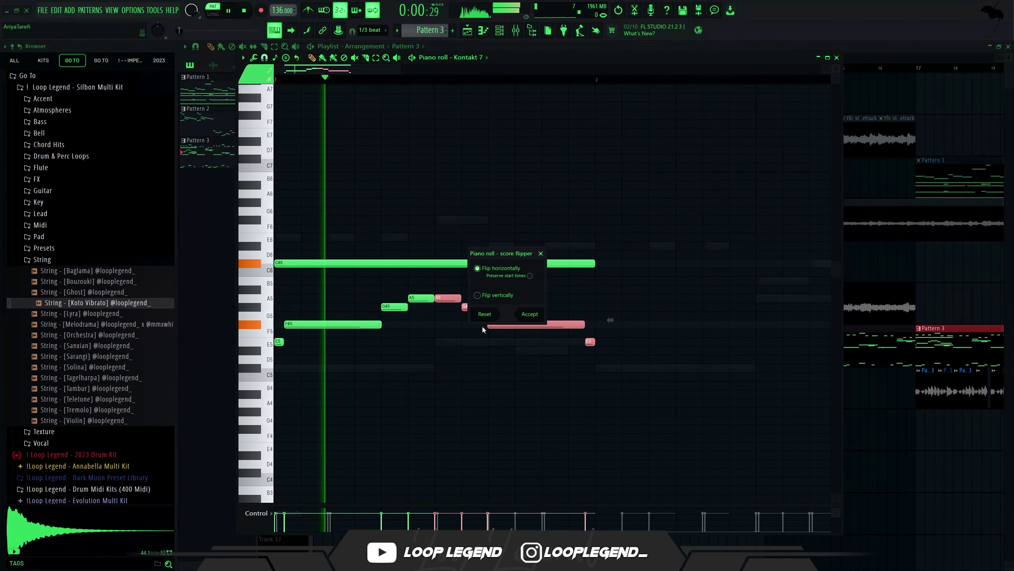
left_click(529, 314)
key("space")
key("ctrl+z")
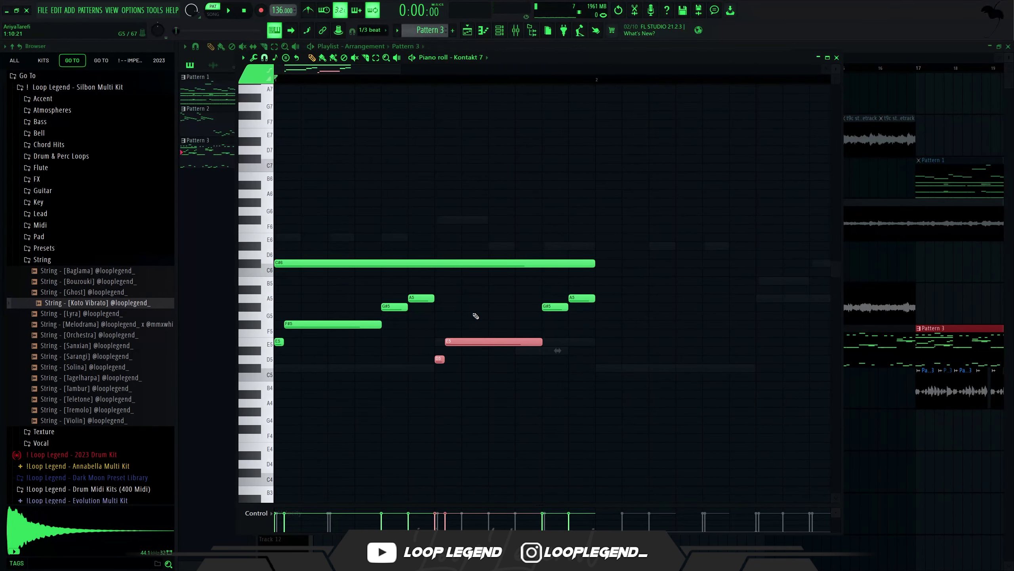
Try reworking the duplicated half with a long D#5 note and a short C#5 lead-in, and play it back
key("space")
left_click_drag(523, 330, 585, 304)
key("space")
key("space")
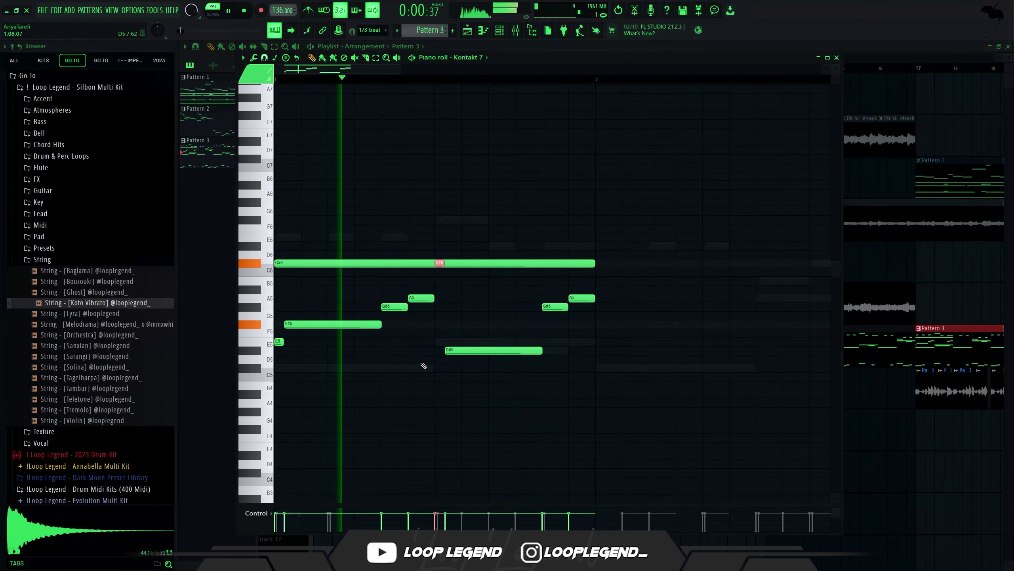
key("space")
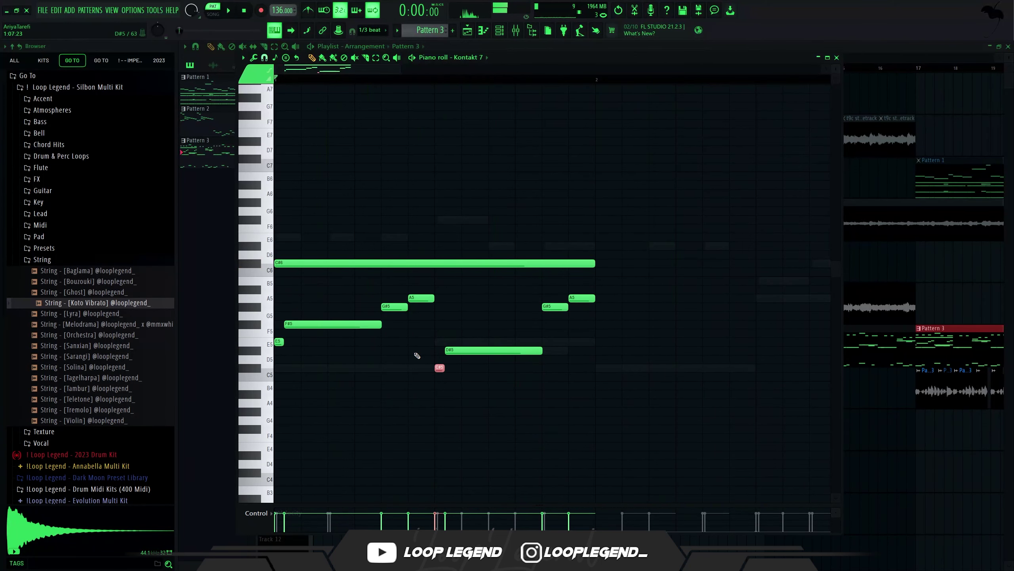
Replace the duplicated notes with a single D#5 note filling the second half of the first bar, and listen
key("space")
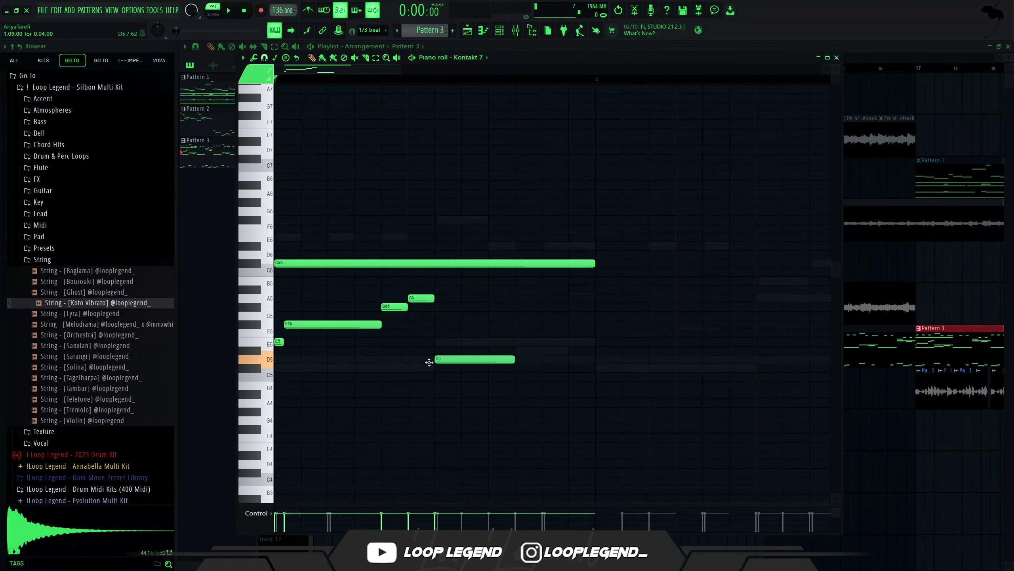
key("space")
left_click_drag(513, 350, 594, 350)
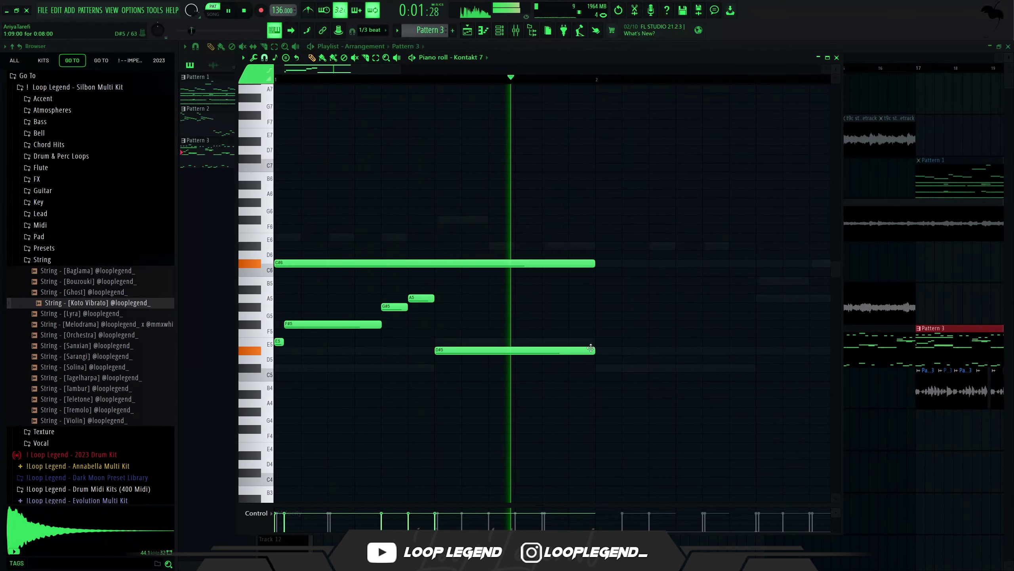
key("space")
key("space")
Try starting the second bar with a half-bar G#5 note, and delete it
scroll(556, 308, "down", 2)
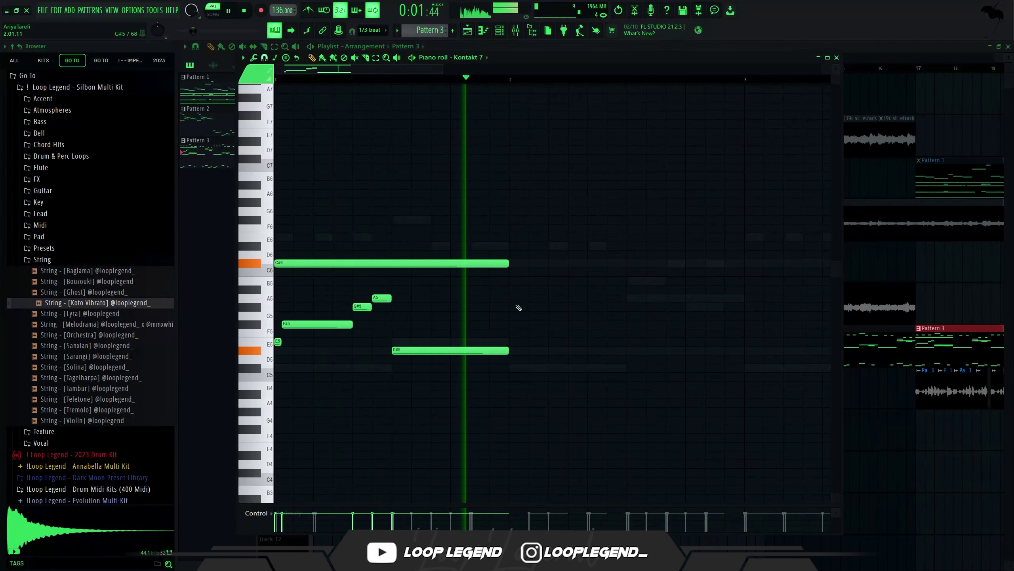
left_click(516, 306)
scroll(678, 307, "down", 1)
key("space")
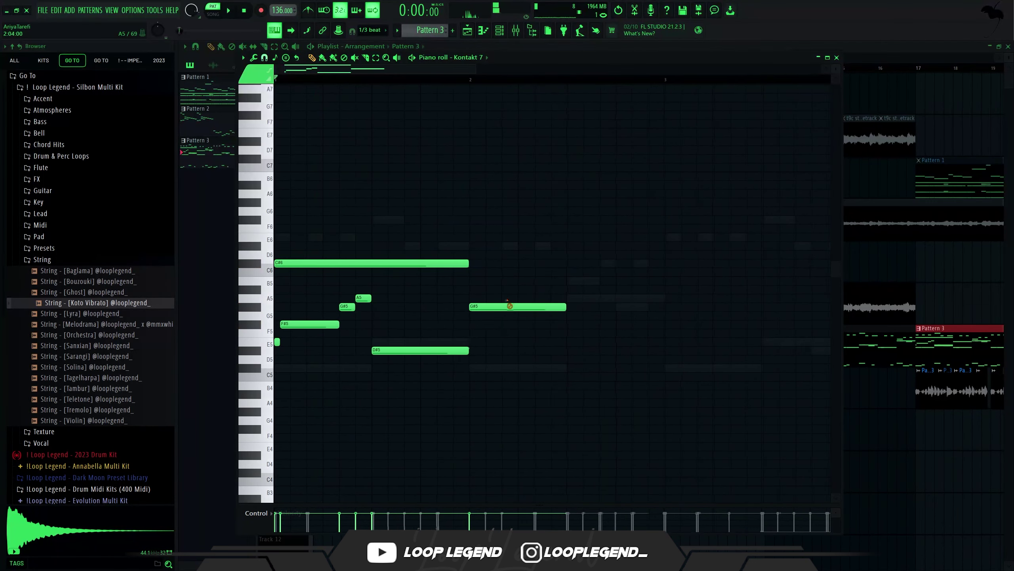
right_click(509, 305)
Duplicate the first bar into bar 2 and reduce its lower line to a short F#5 and a nearly half-bar G#5
key("ctrl+b")
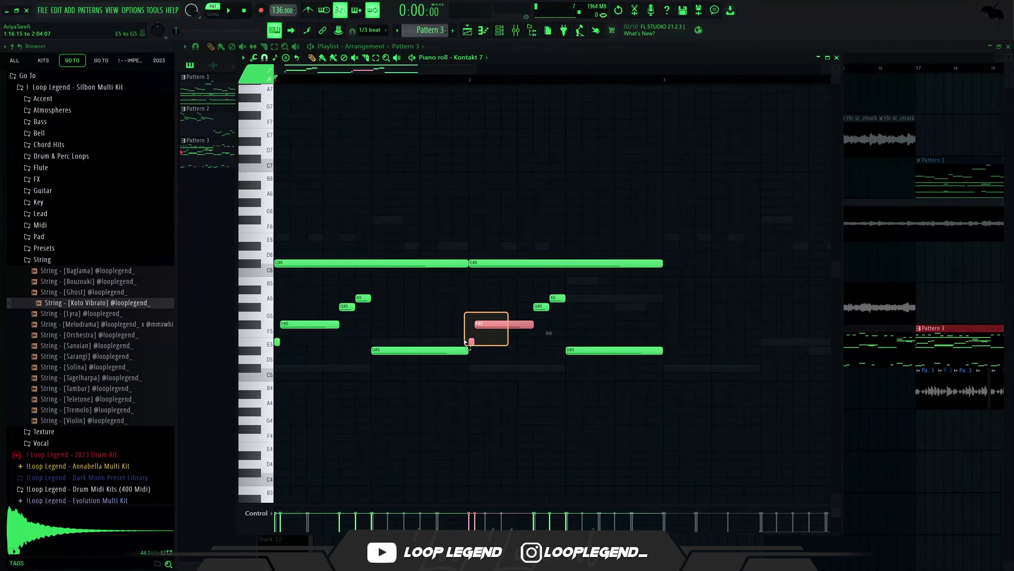
key("space")
key("ctrl+d")
right_click(557, 298)
right_click(542, 307)
left_click_drag(531, 307, 463, 334)
right_click(575, 350)
Repeat the short and long note pair in the second half of bar 2 as a short G#5 followed by A5
left_click(570, 299)
key("ctrl+b")
key("shift+Up")
key("shift+Up")
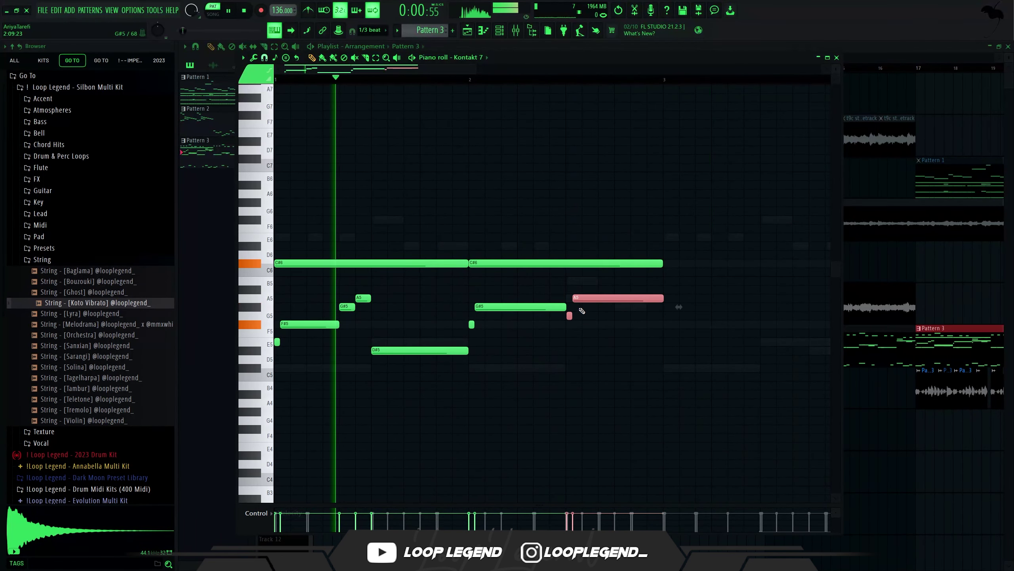
left_click(593, 288, "ctrl")
key("shift+Down")
Duplicate the two-bar pipes phrase into bars 3 and 4
scroll(575, 309, "down", 1)
left_click_drag(478, 355, 514, 366)
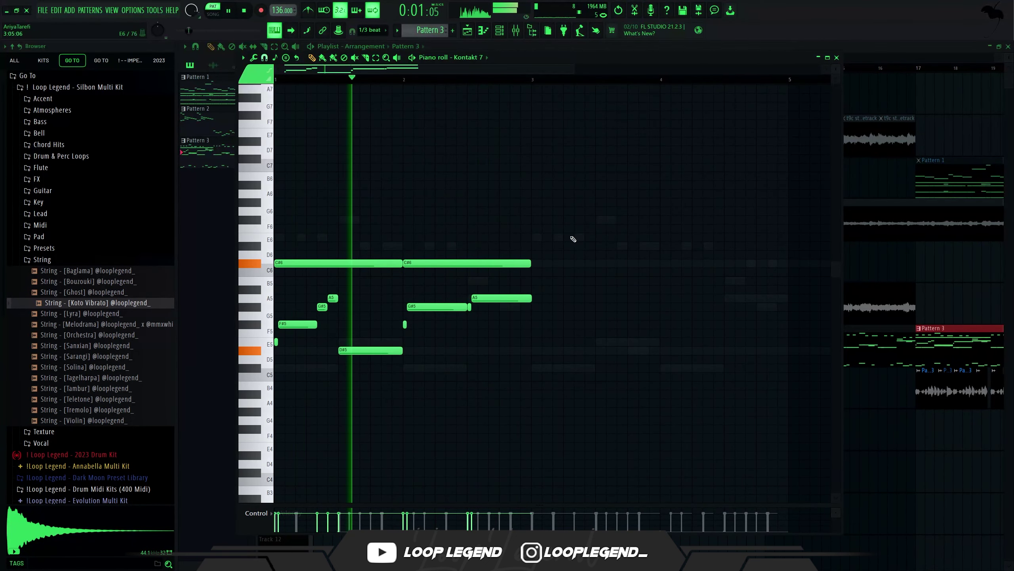
key("ctrl+b")
scroll(540, 245, "down", 1)
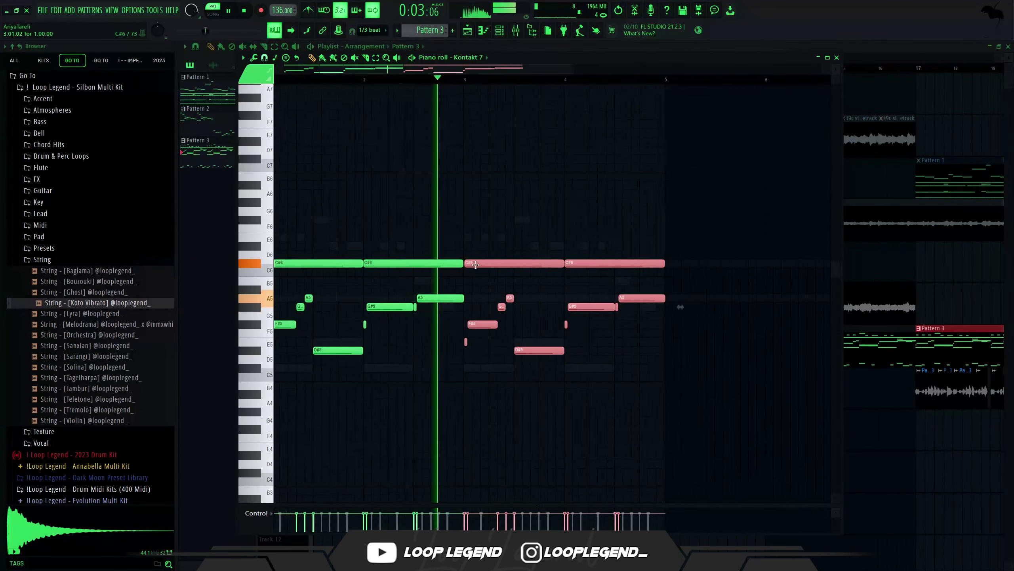
Replace bar 4's held C#6 with a short D#6, a long E6, another short D#6 and a long D#6
scroll(458, 266, "up", 2)
left_click_drag(654, 286, 653, 235)
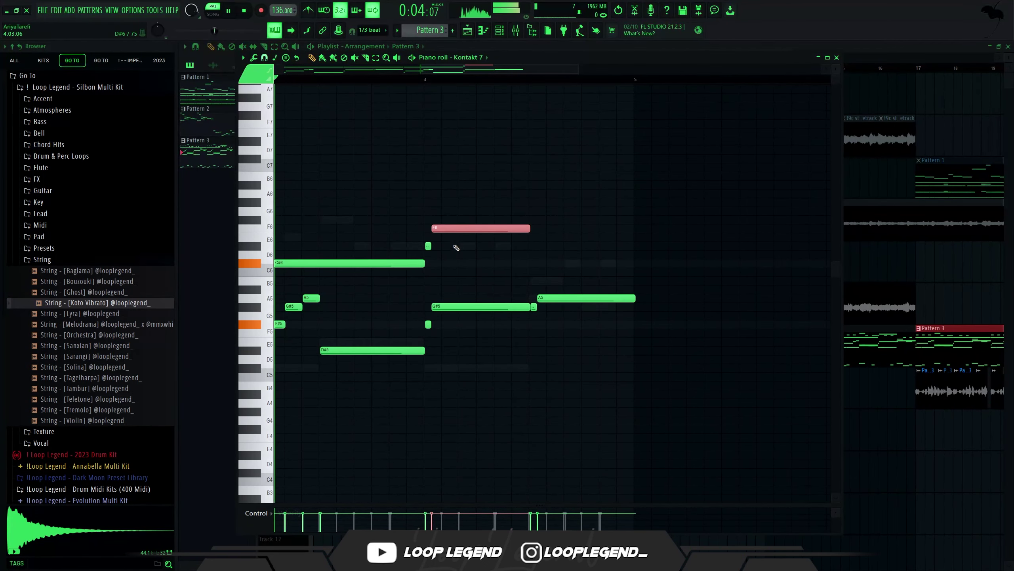
key("shift+Down")
left_click_drag(472, 217, 417, 247)
key("space")
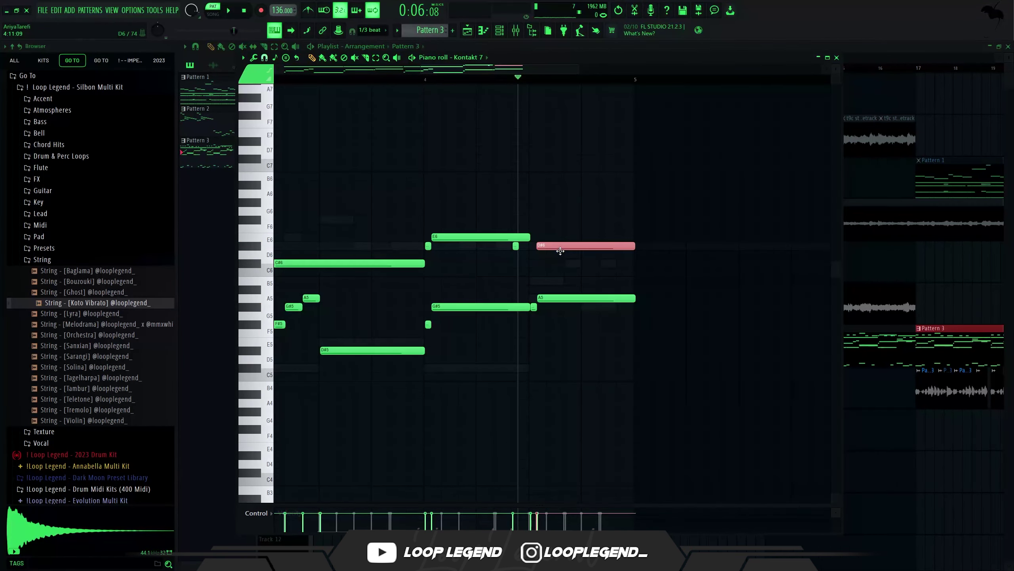
key("space")
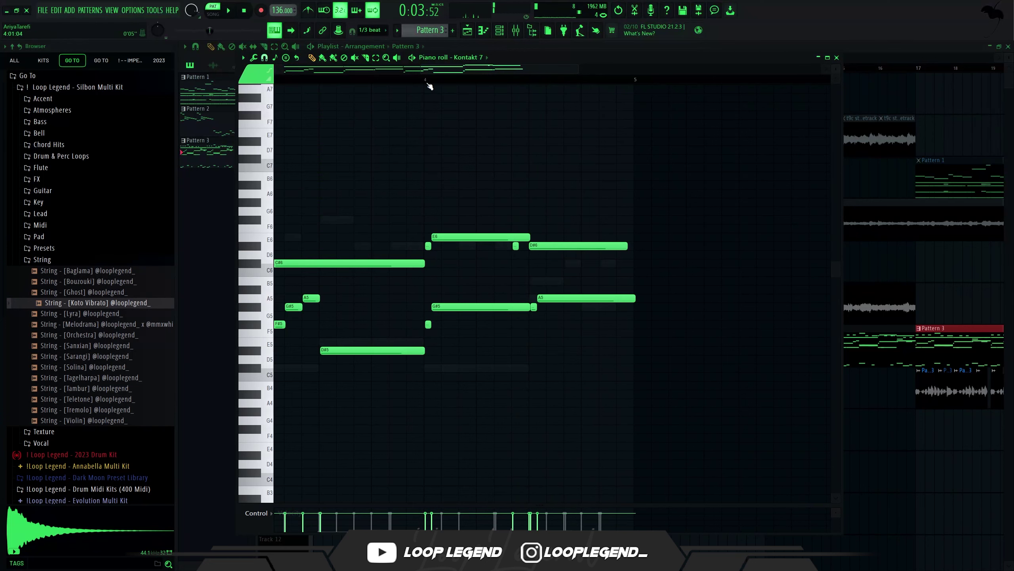
Adjust the upper notes' lengths and finish bar 4 with short E6 and D#6 notes after the long D#6
key("space")
scroll(530, 236, "up", 2)
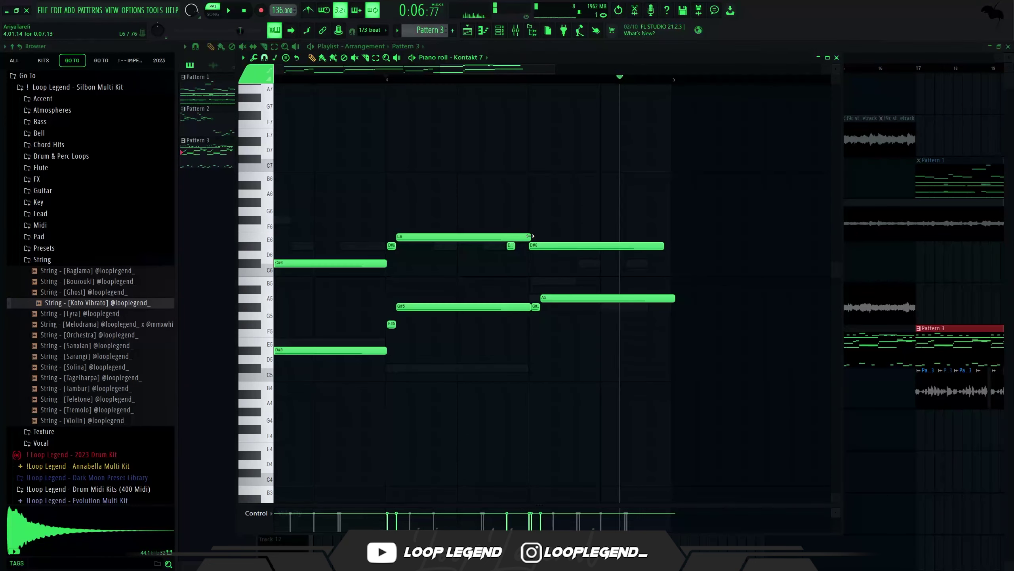
key("space")
left_click_drag(671, 237, 656, 238)
left_click(660, 246)
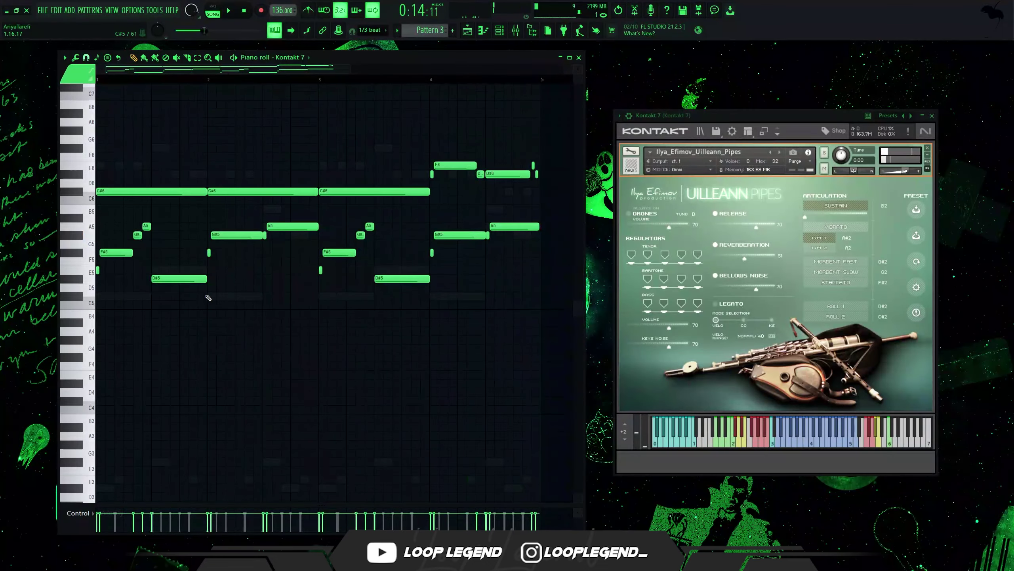
Flip the whole four-bar pipes melody horizontally and play it back
key("alt+y")
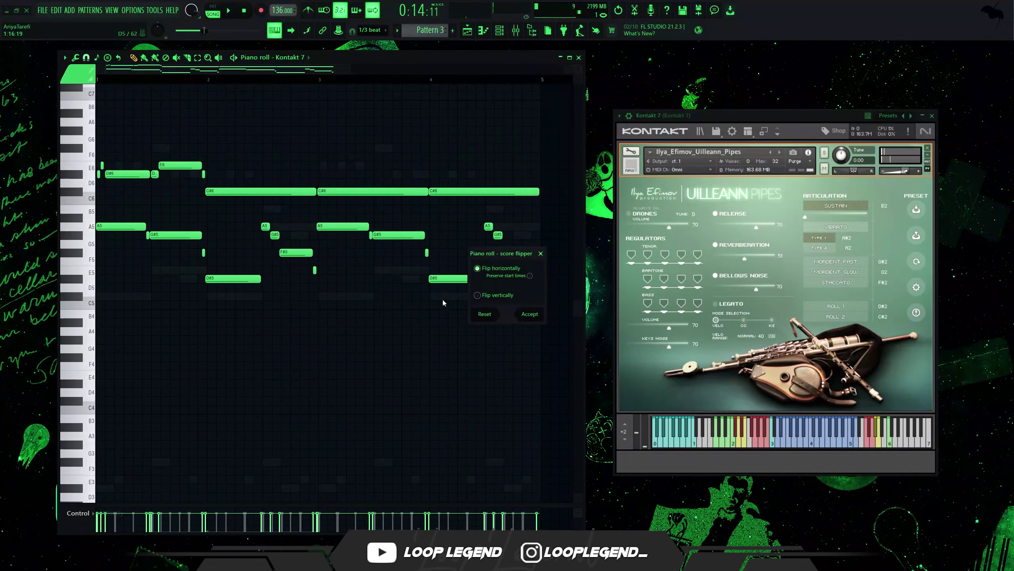
key("space")
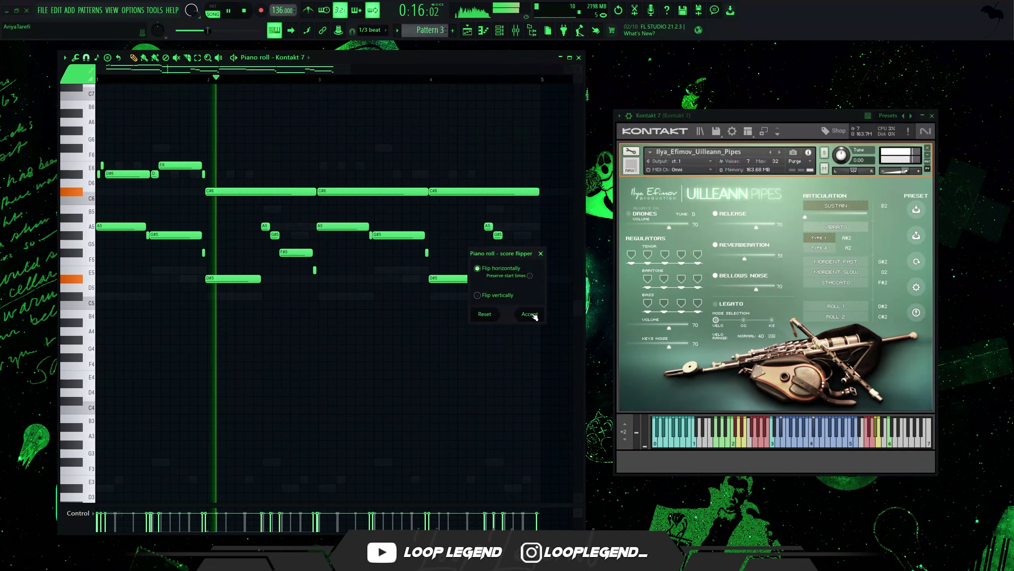
key("space")
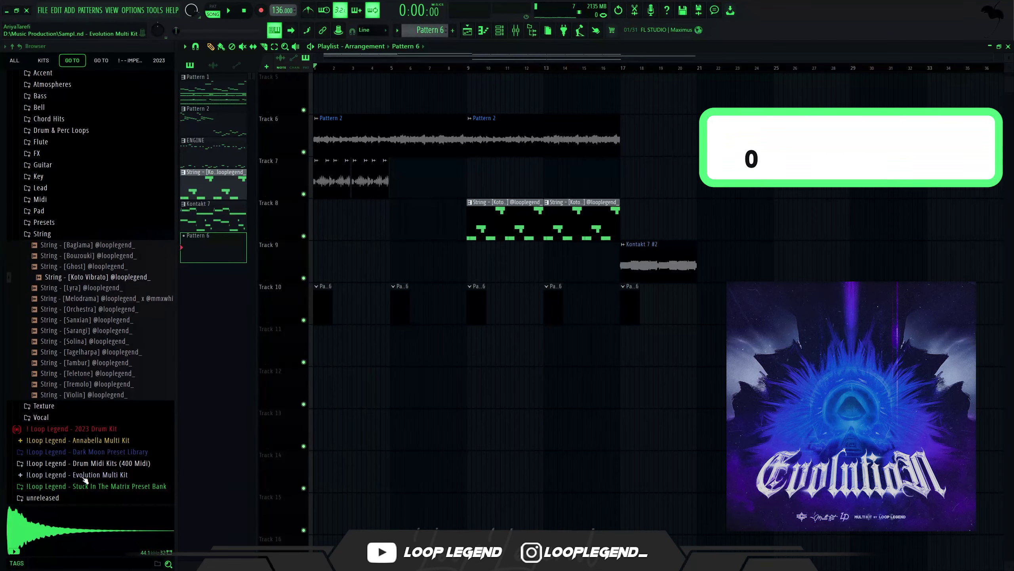
Audition basses in the Evolution Multi Kit's Bass folder and load Bass - [Wonder] into a new sampler channel
left_click(40, 212)
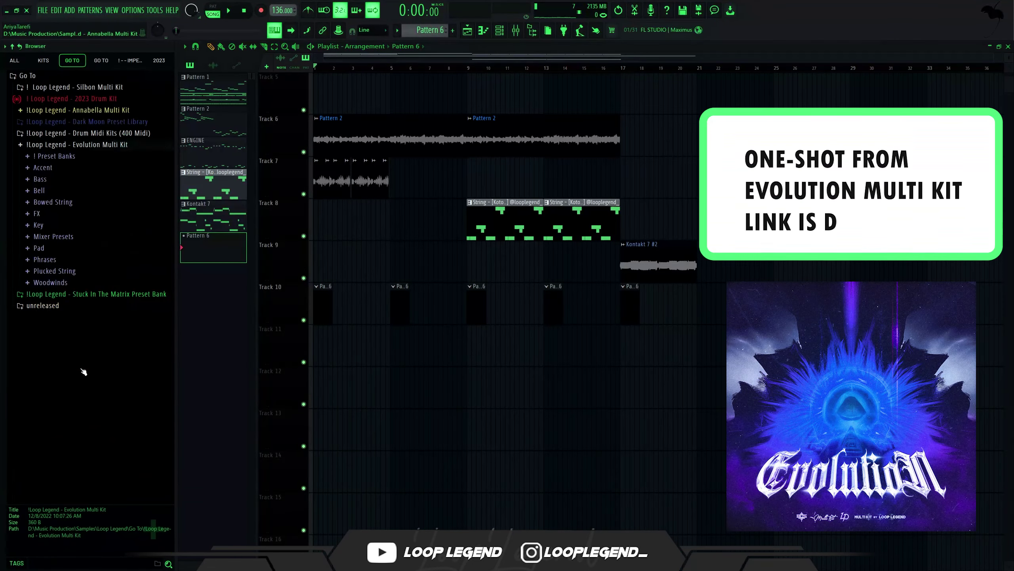
left_click(40, 178)
left_click(94, 363)
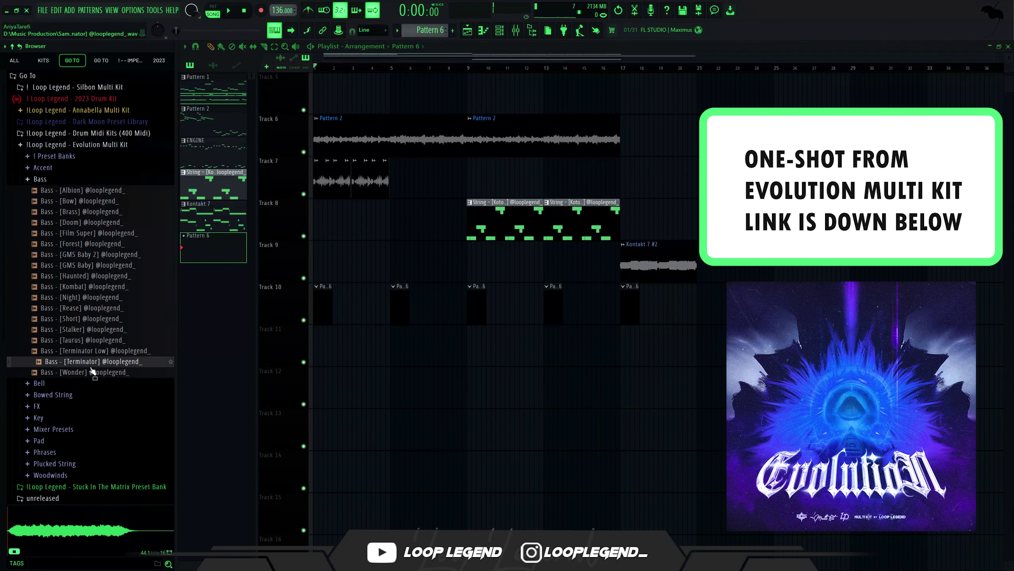
left_click(84, 372)
right_click(82, 372)
left_click(96, 376)
Check the Bass - [Wonder] channel's envelope settings and turn on its ping pong loop playback
left_click(279, 163)
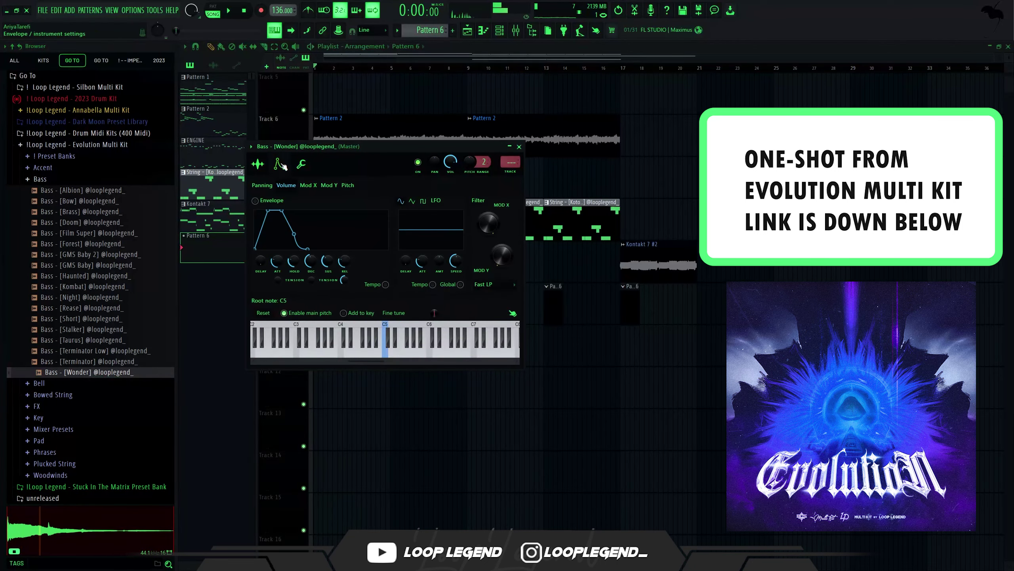
left_click(258, 164)
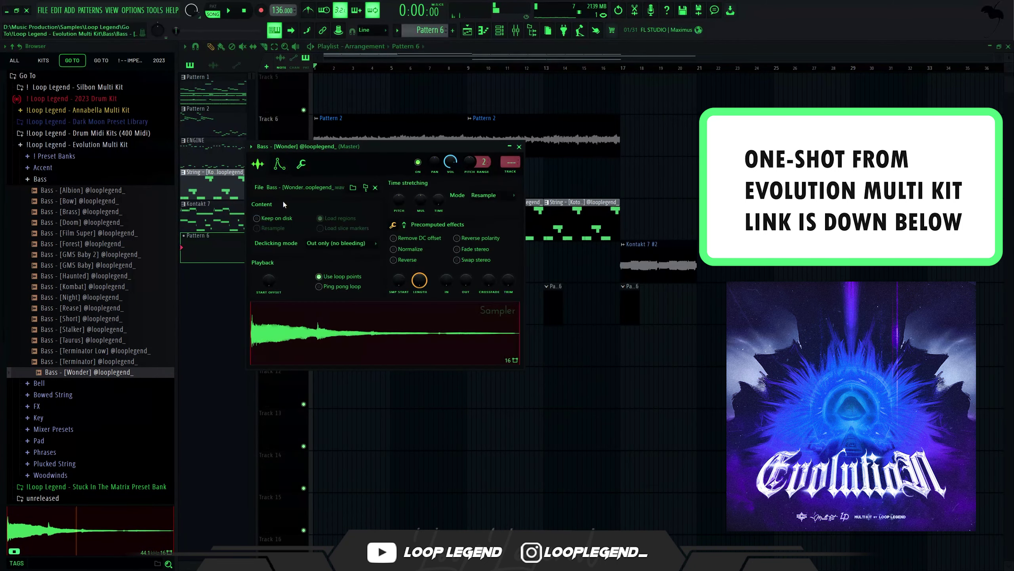
left_click(333, 286)
Write the eight-bar bass line with C#4 notes and closing A3 notes, and lower the short note around bar 4 to A3
key("F6")
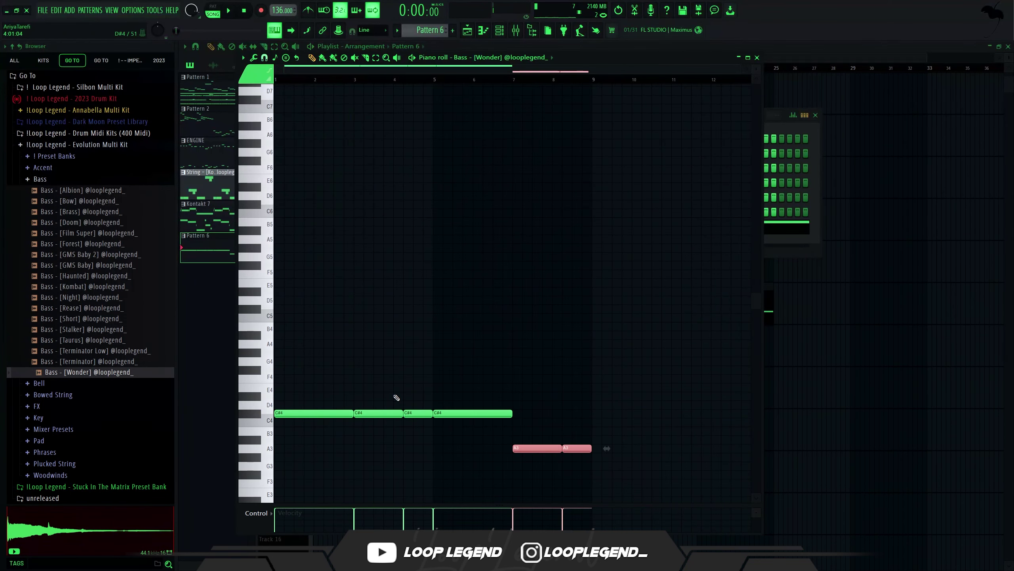
key("space")
left_click_drag(407, 392, 413, 421)
key("shift+Down")
key("shift+Down")
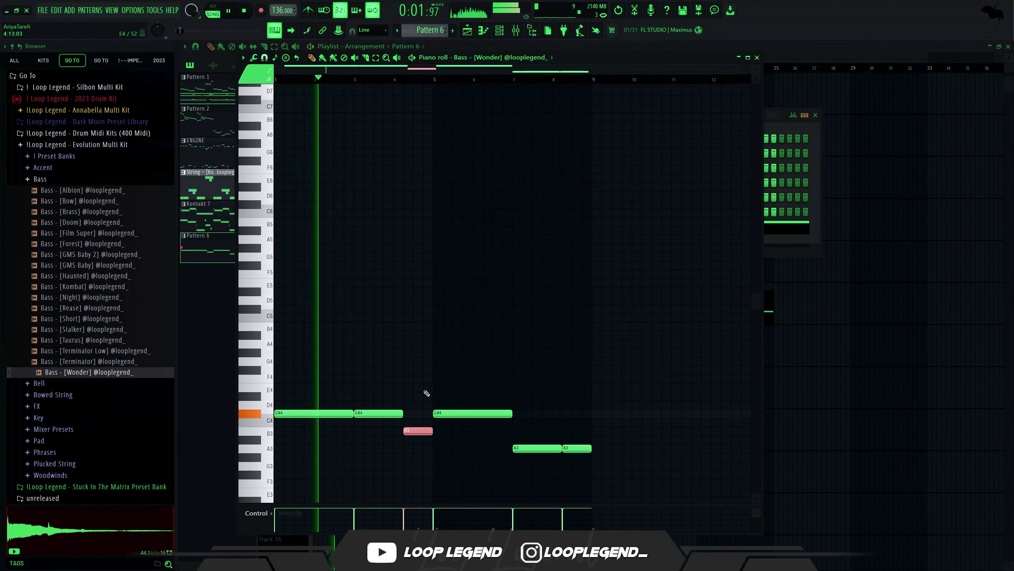
Delete the extra Pattern 6 clips on Track 10 and duplicate the remaining eight-bar clip along the arrangement
key("F5")
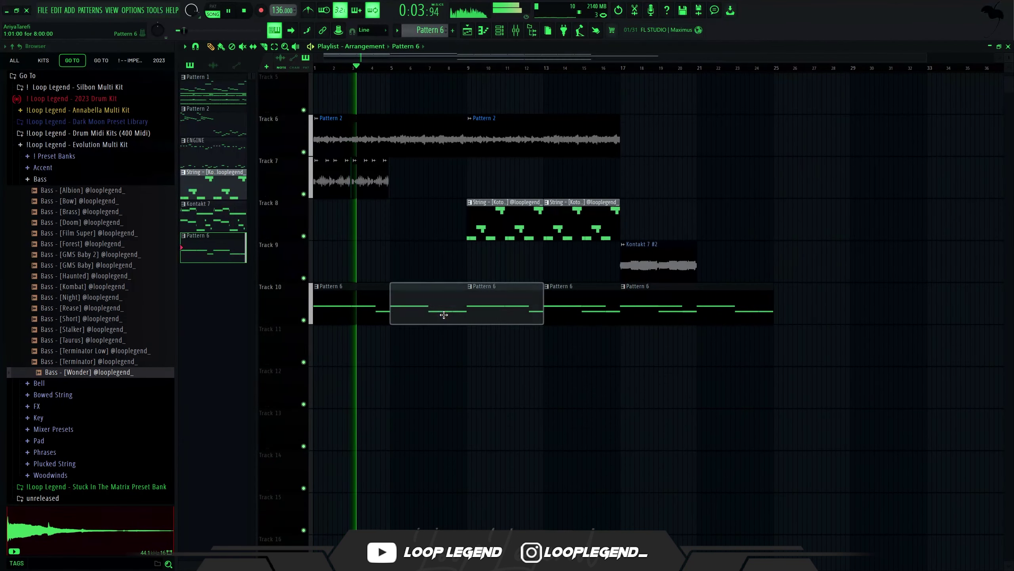
right_click(515, 310)
right_click(598, 307)
right_click(646, 307)
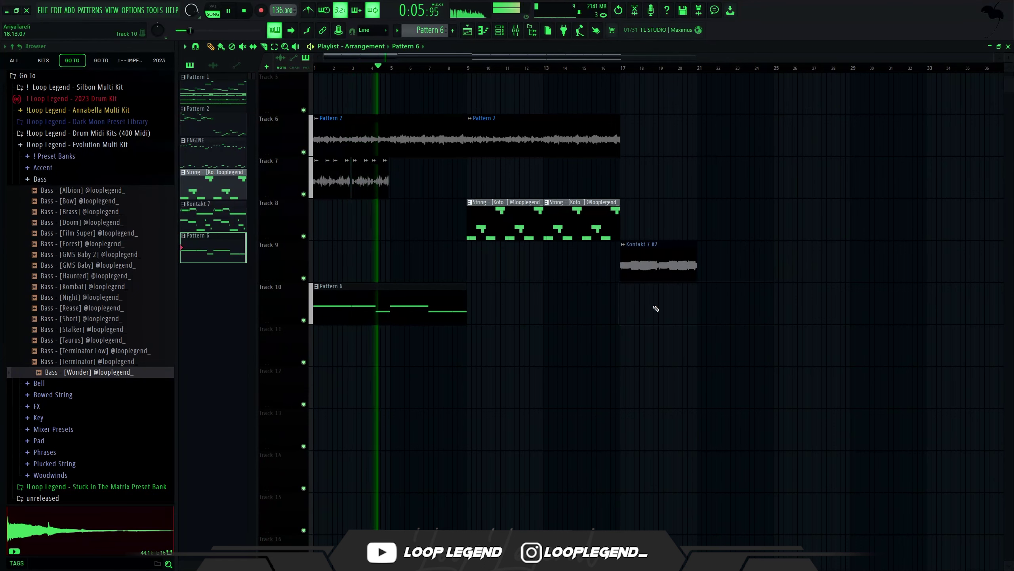
left_click_drag(579, 329, 233, 300)
key("ctrl+b")
Review the bass notes, the Pattern 3 audio clip's time-stretching settings and the Koto Vibrato string notes
key("F7")
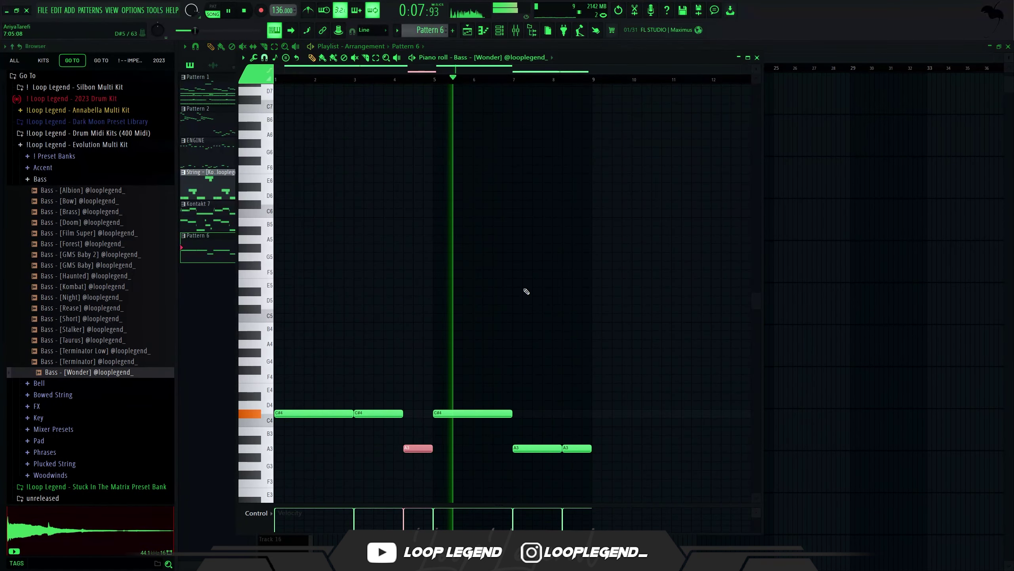
scroll(526, 291, "down", 3)
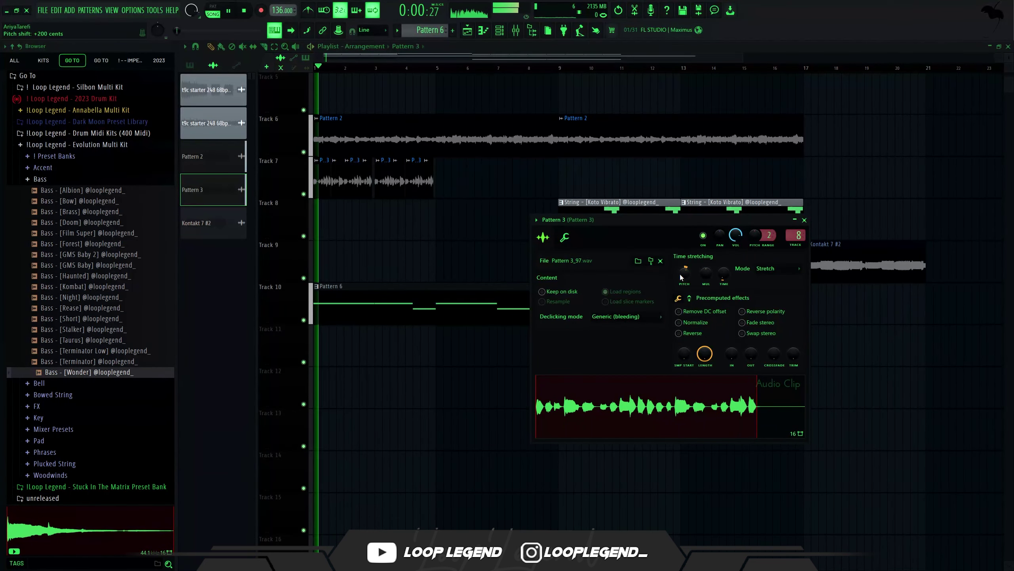
key("Escape")
double_click(645, 233)
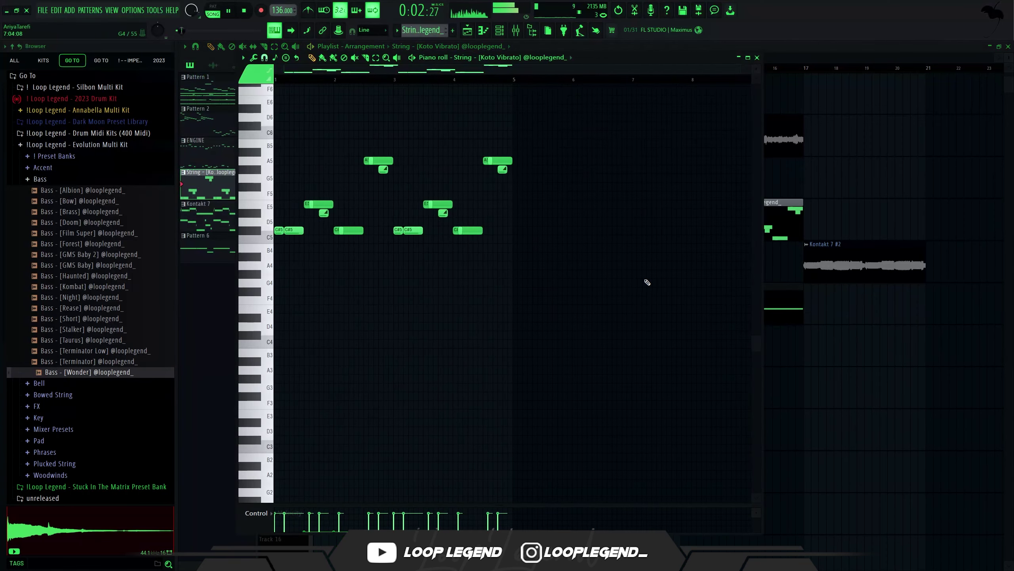
key("Escape")
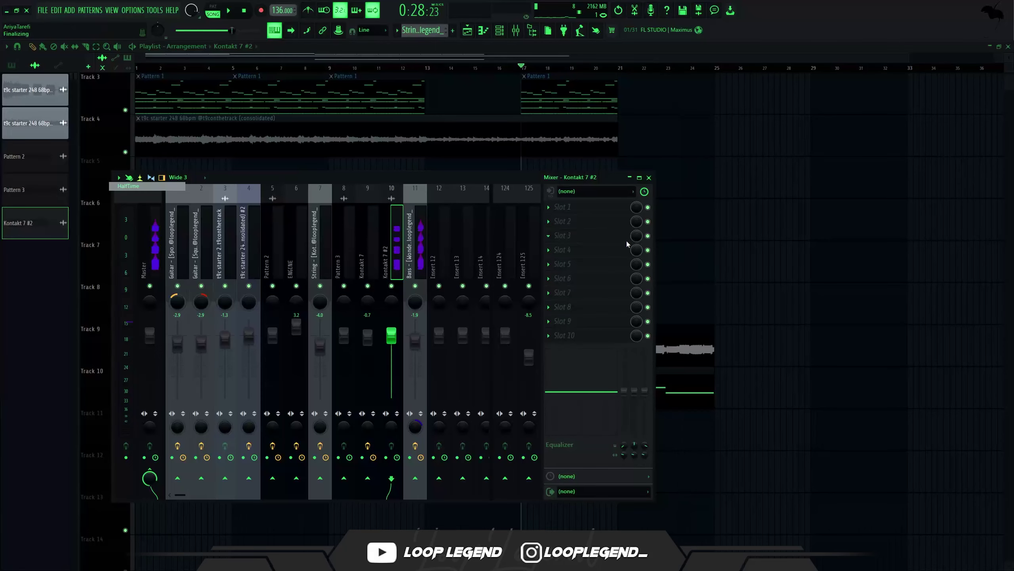
Load HalfTime and ValhallaVintageVerb on the Kontakt 7 #2 mixer track and adjust HalfTime
left_click(626, 239)
left_click(726, 456)
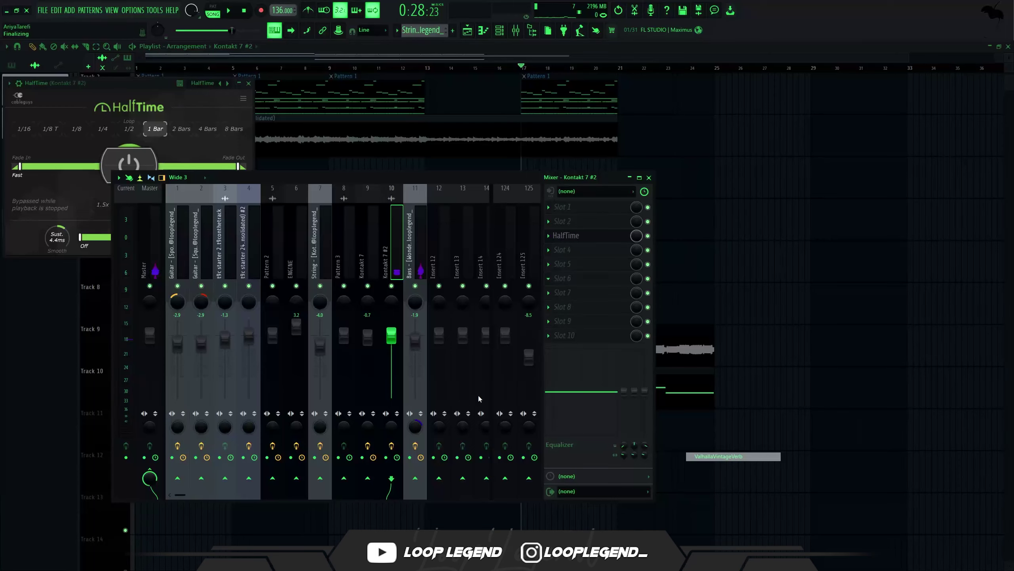
left_click_drag(75, 202, 67, 281)
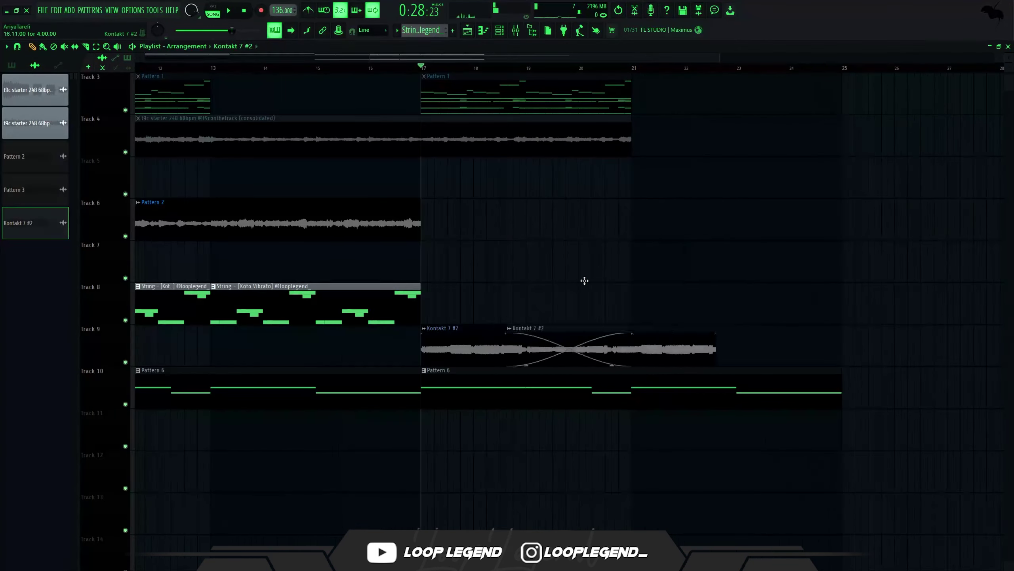
Move the overlapping Kontakt 7 #2 clip to Track 8 at bar 17, making it a unique clip with its audio reversed
left_click_drag(487, 327, 493, 285)
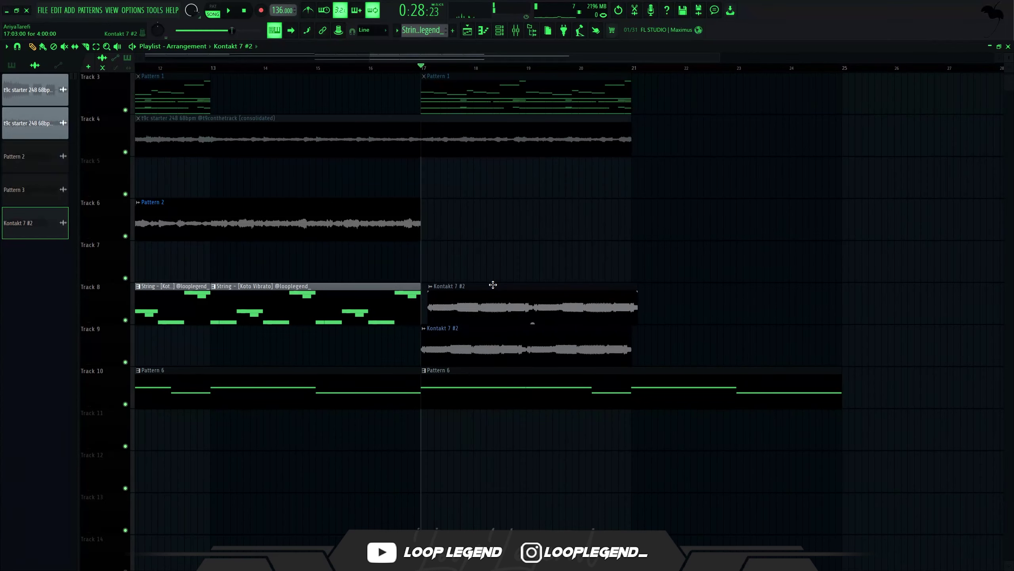
left_click(426, 289)
left_click(453, 292)
double_click(453, 291)
left_click(247, 273)
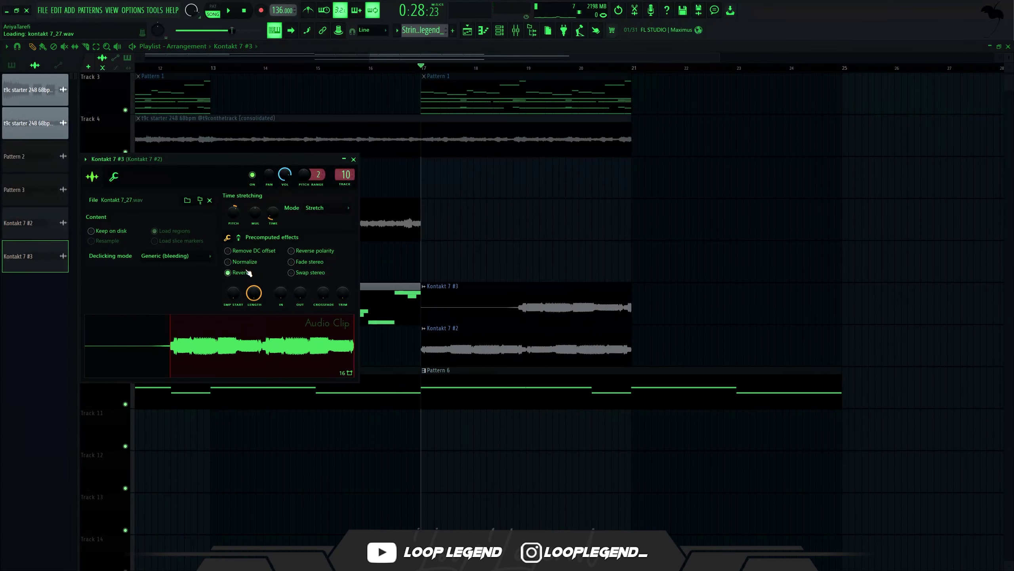
left_click(354, 159)
key("space")
Cut away the silent start of the reversed Track 8 clip and remove the Track 9 Kontakt 7 #2 audio after bar 19
scroll(527, 319, "up", 4)
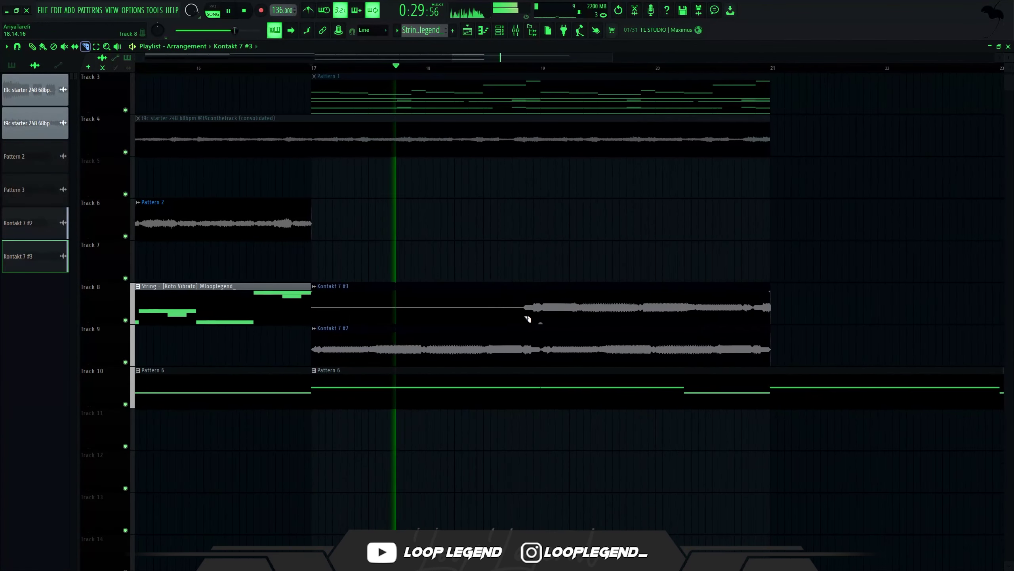
right_click(521, 308)
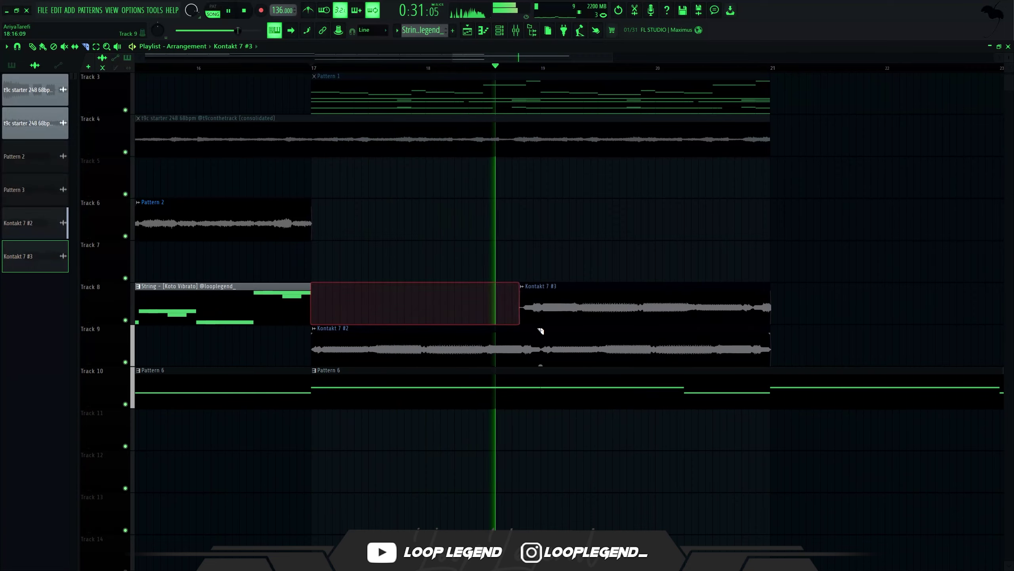
scroll(542, 347, "up", 3)
left_click(545, 350)
right_click(570, 349)
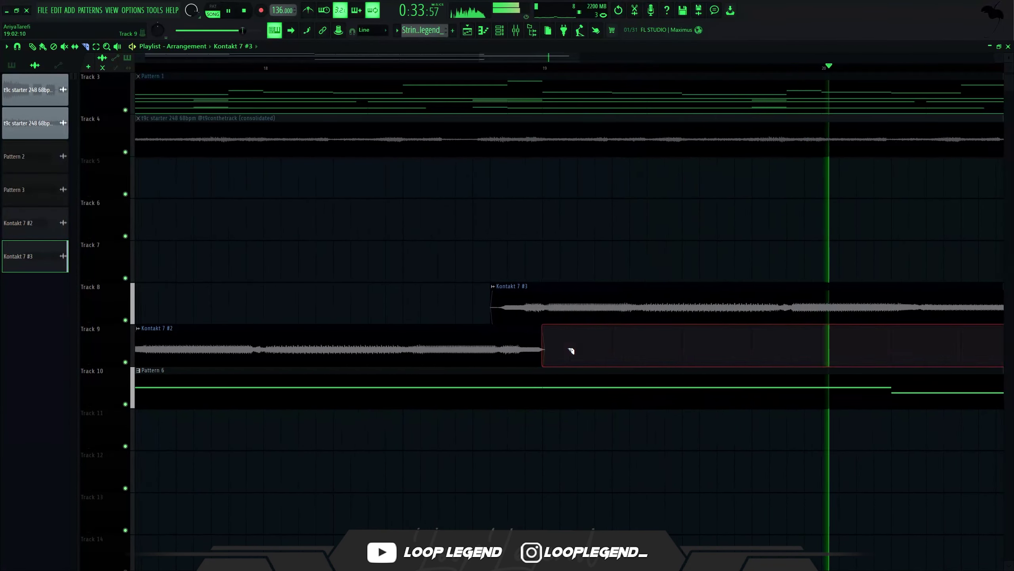
scroll(570, 348, "down", 4)
key("p")
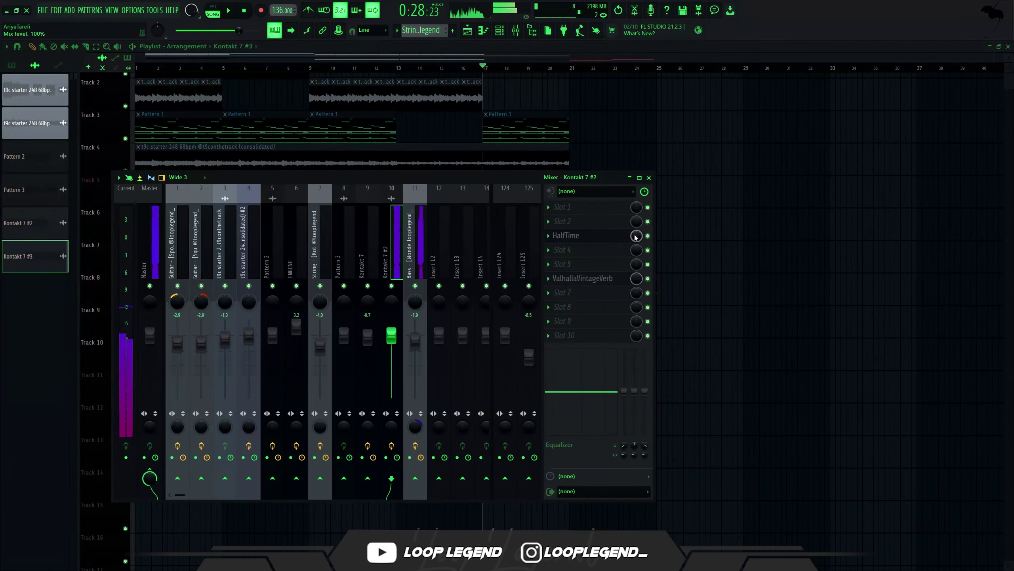
Create an automation clip for HalfTime's mix level and shape it to fall until bar 18 and jump up at bar 19
right_click(635, 238)
left_click(665, 303)
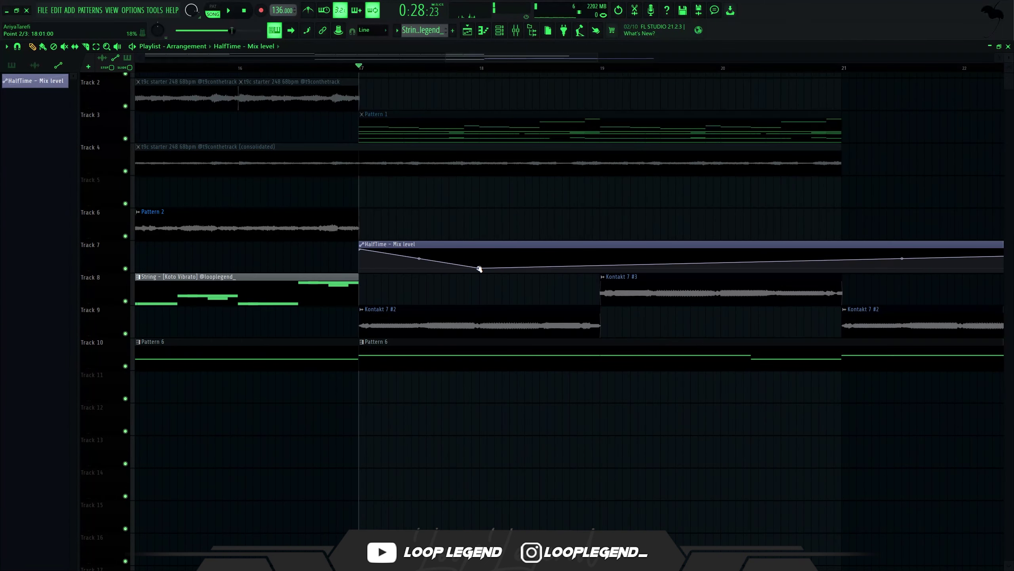
key("space")
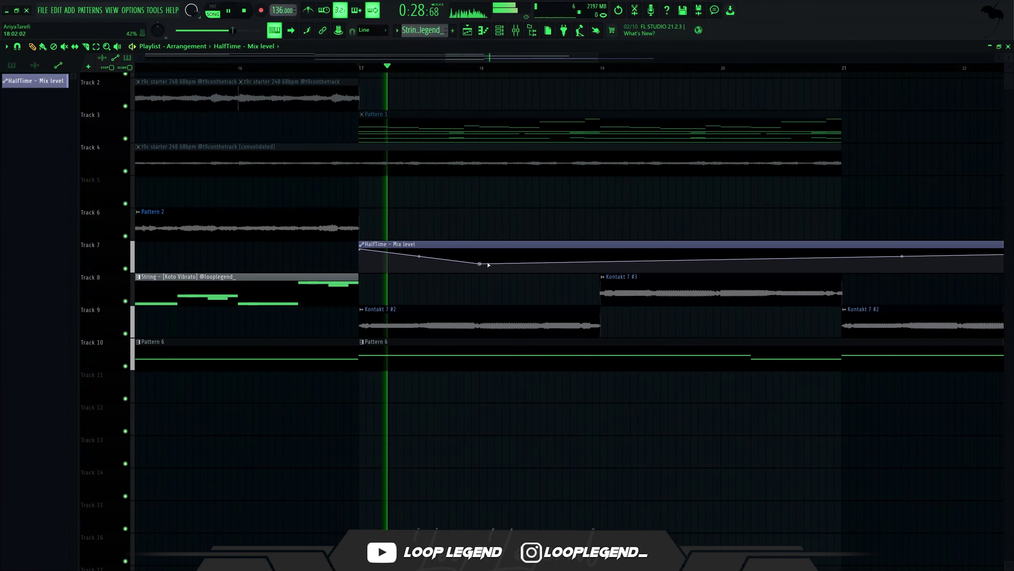
left_click(601, 264)
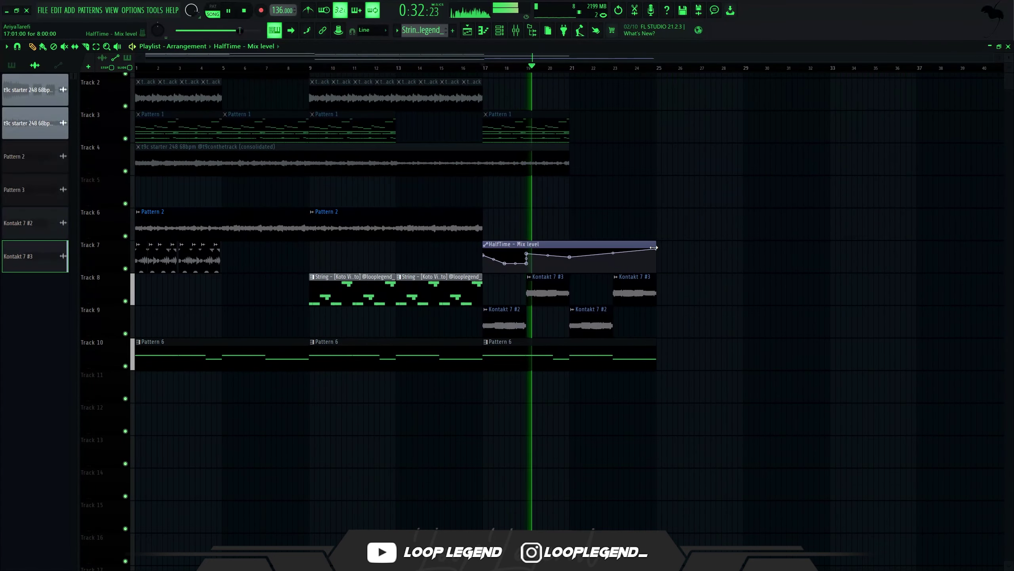
Shorten the HalfTime mix level automation clip to bars 17 to 21 and duplicate it at bar 21
right_click(656, 248)
left_click(679, 260)
left_click_drag(634, 256, 563, 262)
key("ctrl+b")
scroll(570, 262, "up", 3)
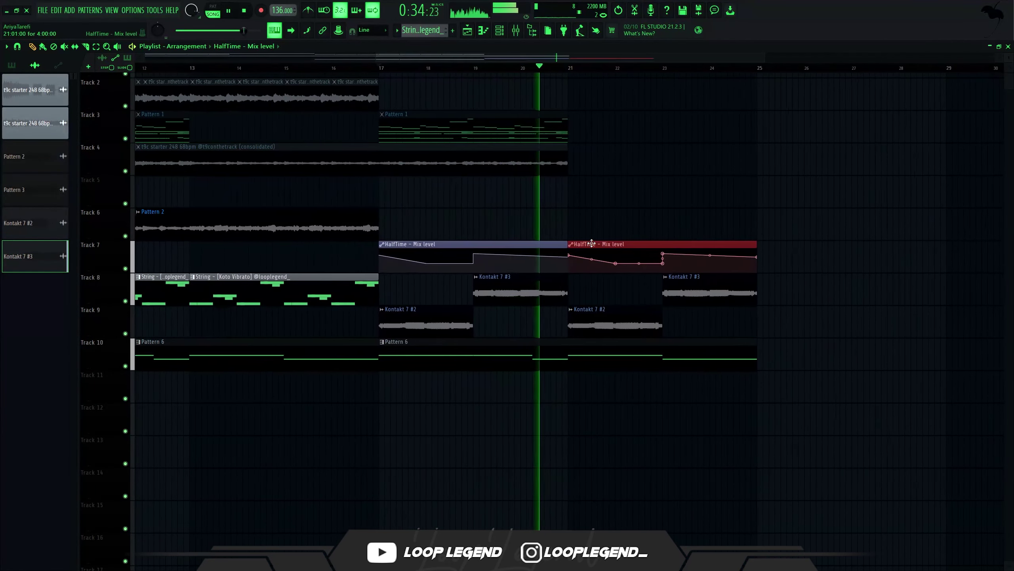
middle_click(592, 245)
left_click(591, 244)
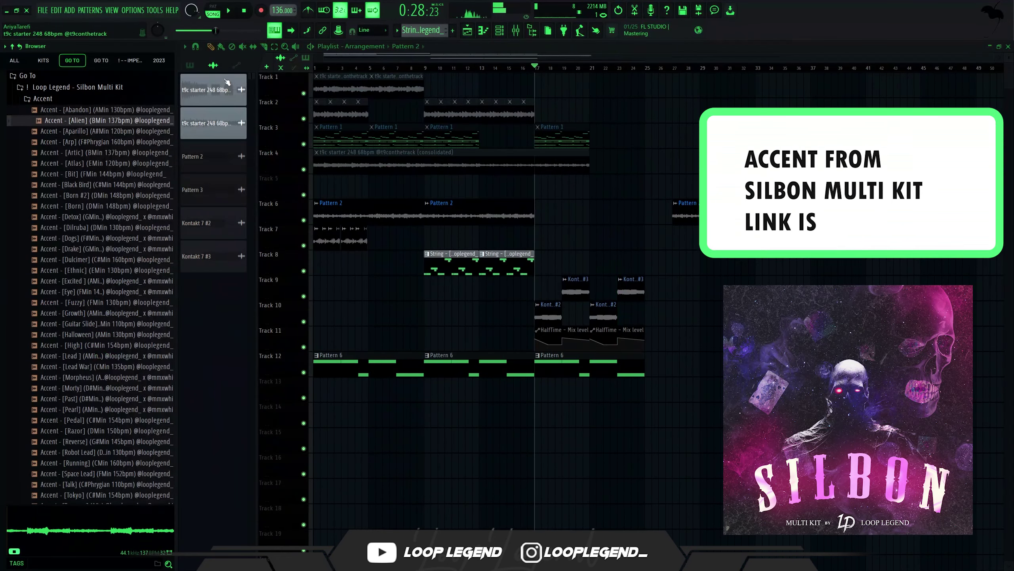
Audition the Silbon Multi Kit accents and place the Dulcimer C#Min 160bpm accent on Track 13 at bar 17
key("Down")
key("Down")
key("Down")
key("Down")
key("Down")
key("Down")
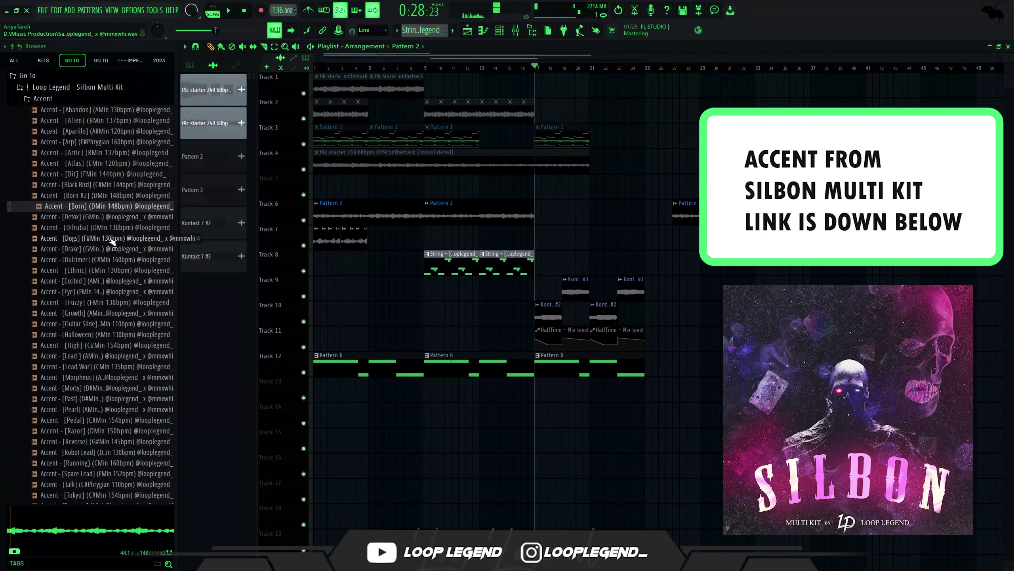
left_click_drag(109, 259, 543, 391)
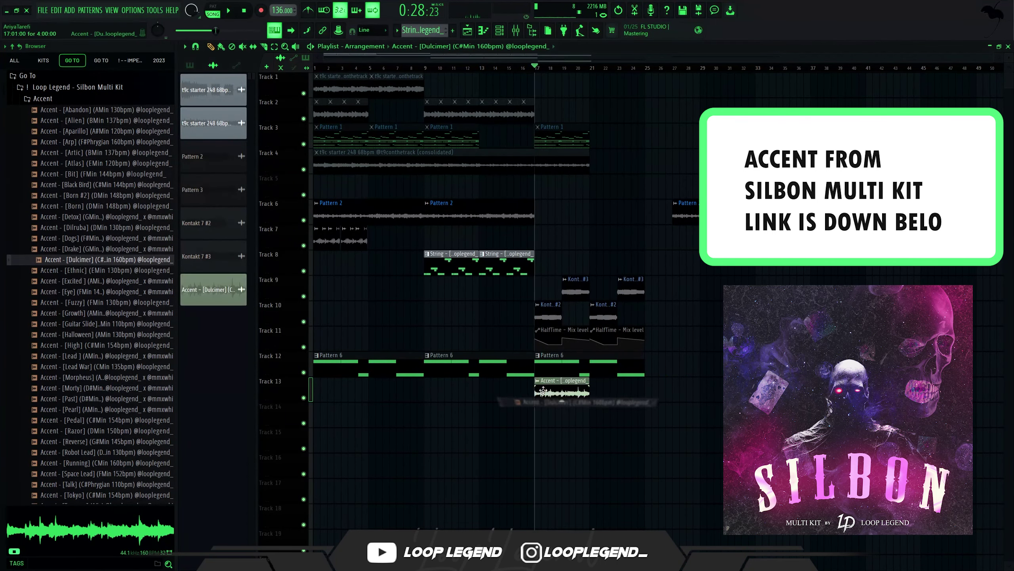
Open the Dulcimer accent's channel settings and add another effect in slot 10 of its mixer track
double_click(543, 390)
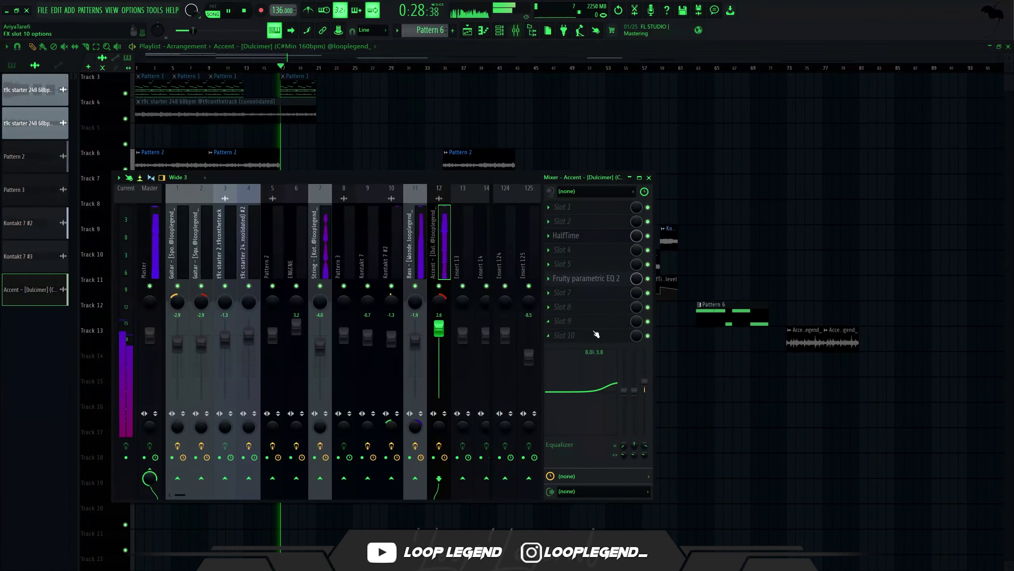
left_click(564, 335)
left_click(148, 530)
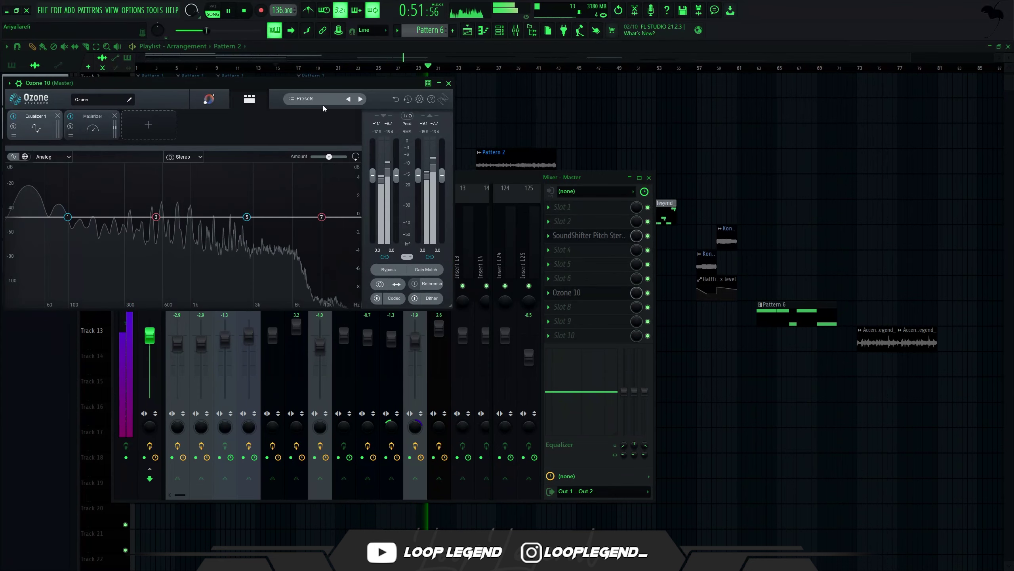
Load the custom preset 000 Master in Ozone 10 on the master track and select its Dynamics module
left_click(322, 103)
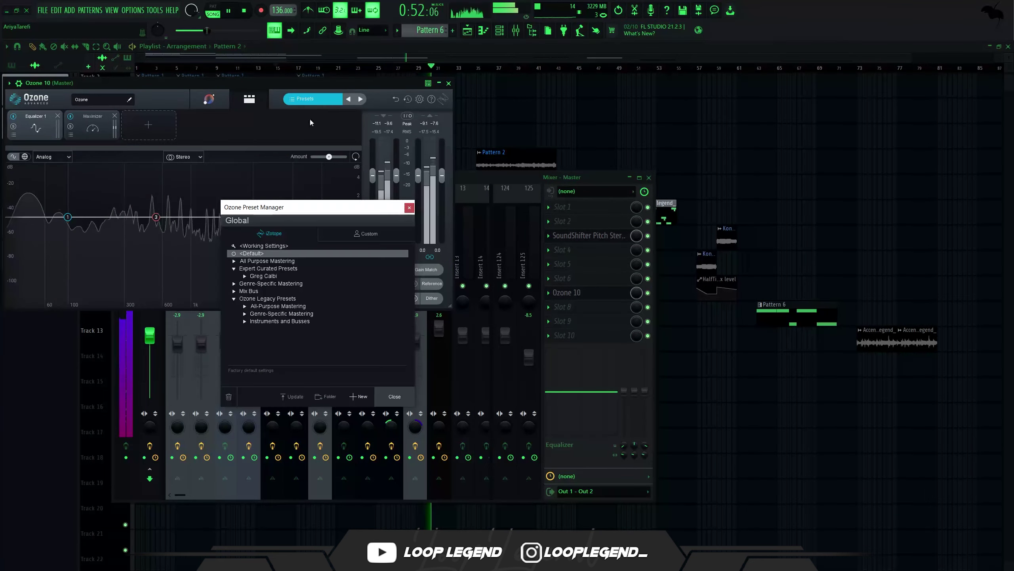
left_click(370, 233)
double_click(250, 268)
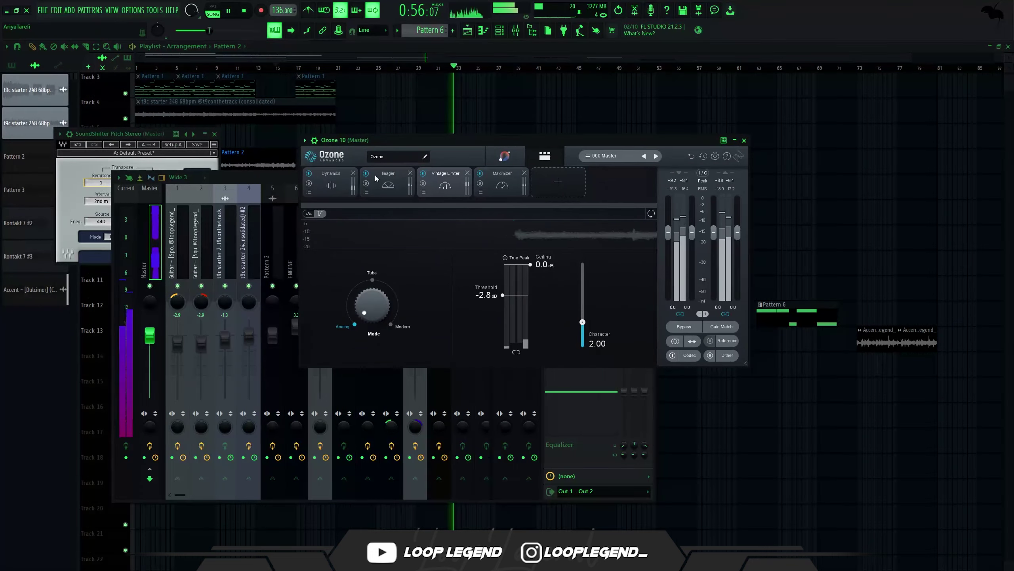
left_click(314, 174)
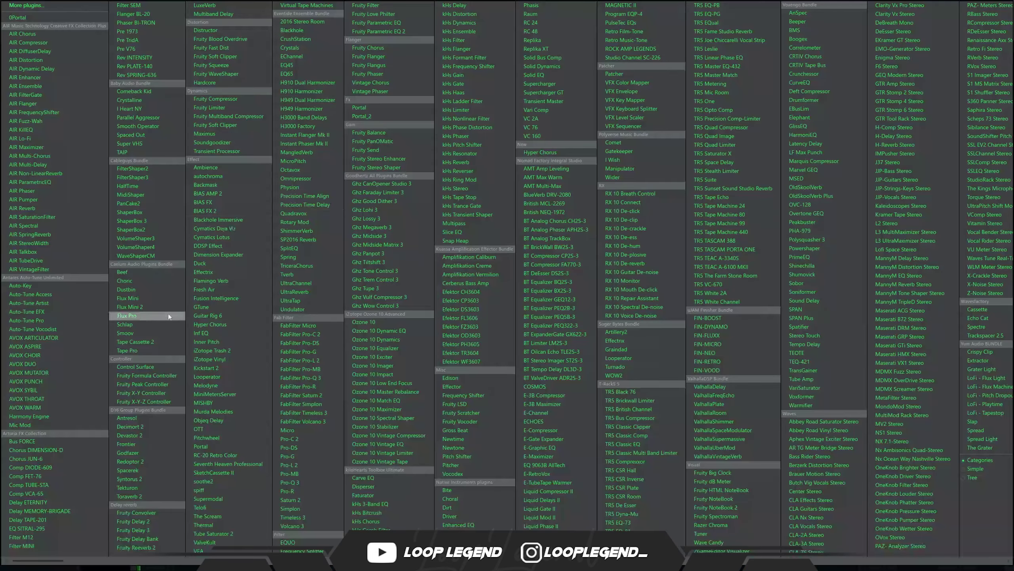
Load HalfTime on the Pattern 3 mixer track and check the track's effects in the mixer
left_click(137, 187)
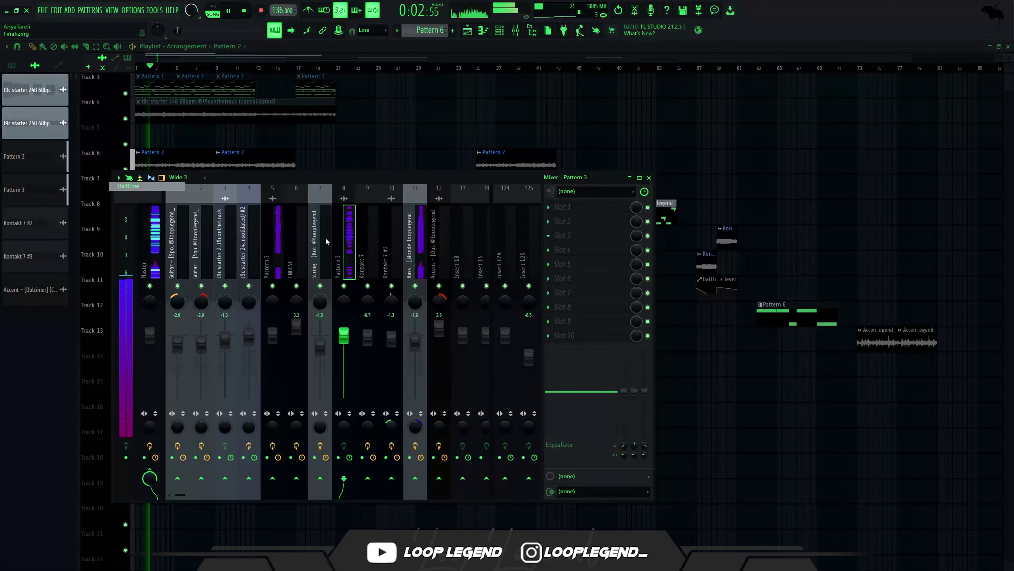
left_click(351, 293)
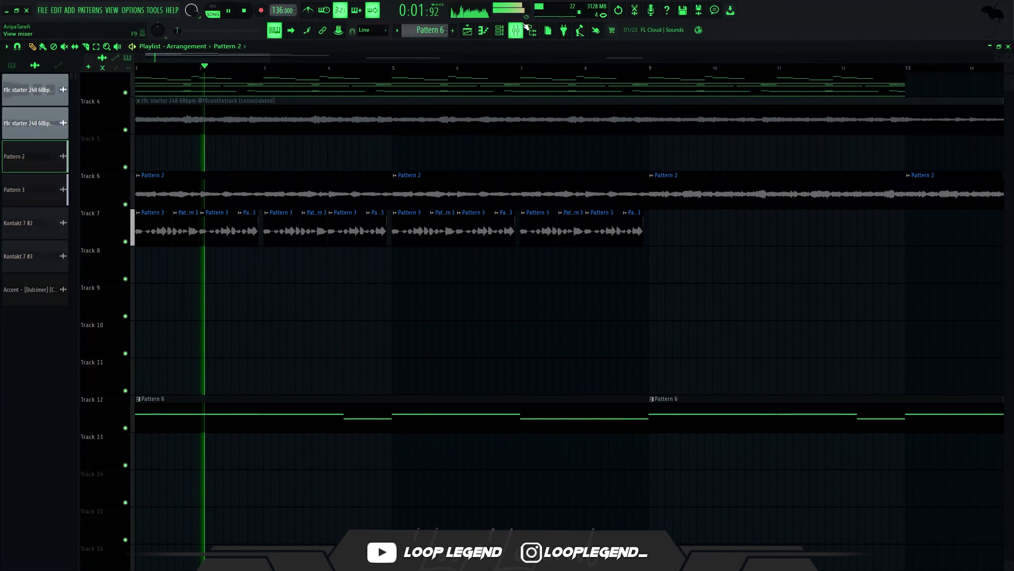
left_click(520, 26)
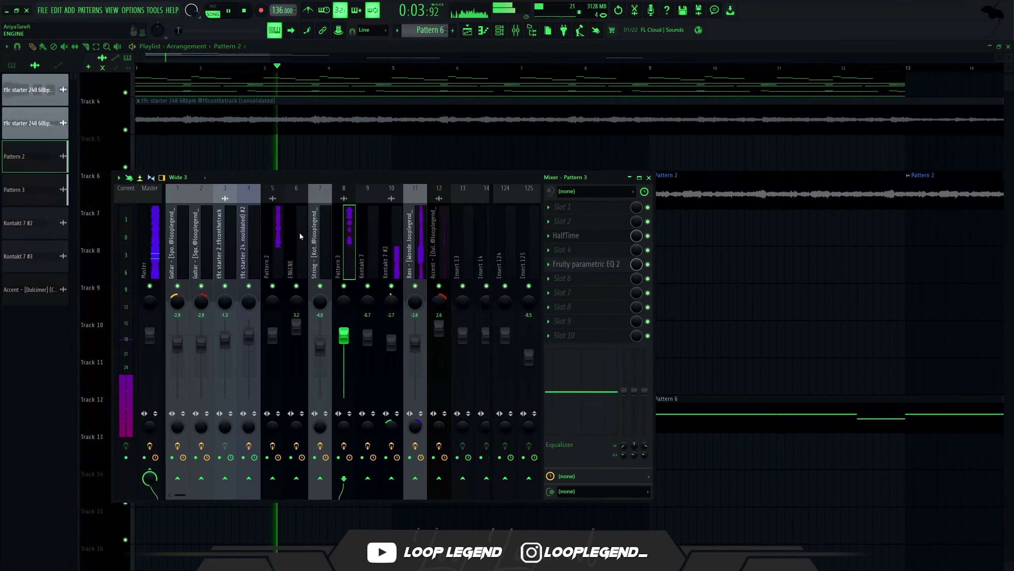
key("F9")
Reset the Pattern 3 audio clip's channel pitch and create an automation clip for that pitch
double_click(311, 223)
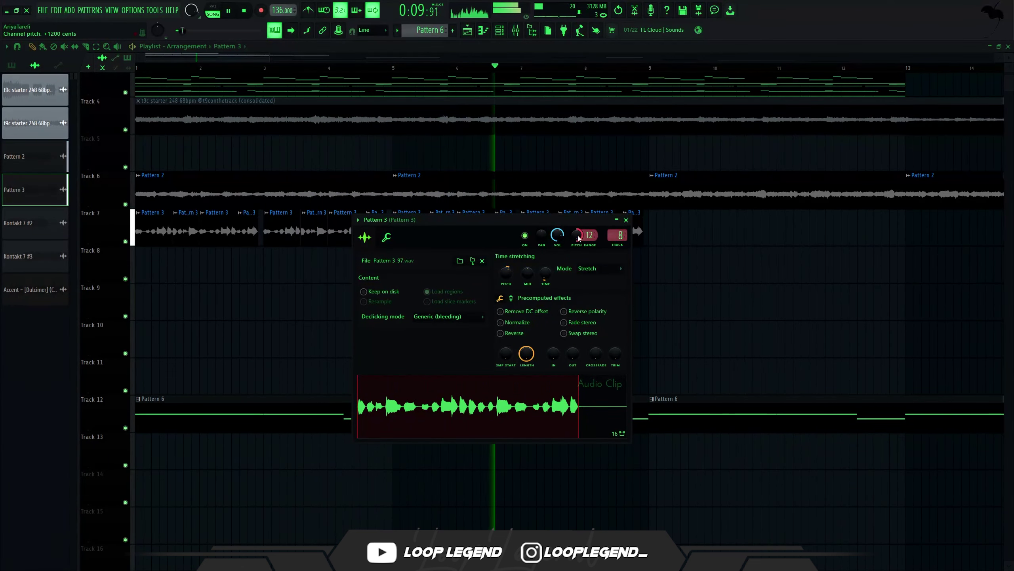
right_click(578, 238)
left_click(591, 240)
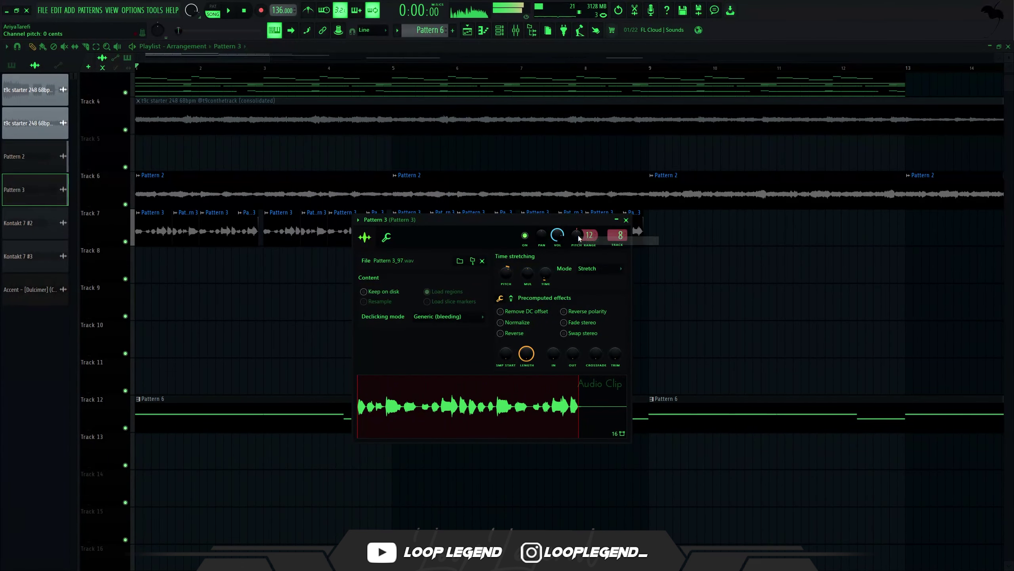
right_click(578, 238)
left_click(603, 303)
key("space")
key("Escape")
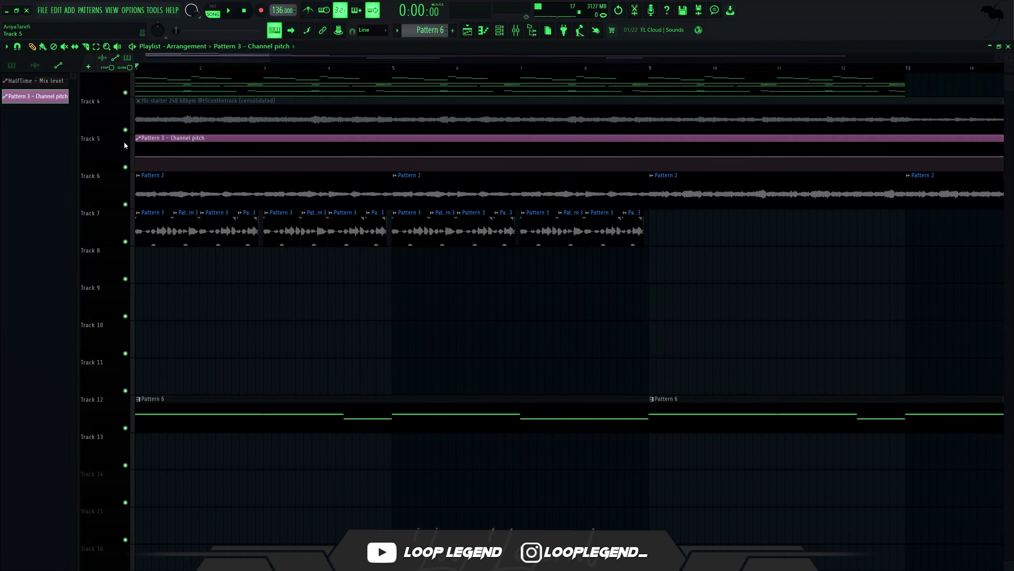
Move the Pattern 3 channel pitch automation down to Track 7 and make its level jump to 100% at bar 5
scroll(124, 152, "down", 2)
key("space")
scroll(286, 235, "up", 3)
scroll(447, 222, "up", 1)
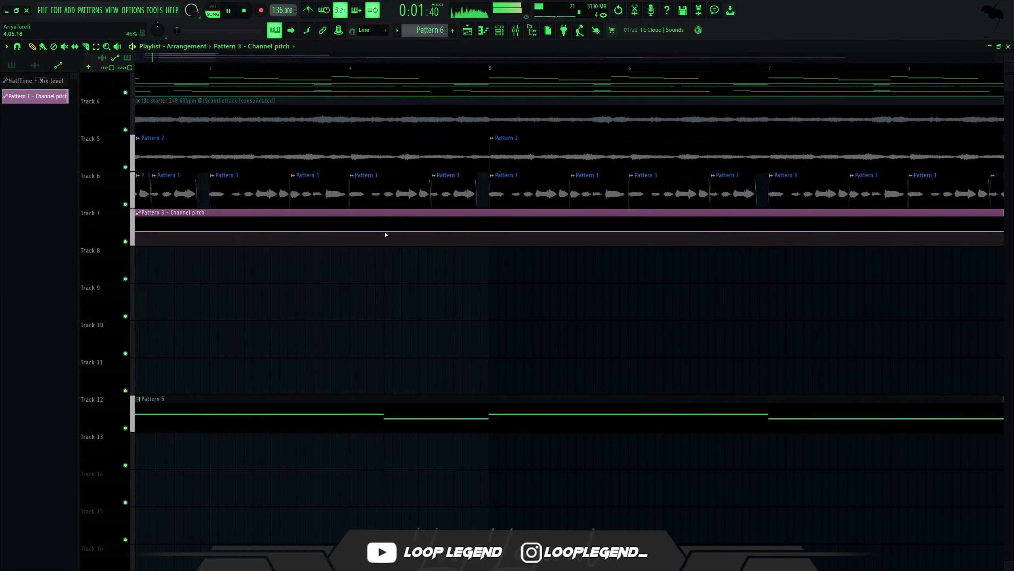
right_click(490, 234)
left_click(519, 388)
scroll(490, 234, "down", 3)
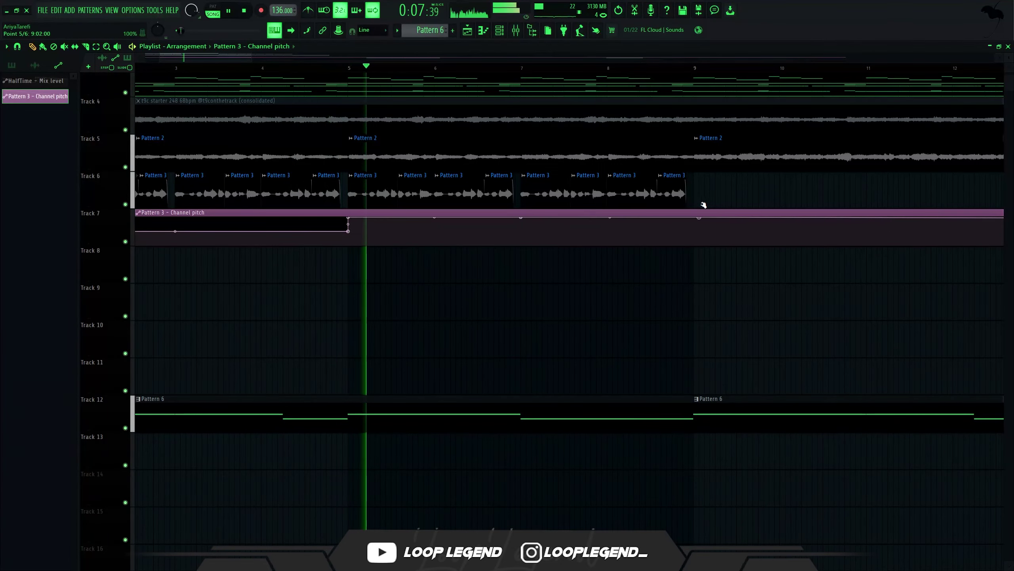
Delete the pitch automation's far end point, trim the clip to end at bar 9, and open its color selector
scroll(641, 236, "down", 6)
scroll(831, 233, "down", 2)
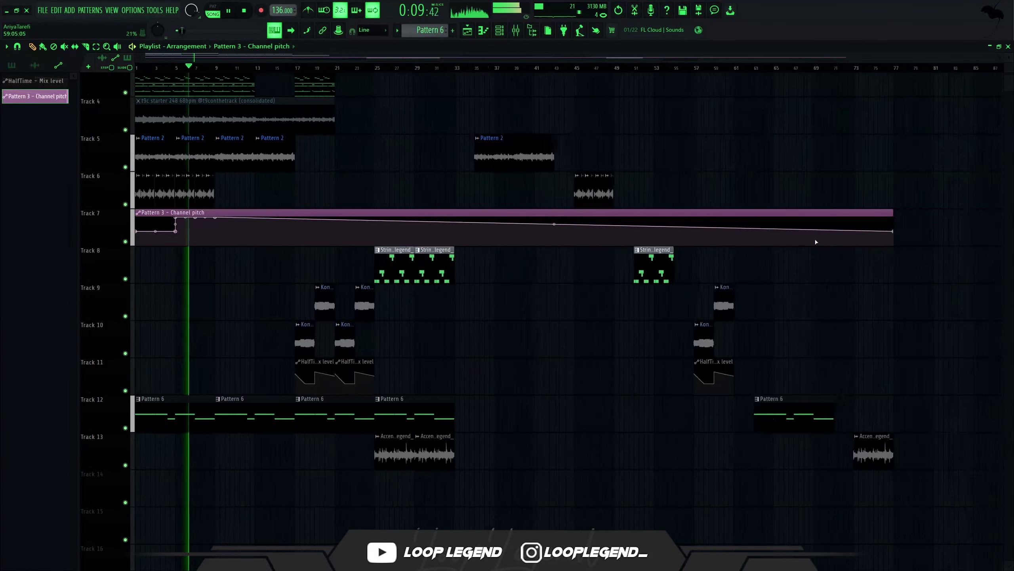
right_click(852, 231)
left_click(878, 244)
scroll(266, 209, "up", 4)
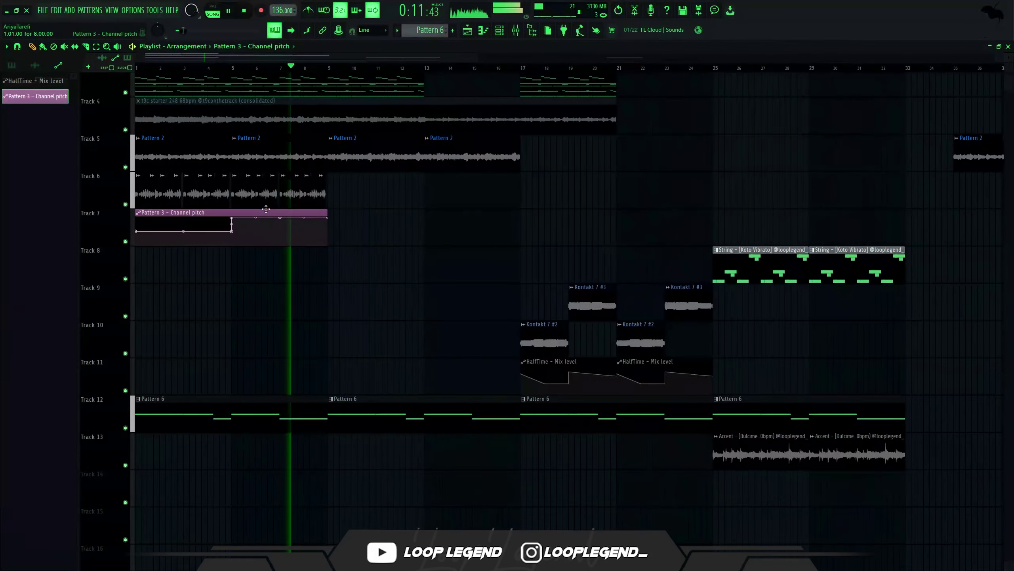
key("F2")
left_click(261, 201)
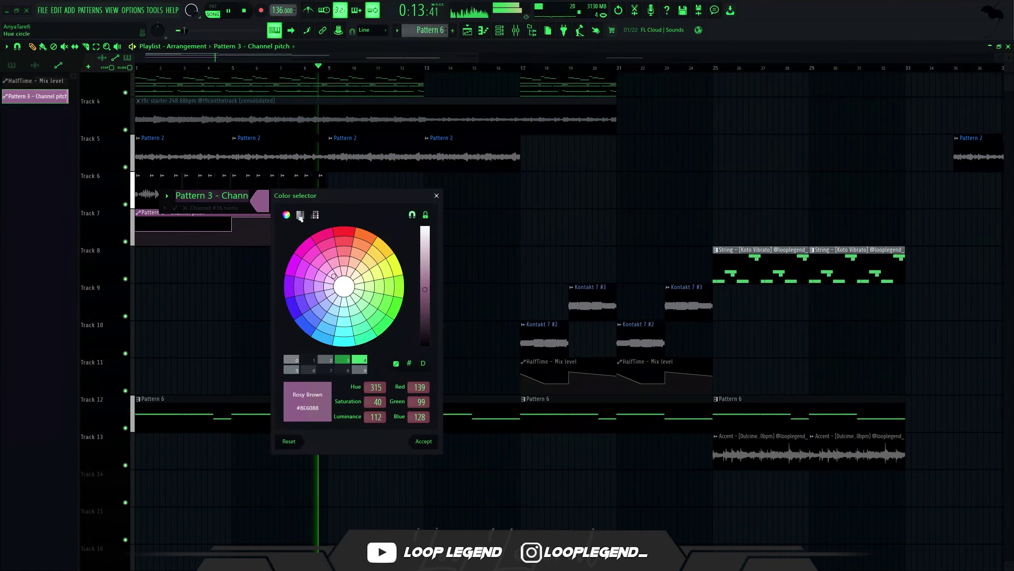
key("Escape")
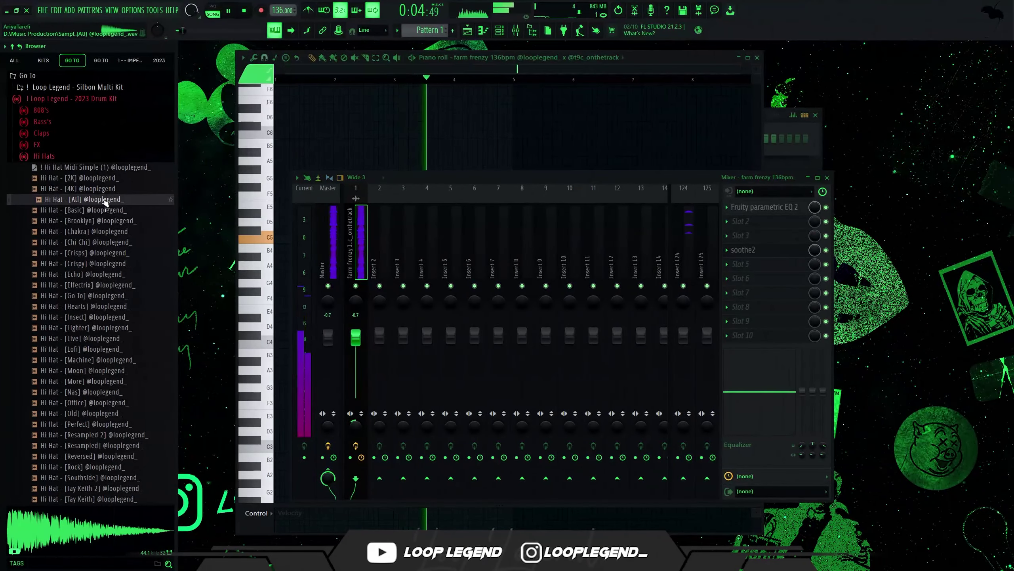
Audition the 2023 Drum Kit hi-hats and open the Go To hi-hat in a new channel
left_click(99, 254)
left_click(99, 265)
left_click(101, 285)
left_click(96, 296)
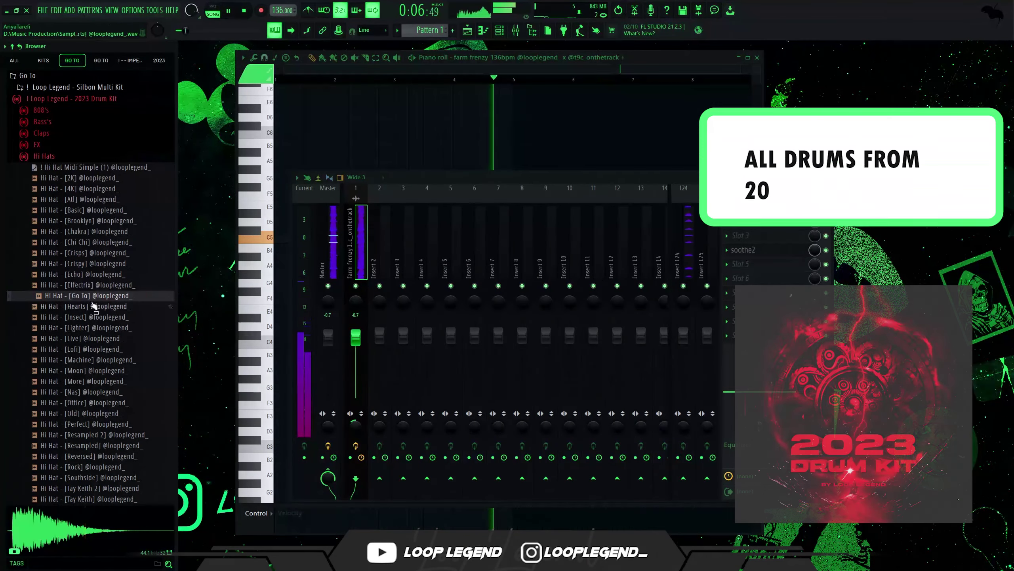
left_click(92, 305)
left_click(96, 298)
right_click(95, 295)
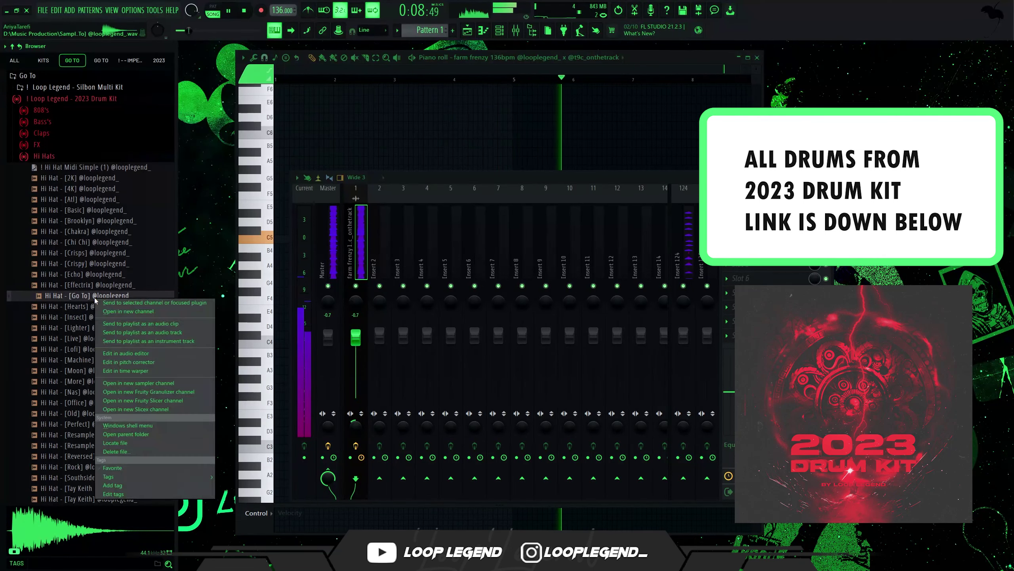
left_click(112, 311)
Load the Hi Hat Midi Simple (1) file into the Go To hi-hat channel
right_click(96, 176)
right_click(97, 161)
right_click(54, 170)
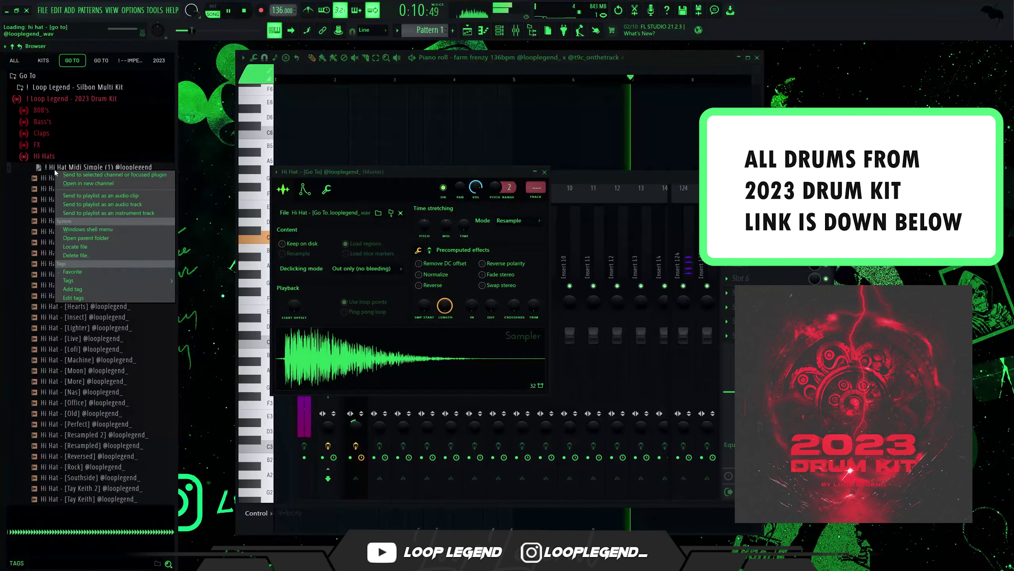
left_click(68, 176)
Audition the 2023 Drum Kit claps, open the Street clap in a new channel, and load the Clap Midi 8 Bar file into it
left_click(46, 135)
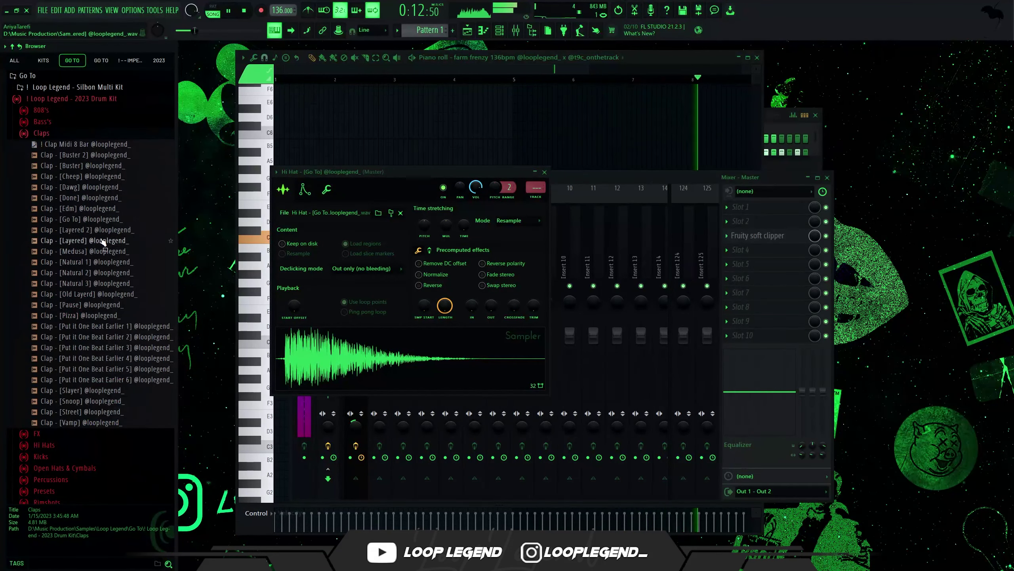
left_click(103, 241)
left_click(65, 411)
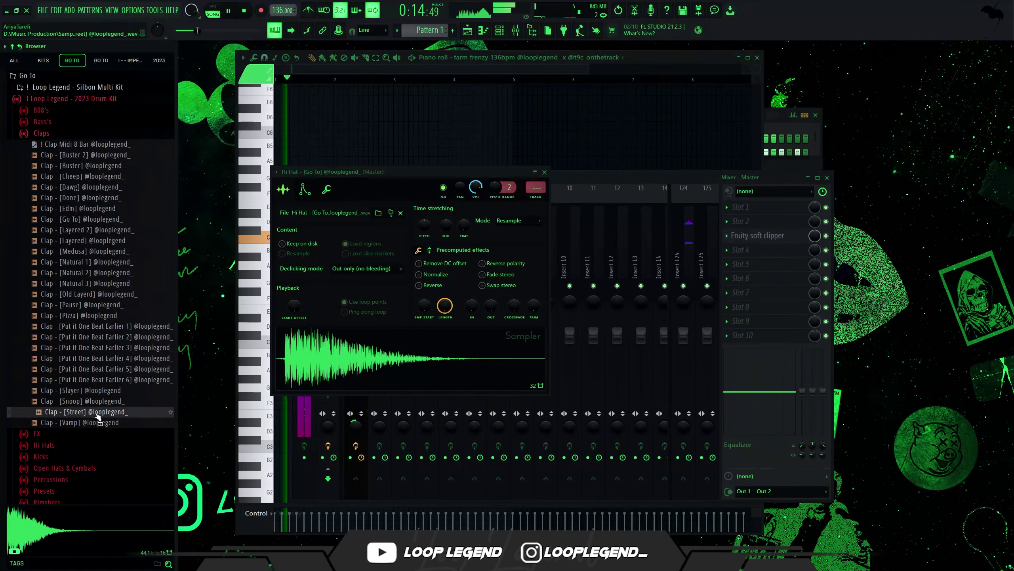
right_click(95, 411)
left_click(110, 376)
right_click(98, 142)
left_click(112, 149)
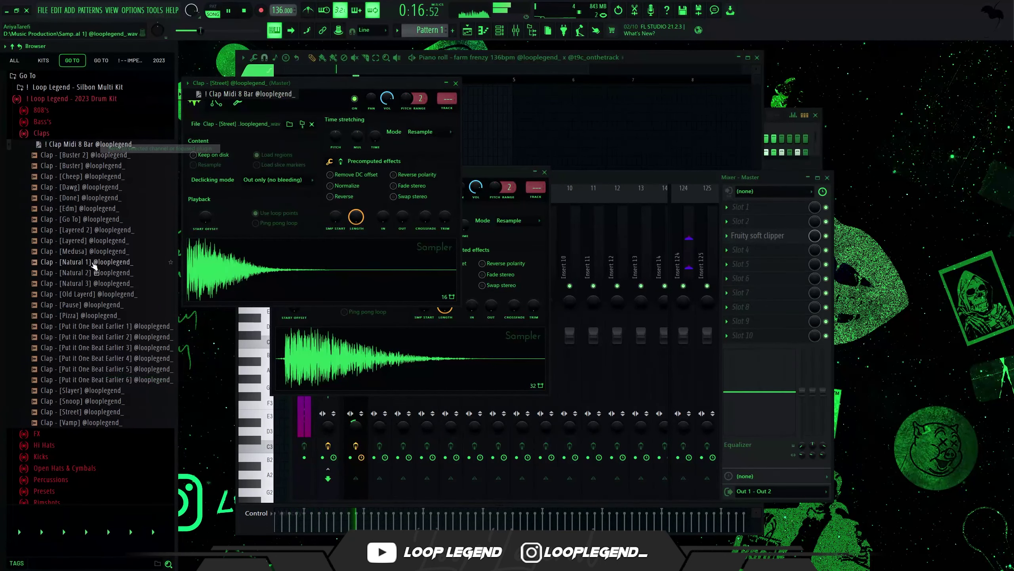
Open the Suprise snare from the kit in a new channel and give it the same step pattern as the Street clap
scroll(92, 268, "down", 5)
left_click(88, 320)
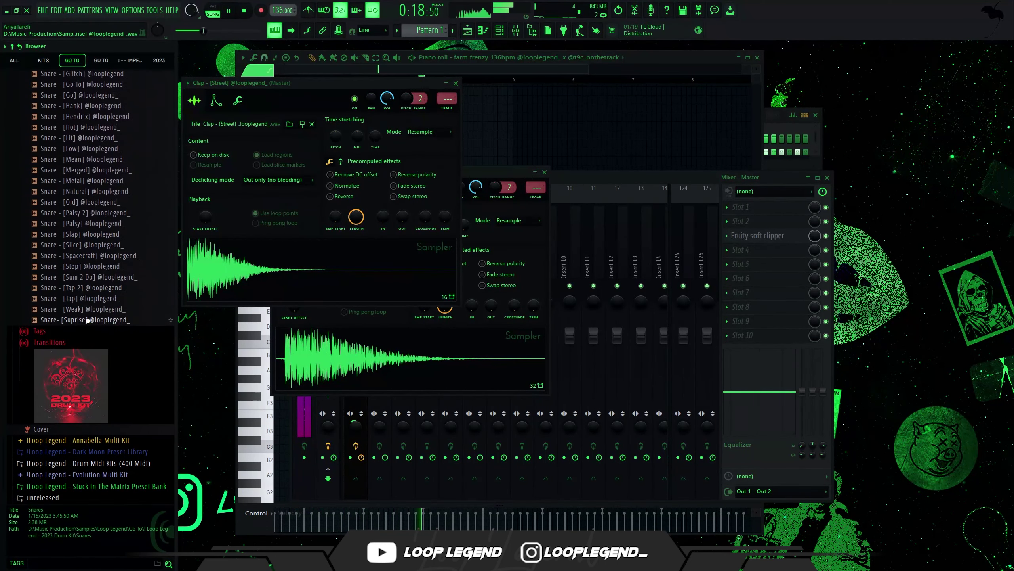
left_click(87, 319)
right_click(87, 319)
left_click(119, 333)
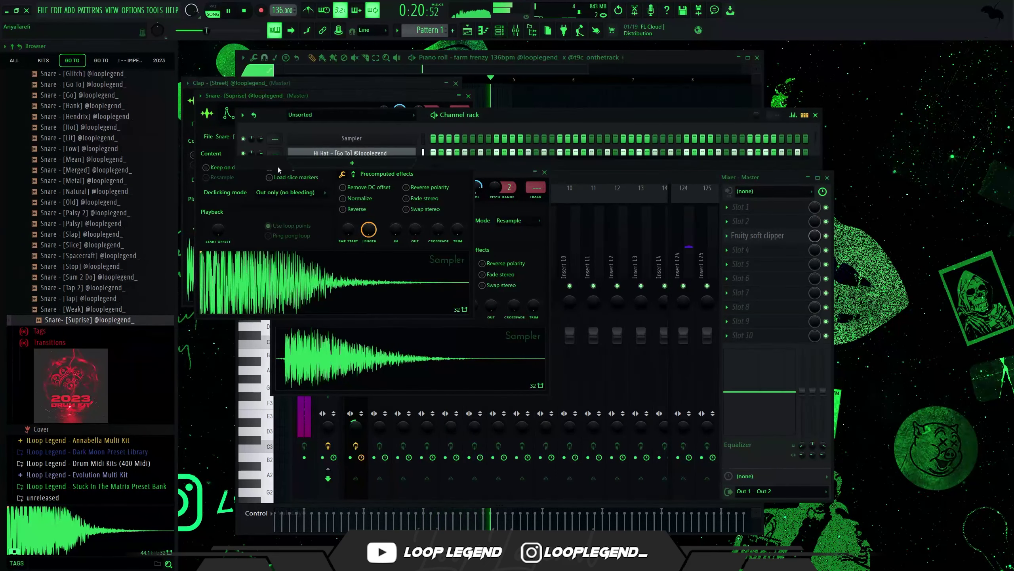
left_click(249, 169)
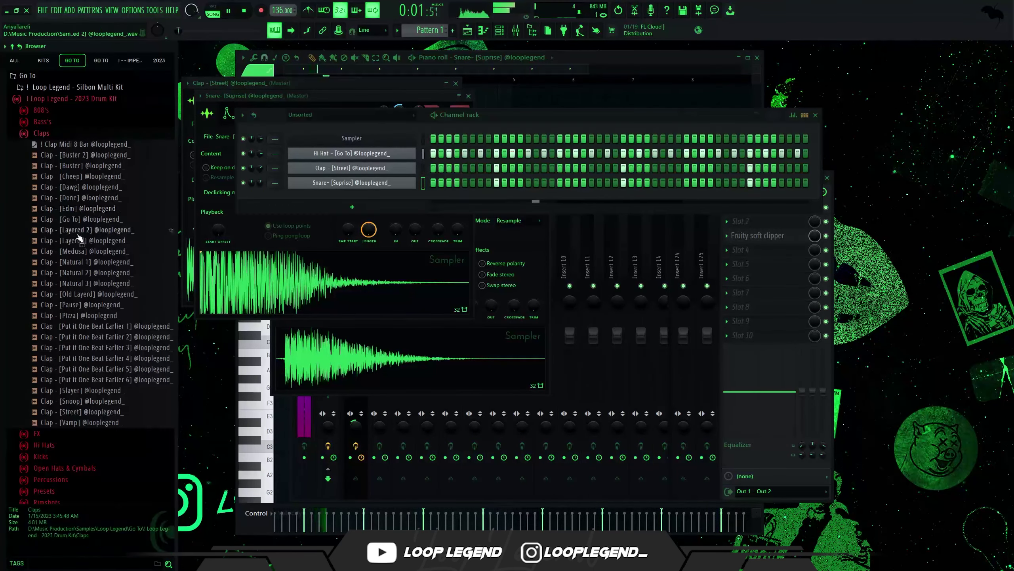
Add the Layered 2 clap as a channel and bus the clap and snare mixer tracks through Insert 5 at -4.4 dB
left_click_drag(92, 230, 317, 205)
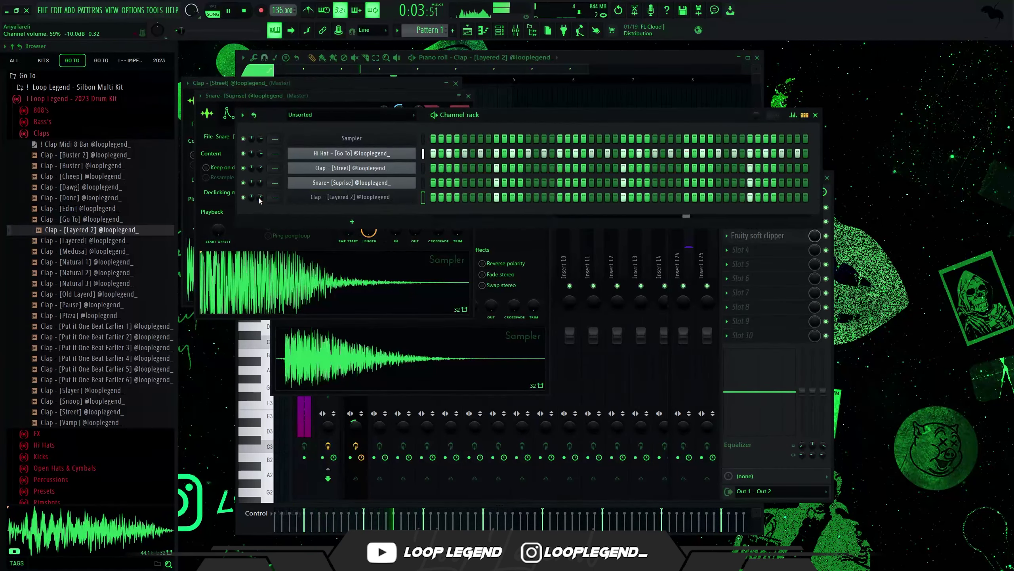
key("ctrl+l")
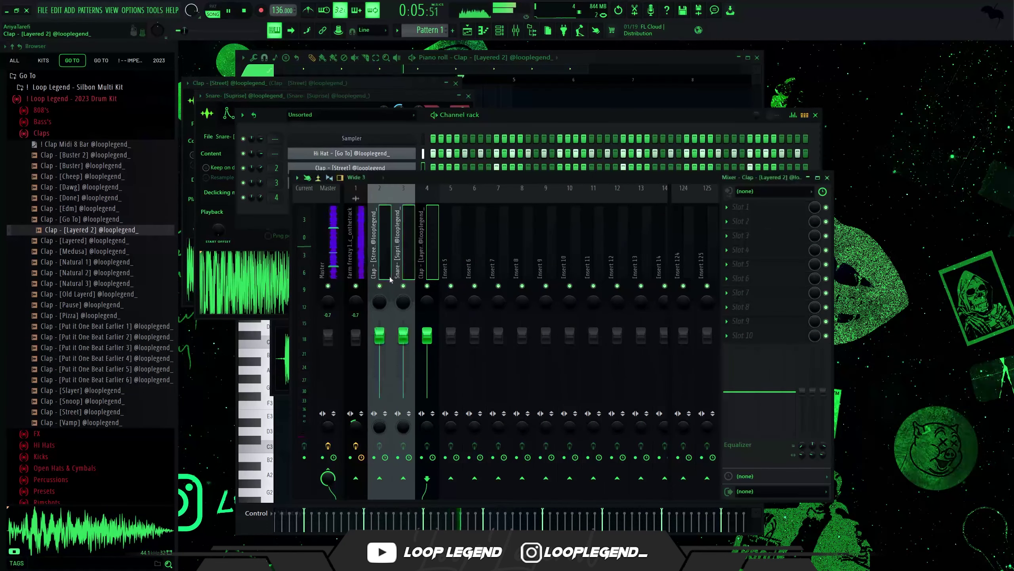
right_click(458, 478)
left_click_drag(451, 336, 453, 346)
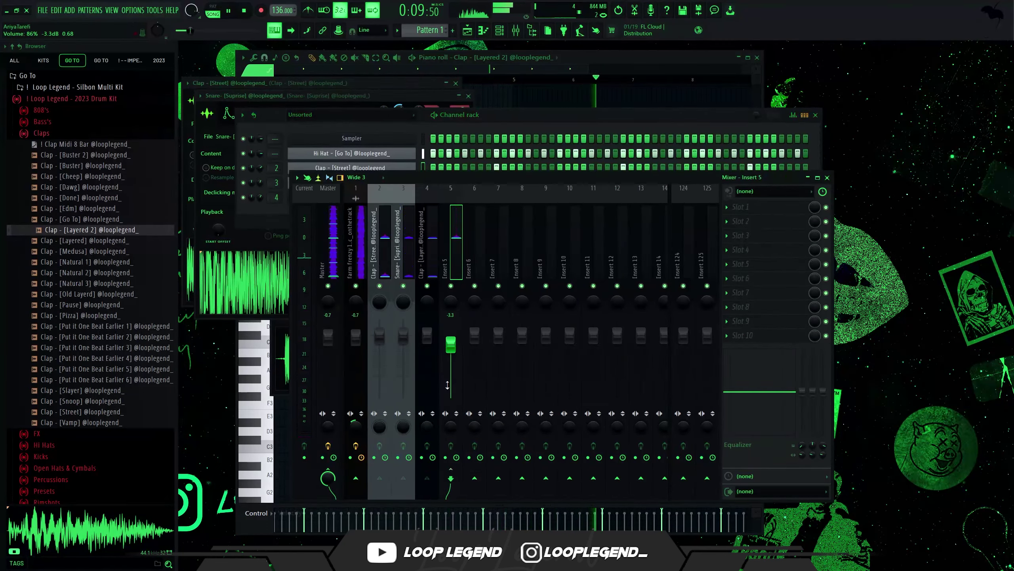
Open the Go To 3 808 from the drum kit in a new channel
scroll(452, 383, "down", 1)
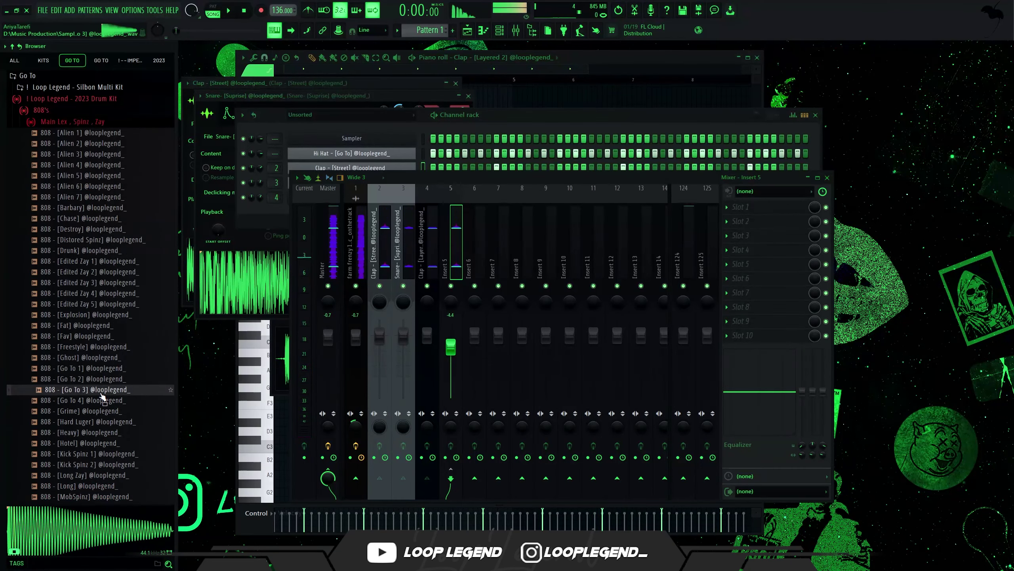
right_click(99, 389)
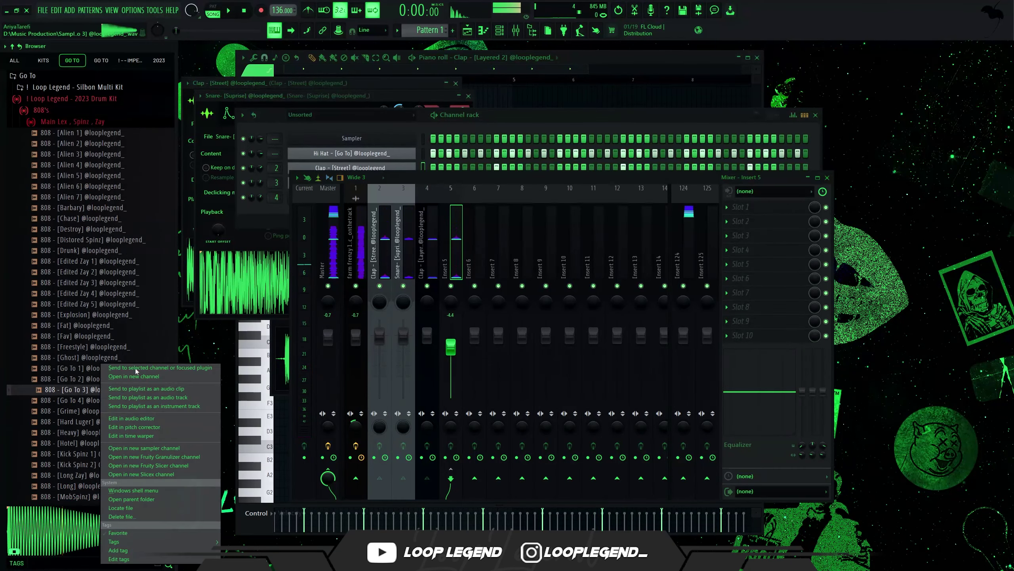
left_click(119, 376)
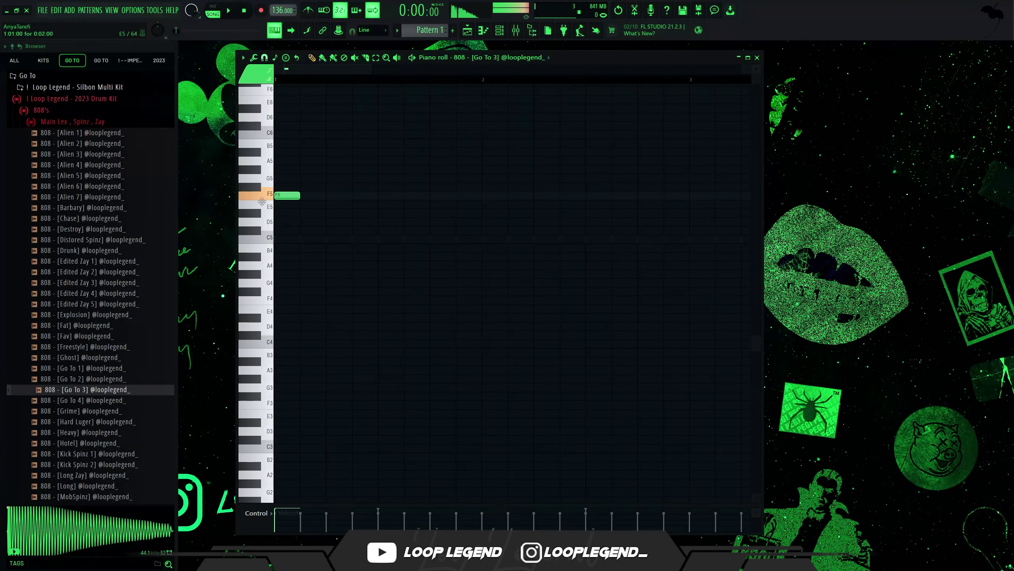
Place F5 808 notes at step 15 of bar 1 and step 7 of bar 2, leaving the start of bar 3 empty
left_click(459, 196)
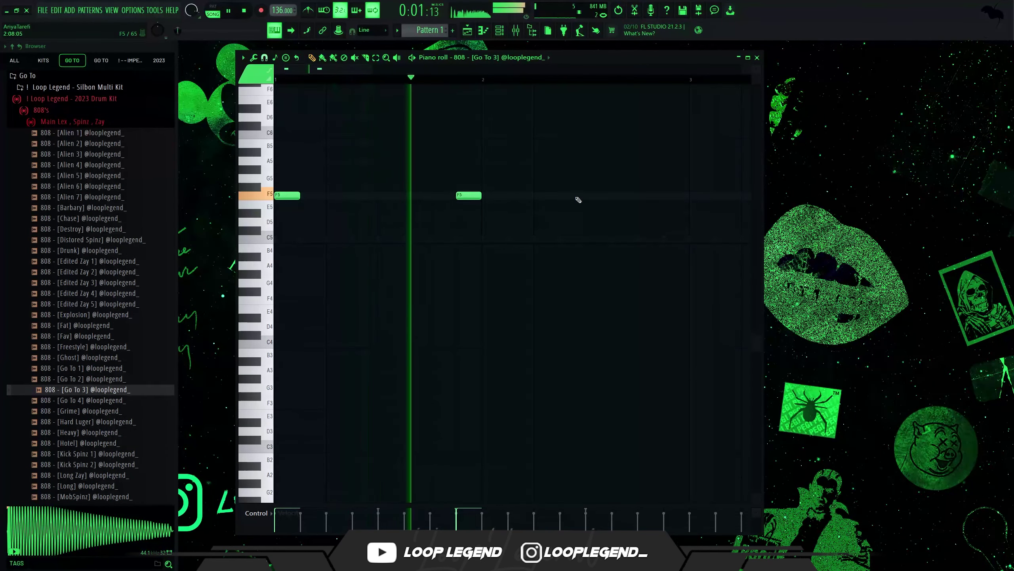
left_click(564, 195)
scroll(564, 195, "down", 1)
left_click(615, 196)
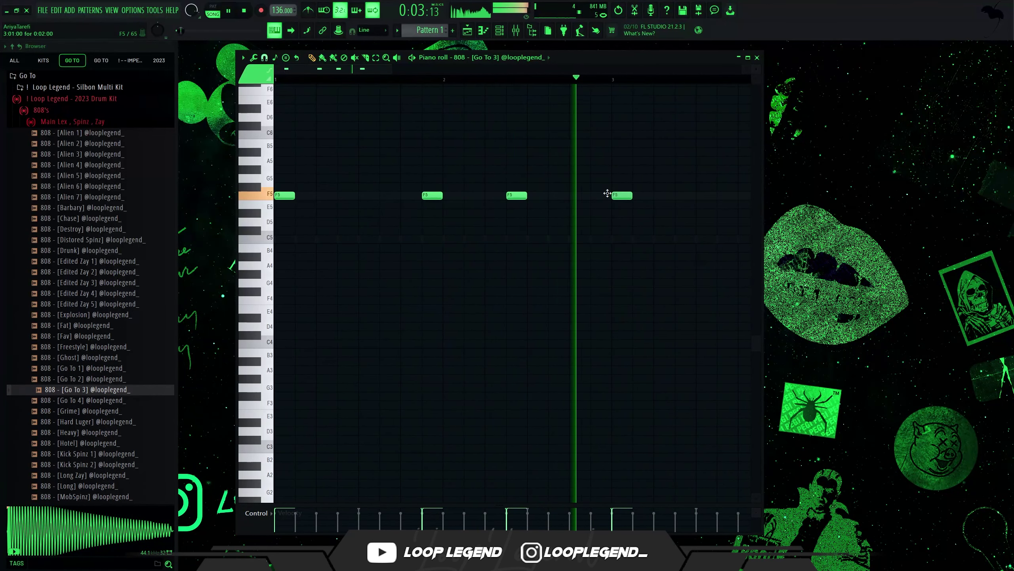
key("ctrl+l")
right_click(621, 195)
key("space")
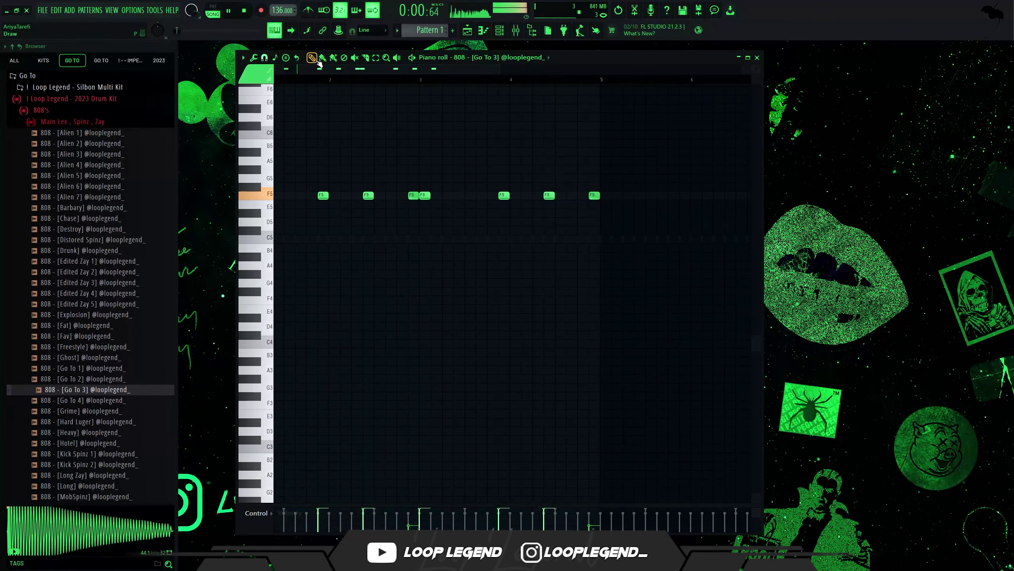
Add an extra F5 808 note at step 5 of bar 4, discarding the trial note at step 13 of bar 3
scroll(362, 143, "up", 2)
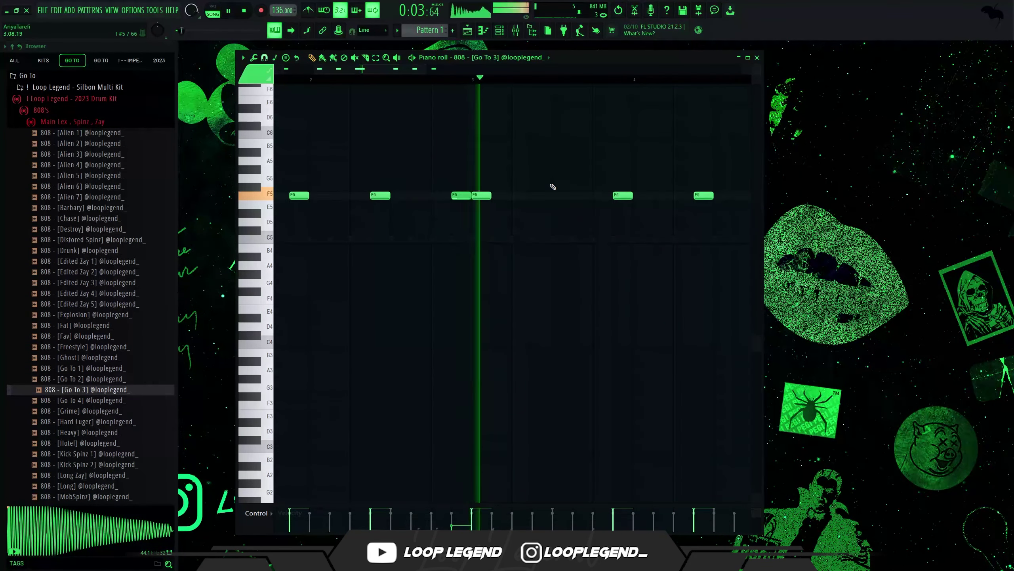
scroll(551, 185, "down", 2)
scroll(551, 184, "up", 1)
left_click(510, 195)
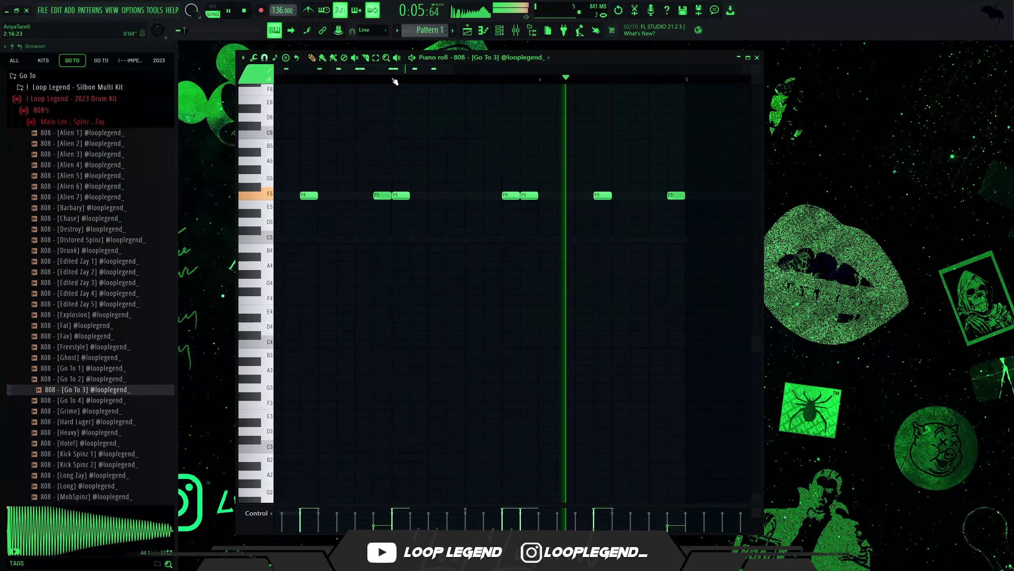
key("space")
right_click(512, 195)
left_click(563, 195)
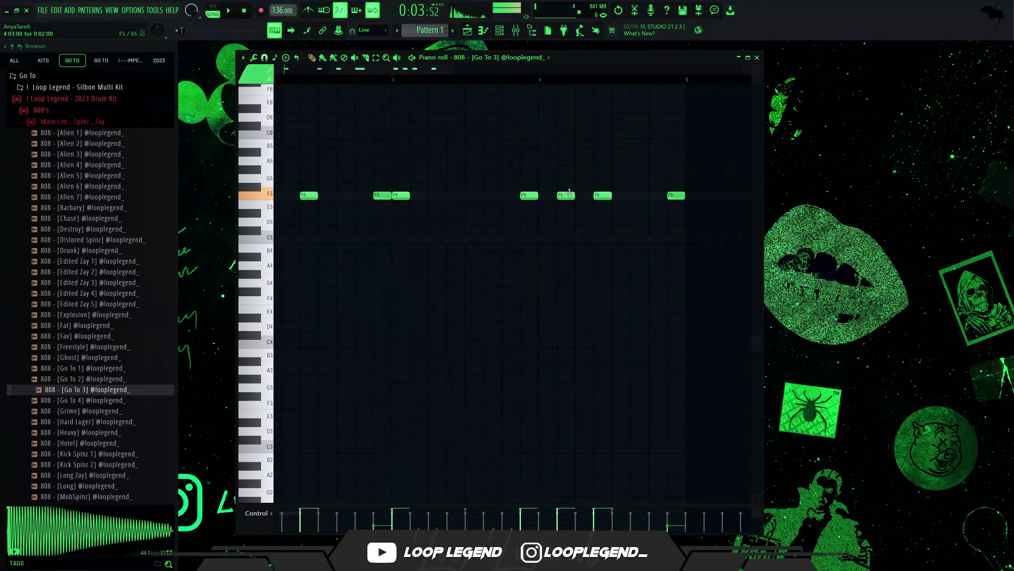
left_click_drag(567, 195, 584, 193)
Transpose the three F5 808 notes in bar 4 down to C#5
left_click_drag(611, 234, 577, 140)
key("space")
left_click_drag(699, 180, 584, 227)
key("Down")
key("Down")
key("space")
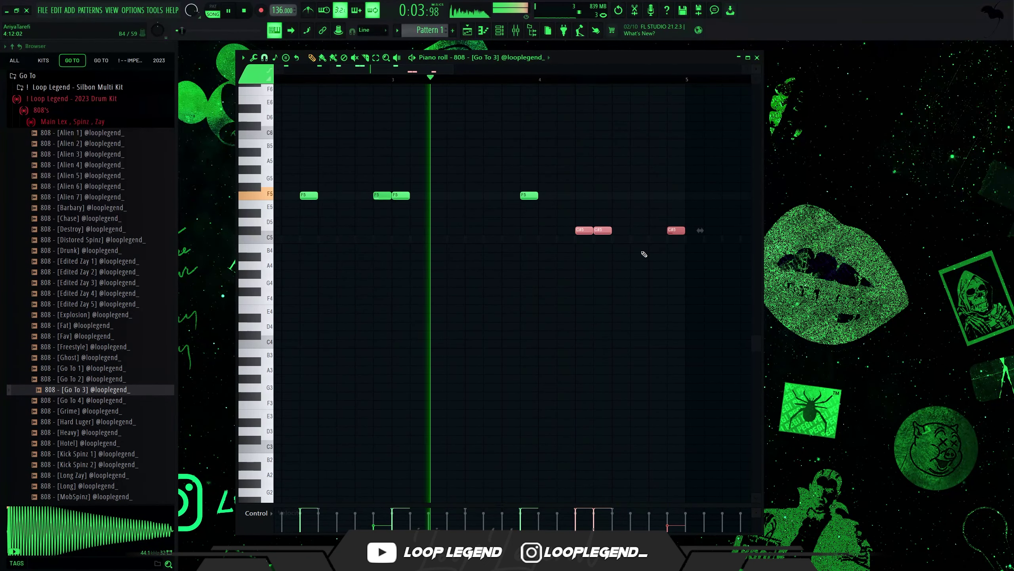
Add C#5 808 notes at steps 11 and 13 of bar 4
left_click(640, 230)
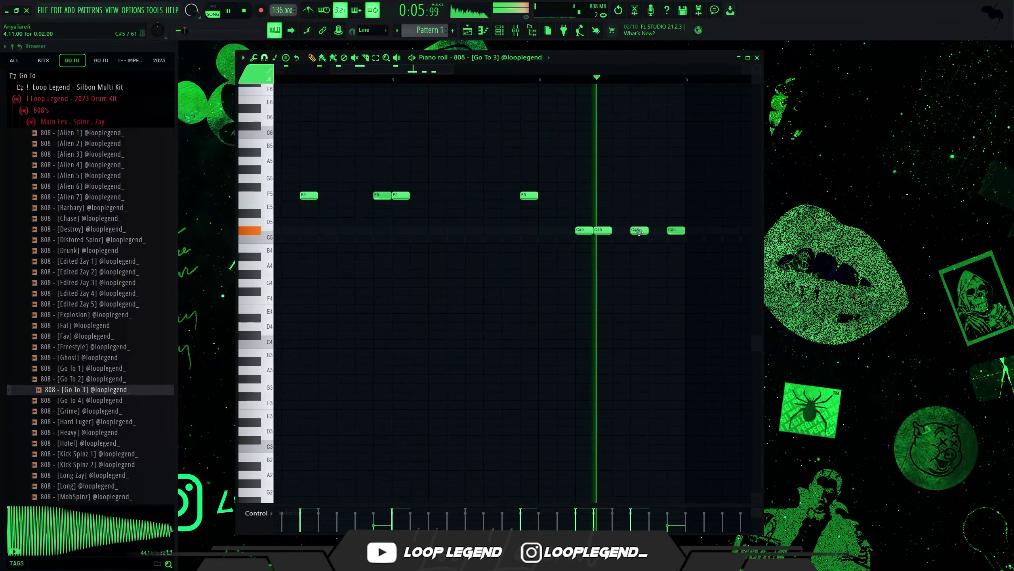
scroll(620, 234, "down", 2)
left_click(633, 231)
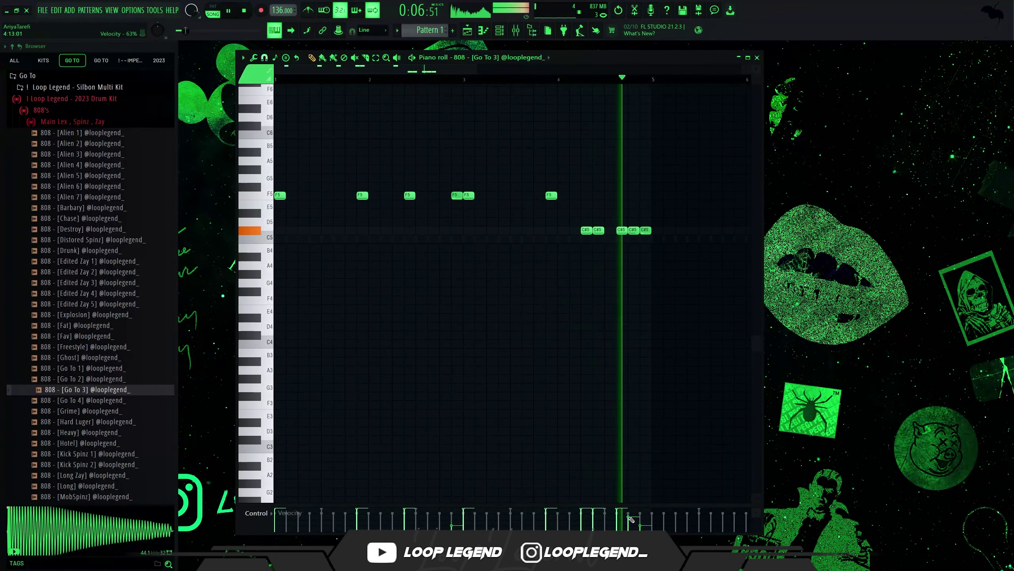
Set the piano roll snap to 1/3 step and duplicate the short F5 note from bar 6 up to the next 808 note
left_click(264, 58)
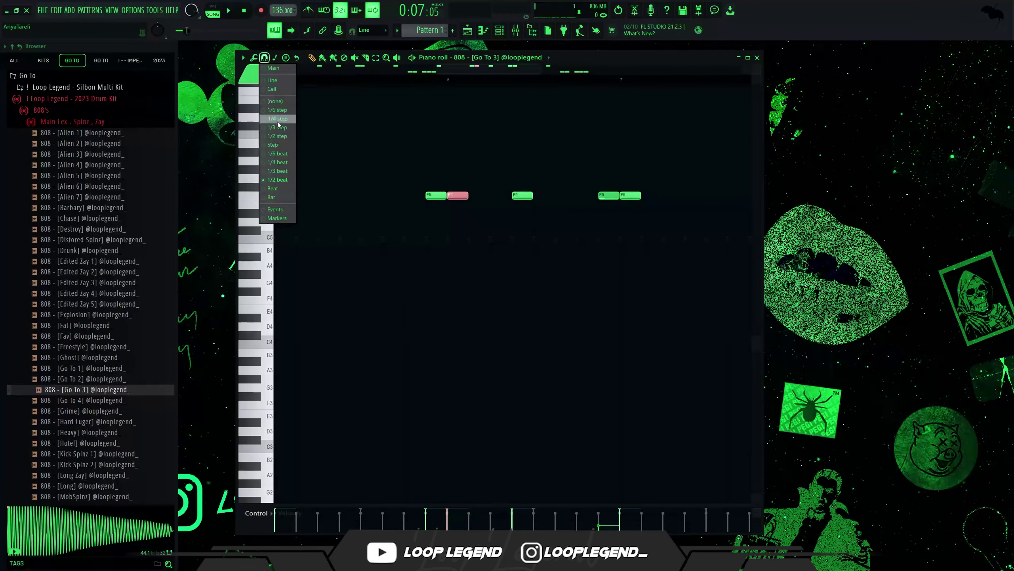
left_click(278, 126)
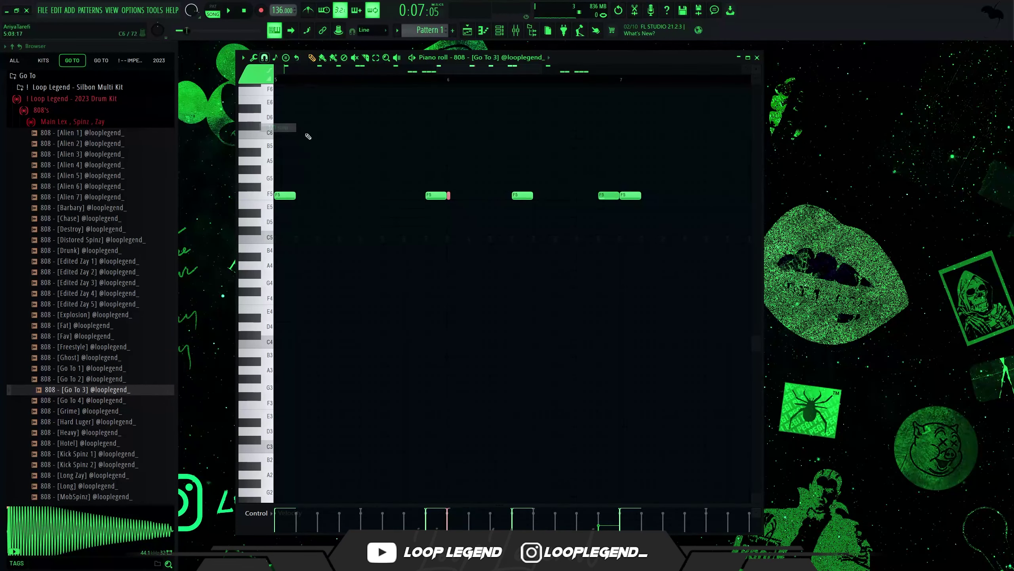
scroll(461, 205, "up", 3)
key("ctrl+b")
key("ctrl+b")
key("ctrl+b")
key("ctrl+b")
key("ctrl+b")
key("ctrl+b")
key("ctrl+b")
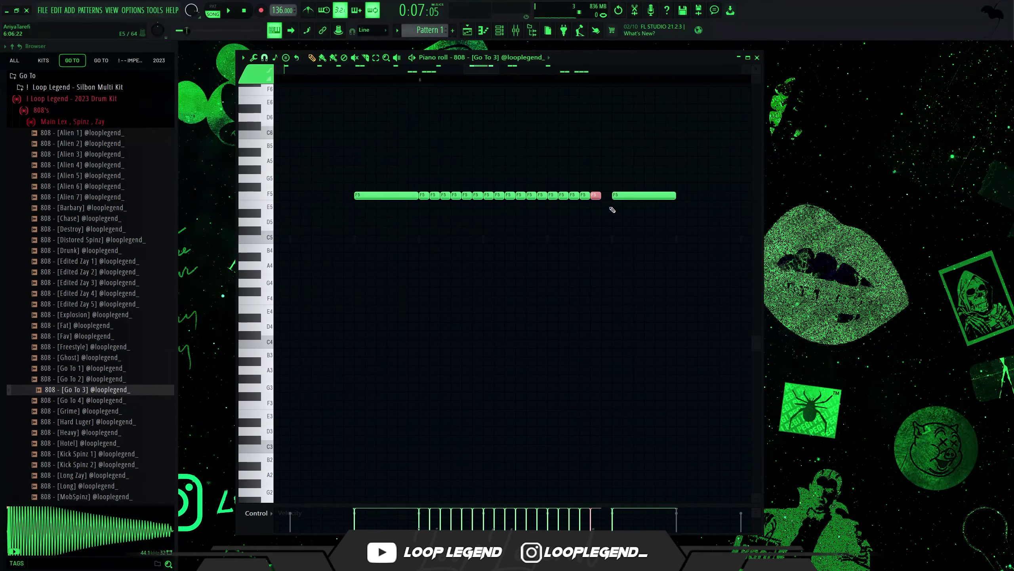
Move the bar 6 roll down an octave to F4 and add matching slide notes on F5 above it
left_click_drag(440, 219, 417, 220)
key("ctrl+Down")
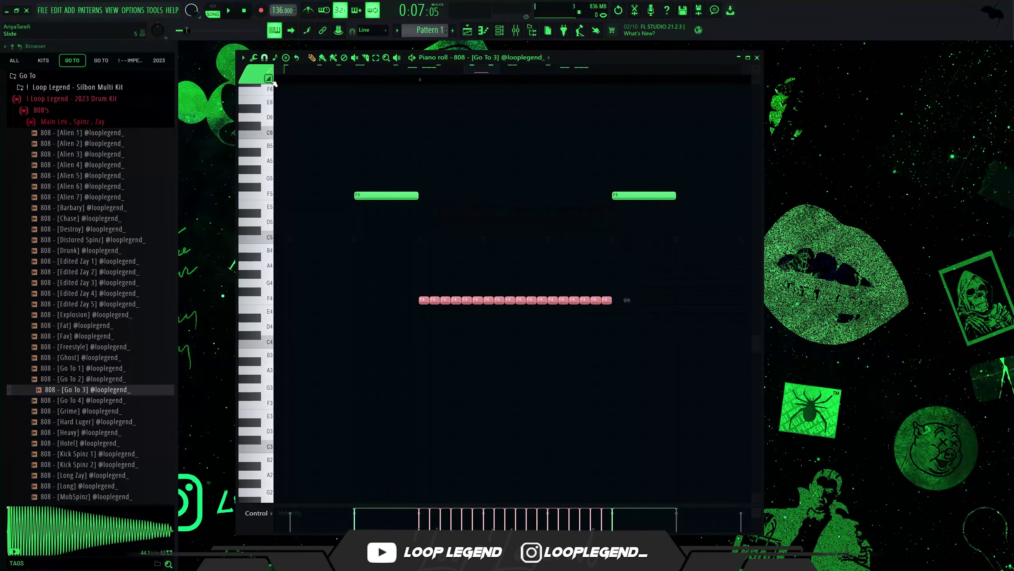
left_click(431, 195)
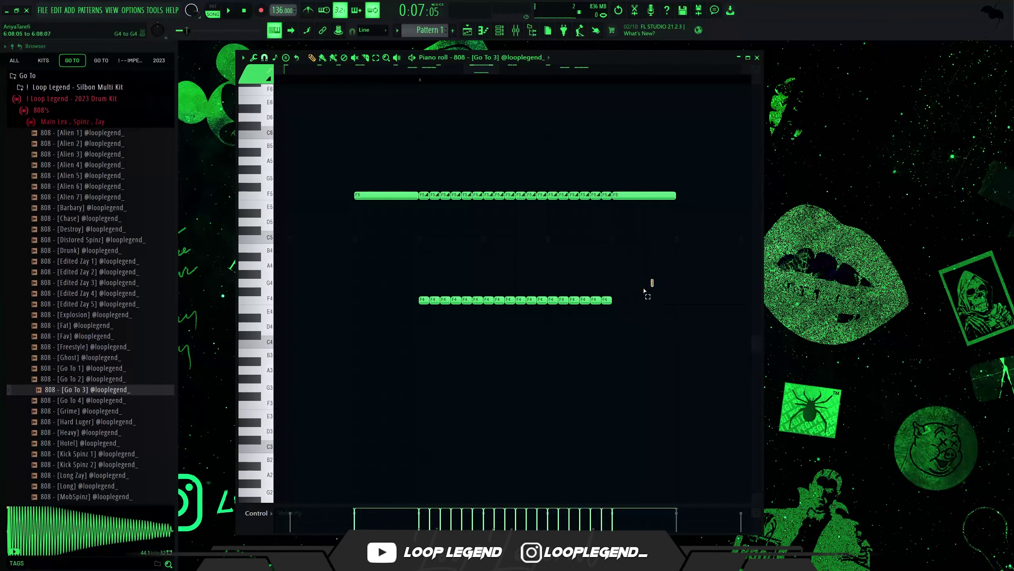
Give the bar 6 slide roll a rising velocity ramp and delete its first eight F4 and F5 note pairs
left_click_drag(644, 291, 268, 502)
left_click_drag(651, 310, 432, 334)
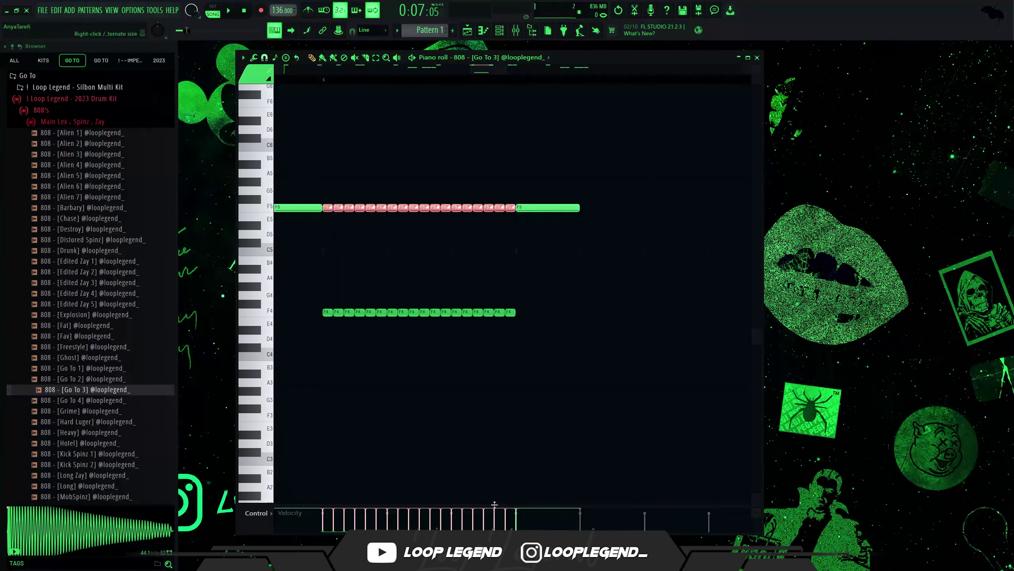
left_click_drag(494, 504, 495, 327)
left_click_drag(525, 356, 397, 455)
left_click_drag(569, 125, 494, 267)
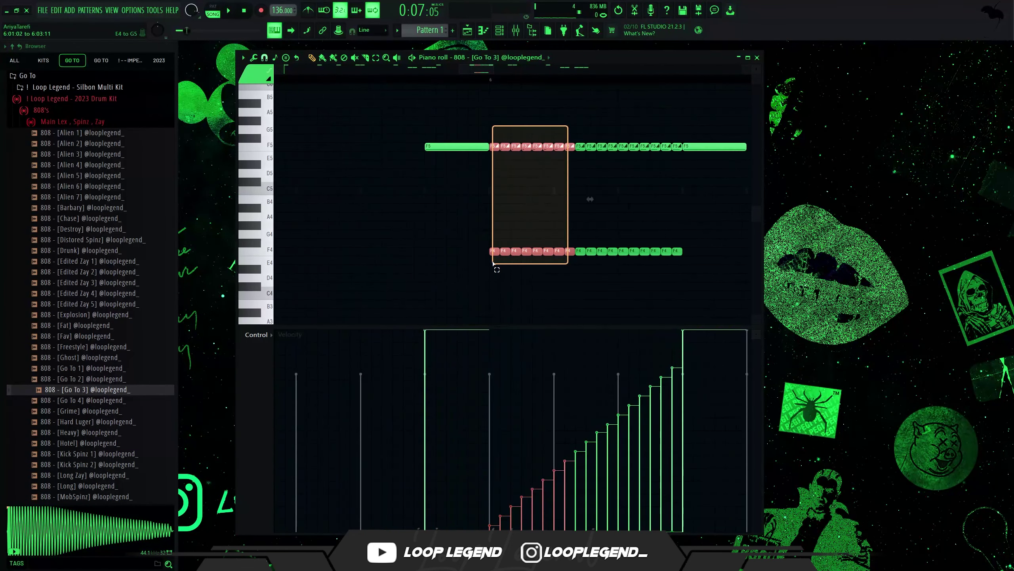
key("Delete")
Transpose the F5 808 notes at steps 1 and 15 of bar 7 down to C#5
mouse_move(642, 116)
left_mouse_down()
mouse_move(520, 158)
mouse_move(474, 159)
mouse_move(507, 164)
left_mouse_up()
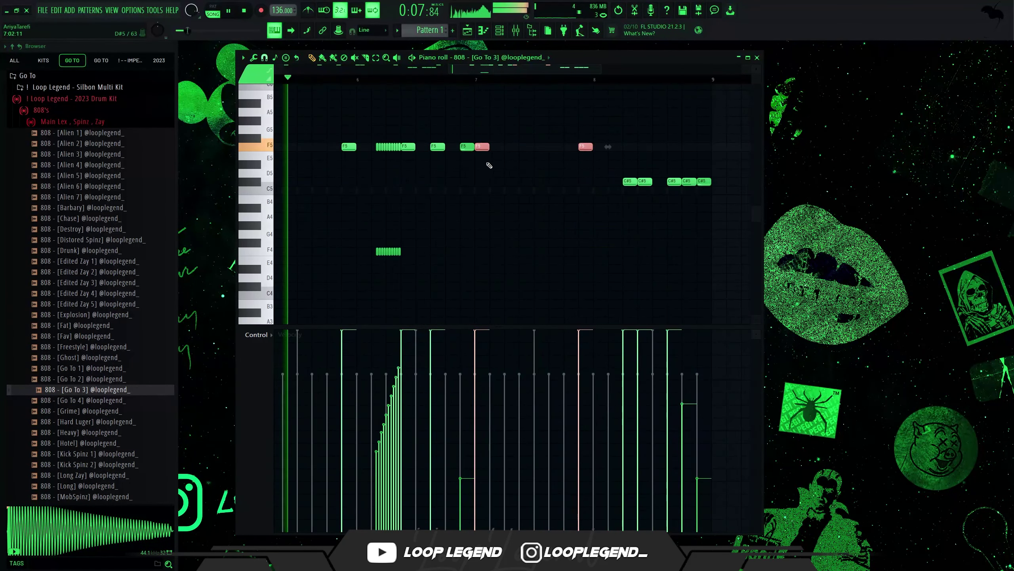
key("shift+Down")
key("shift+Down")
key("shift+Down")
key("shift+Down")
scroll(419, 104, "down", 3)
scroll(481, 210, "up", 4)
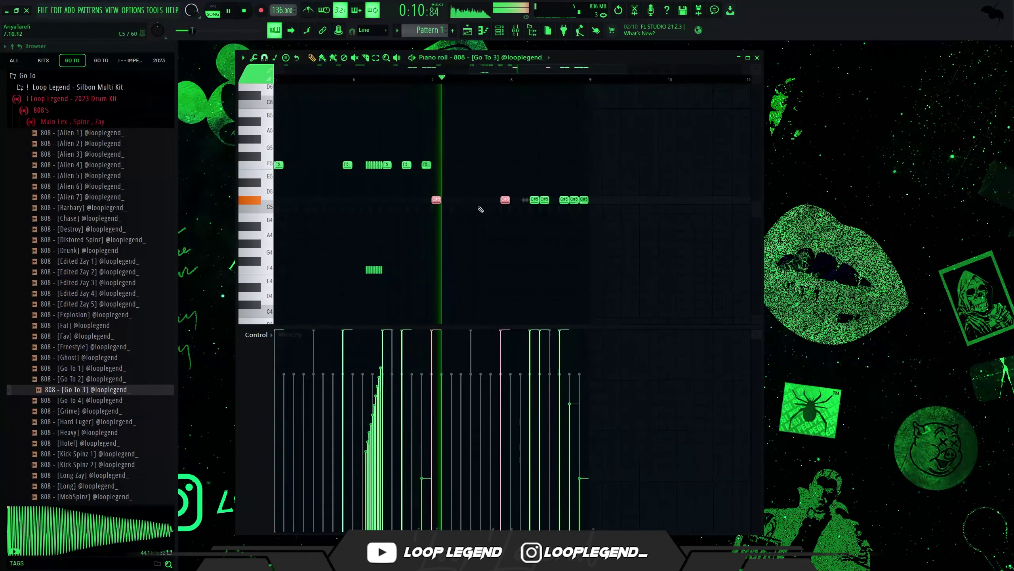
left_click(504, 199)
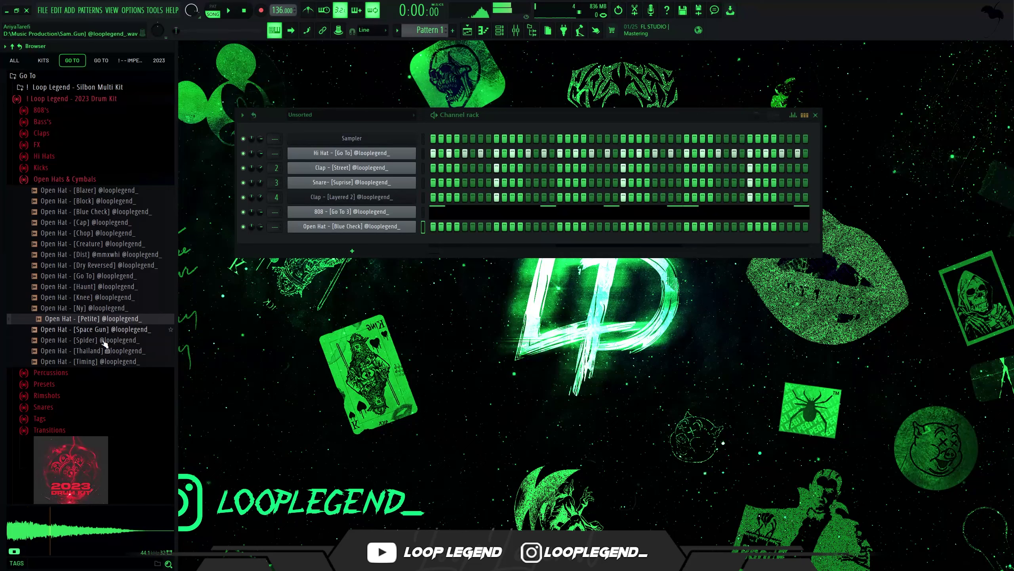
Audition the kit's open hats and replace the Blue Check sample in the selected channel with the Petite open hat
left_click(97, 365)
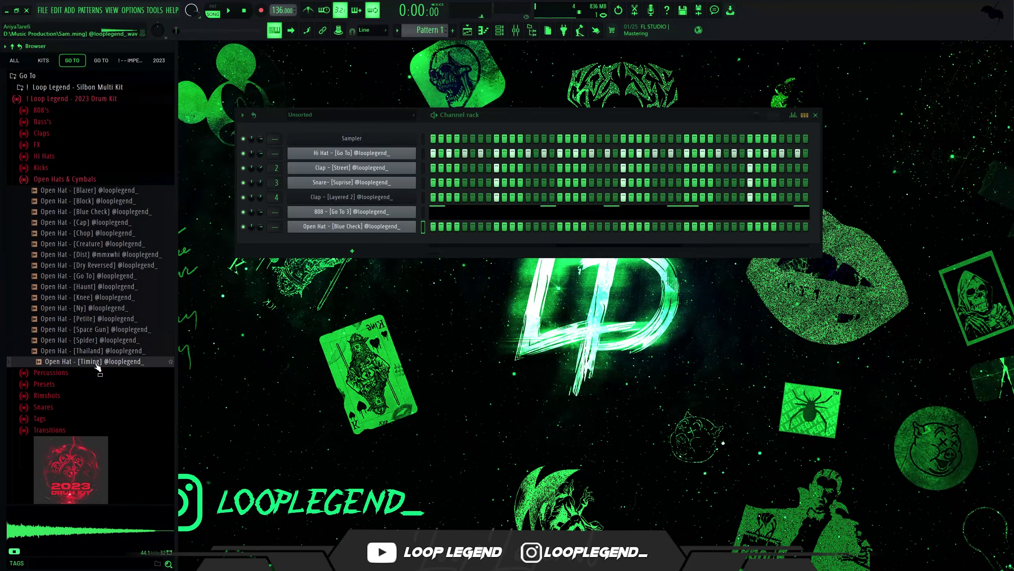
left_click(105, 319)
right_click(105, 319)
left_click(120, 325)
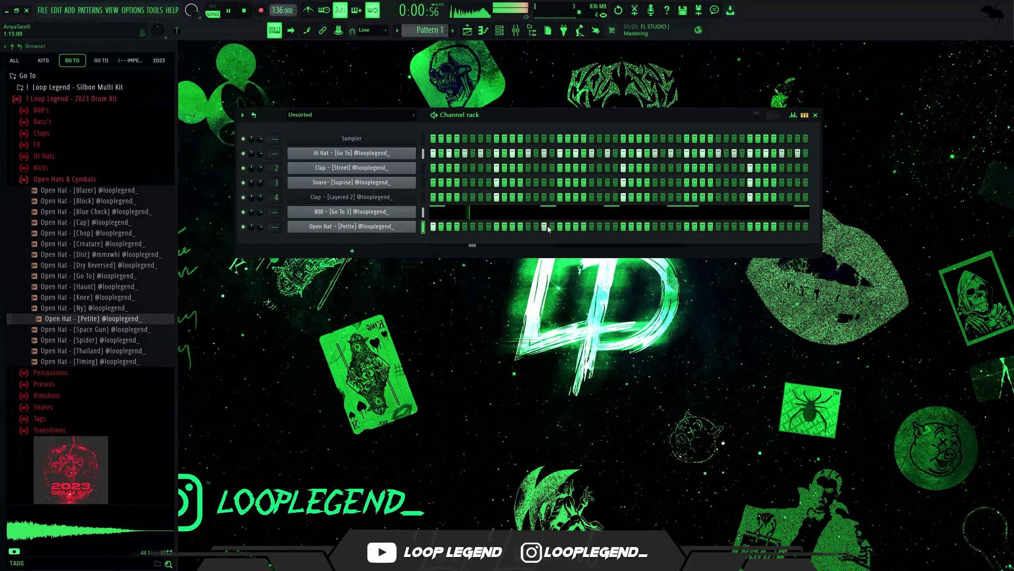
Place Petite open hat hits at steps 1 and 15 of bar 1 and lower the second hit to A#4
key("F7")
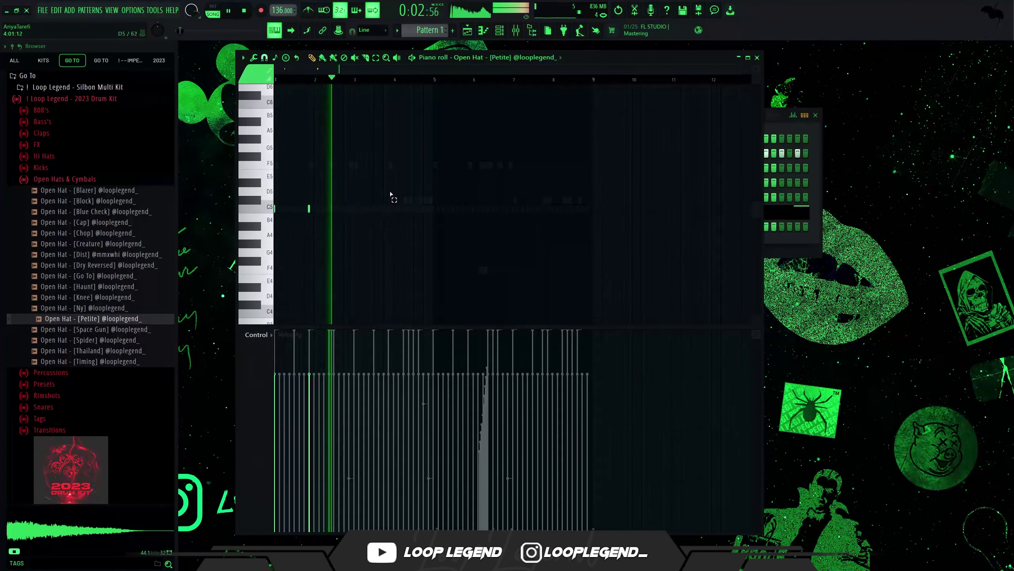
left_click_drag(391, 186, 290, 254)
key("Down")
key("Down")
key("Down")
key("shift+Up")
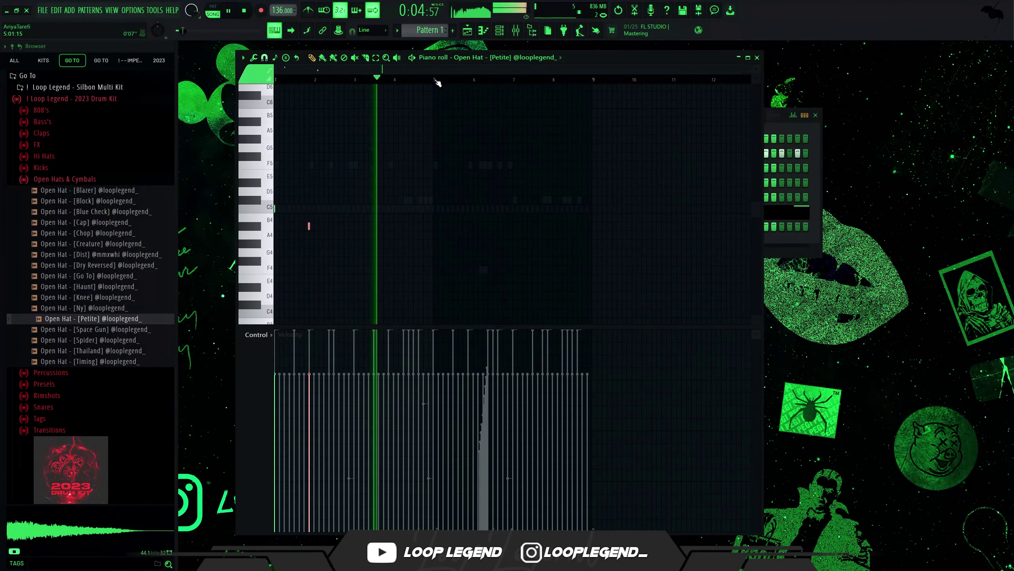
Select bars 1 to 4 of the Petite open hat pattern and duplicate them into bars 5 to 8
left_click_drag(434, 80, 165, 116)
key("ctrl+b")
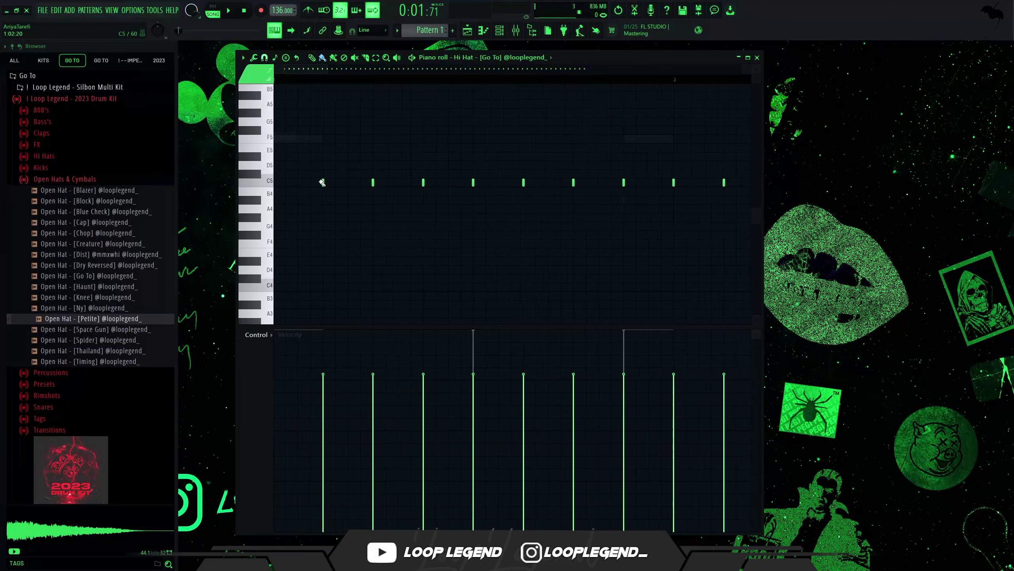
In the hi-hat piano roll, lower the bar 1 step 3 hit to G4 and replace the step 13 hit with a three-hit G#4 roll
scroll(321, 182, "up", 1)
left_click_drag(323, 183, 323, 224)
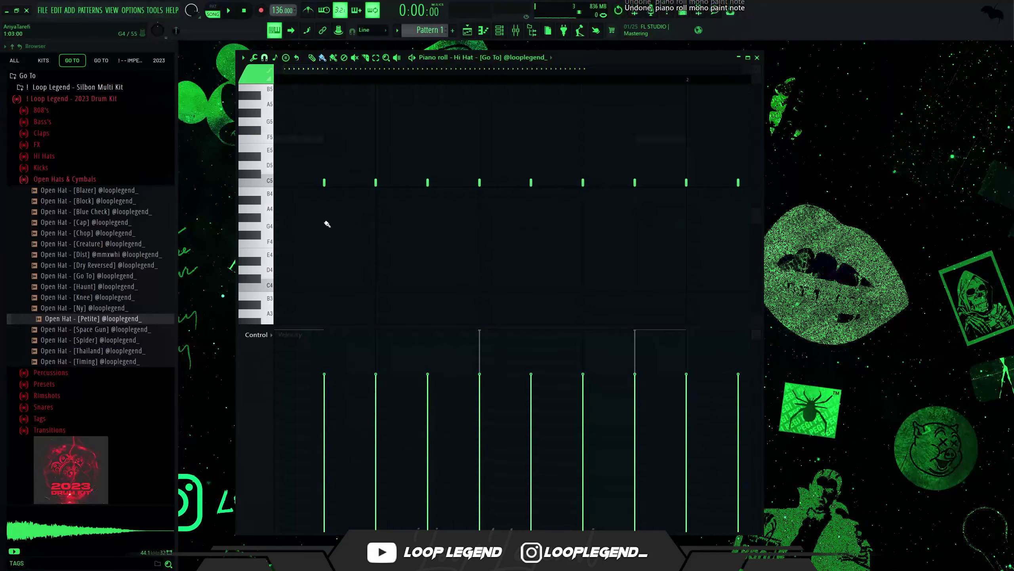
key("space")
left_click_drag(583, 182, 582, 218)
left_click_drag(592, 217, 601, 218)
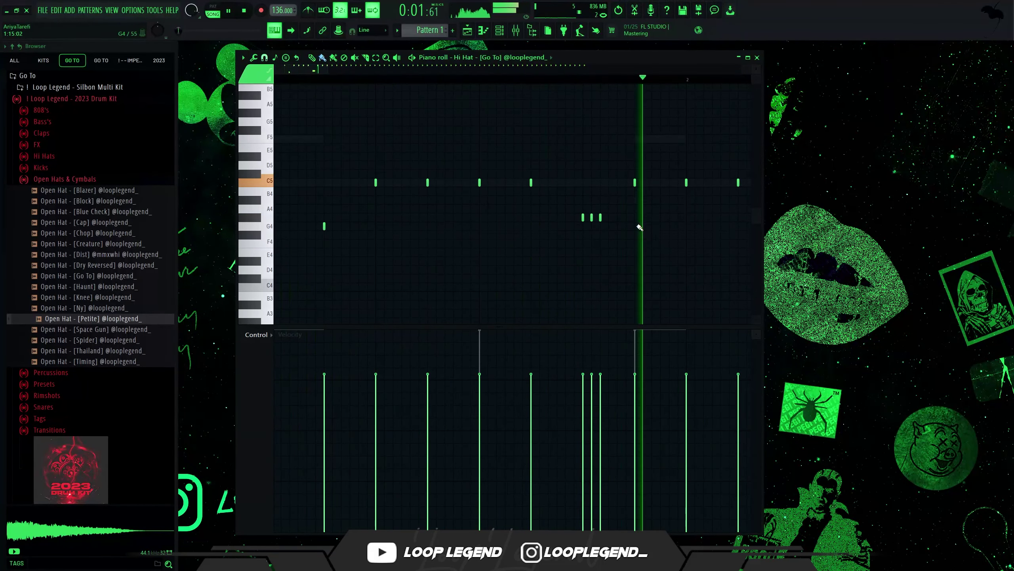
Lower the bar 1 step 9 hi-hat to F4 and replace the step 11 hit with a double hit at B4
scroll(623, 231, "down", 2)
key("space")
scroll(478, 236, "up", 3)
key("space")
left_click(478, 237)
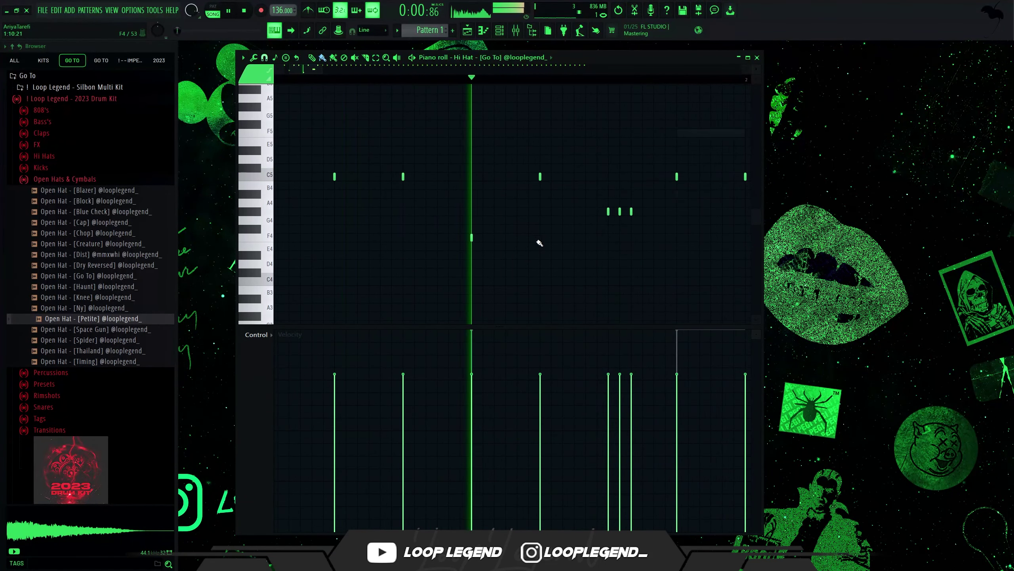
left_click(545, 244)
left_click_drag(544, 186, 555, 185)
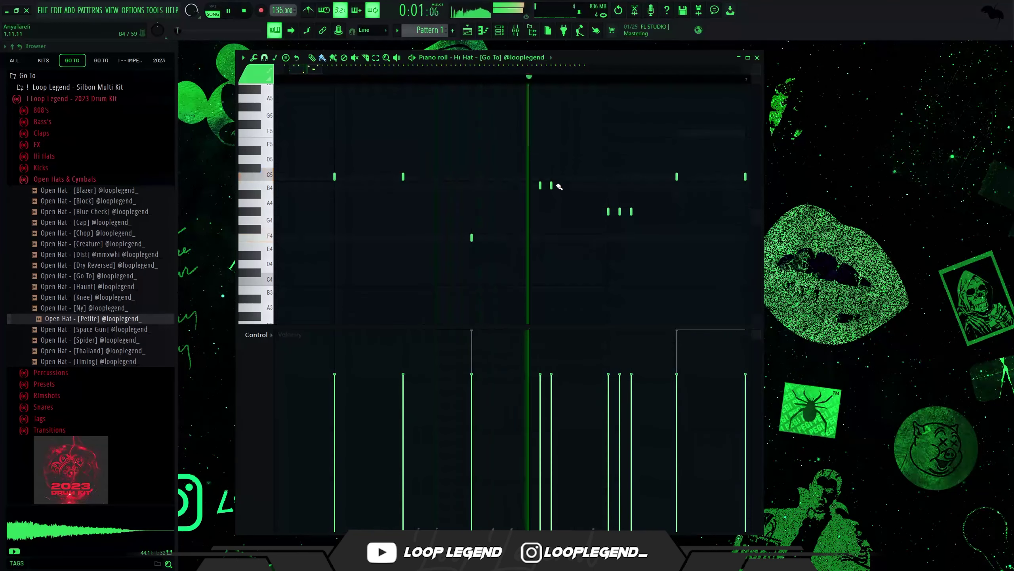
Set the piano roll snap to 1/2 step and undo the lowered hi-hat hits at steps 5 and 7 of bar 2
scroll(553, 185, "down", 2)
scroll(545, 229, "up", 2)
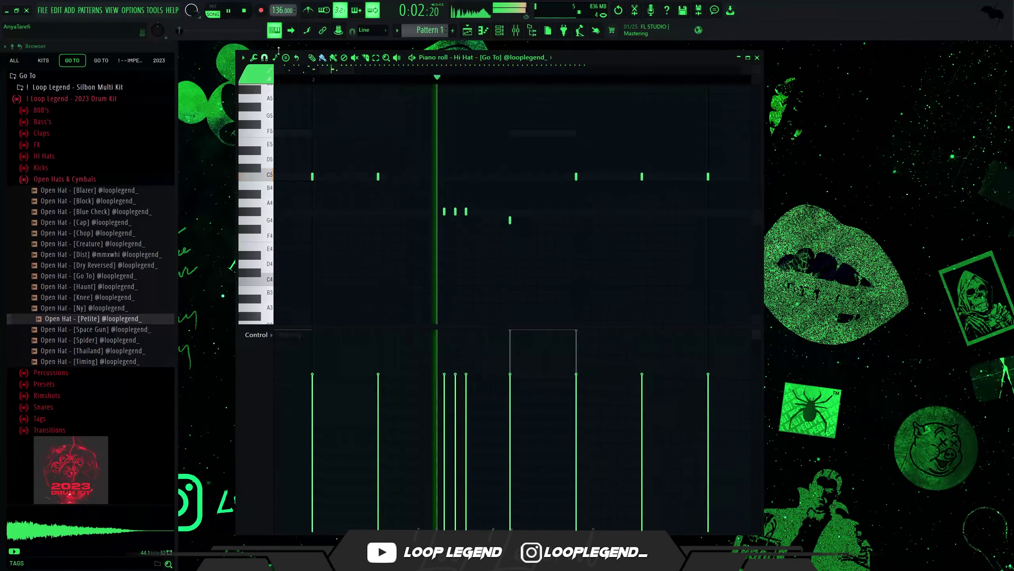
left_click(264, 57)
left_click(280, 138)
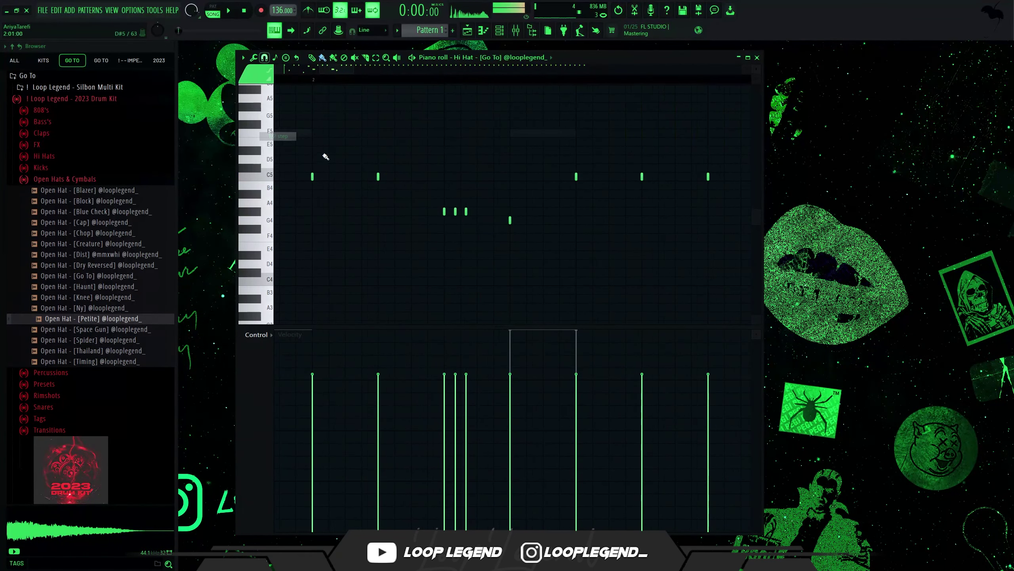
key("ctrl+z")
key("ctrl+z")
Add two C5 hi-hat hits spaced half a step apart right after the first hit of bar 2
scroll(448, 190, "down", 3)
left_click_drag(295, 82, 276, 80)
left_click(531, 187)
left_click(523, 187)
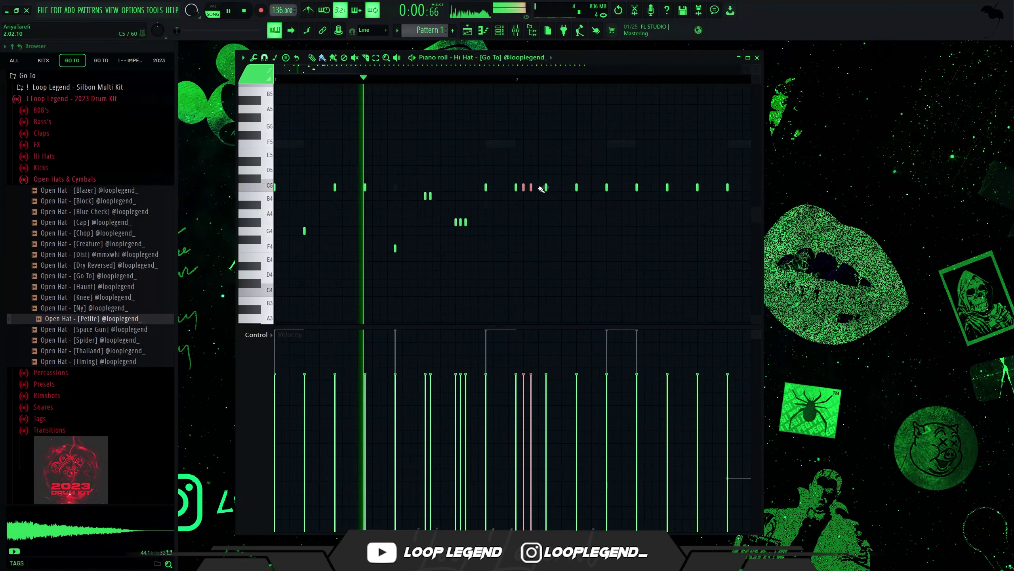
Delete the hi-hat at step 5 of bar 2 and all hi-hat hits from bar 3 onward
right_click(577, 188)
scroll(557, 191, "down", 1)
scroll(557, 191, "down", 2)
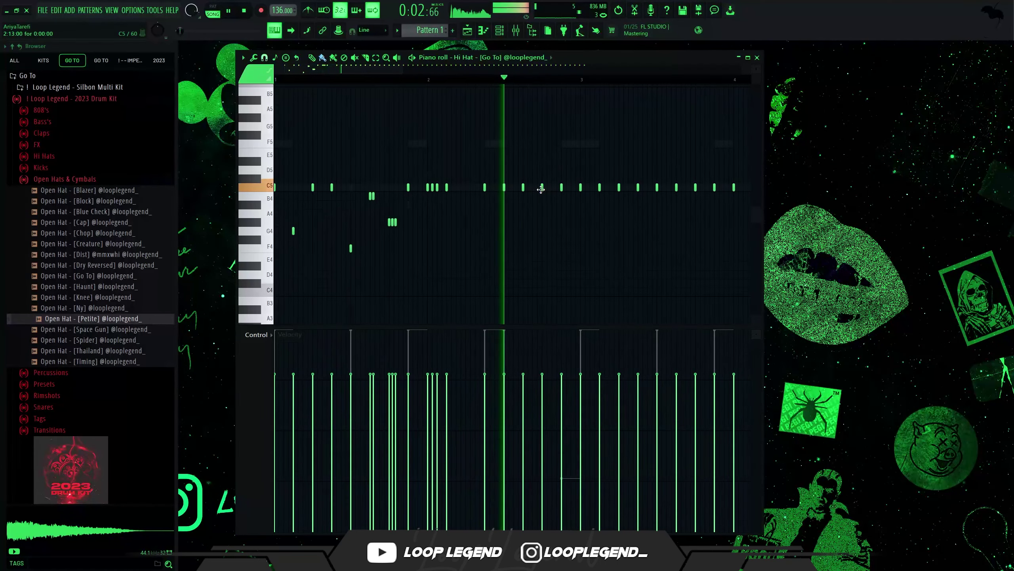
scroll(591, 201, "up", 3)
Set the snap to 1/6 beat, follow the bar 2 step 13 hi-hat with two A4 hits and lower the step 15 hit to F#4
left_click(265, 57)
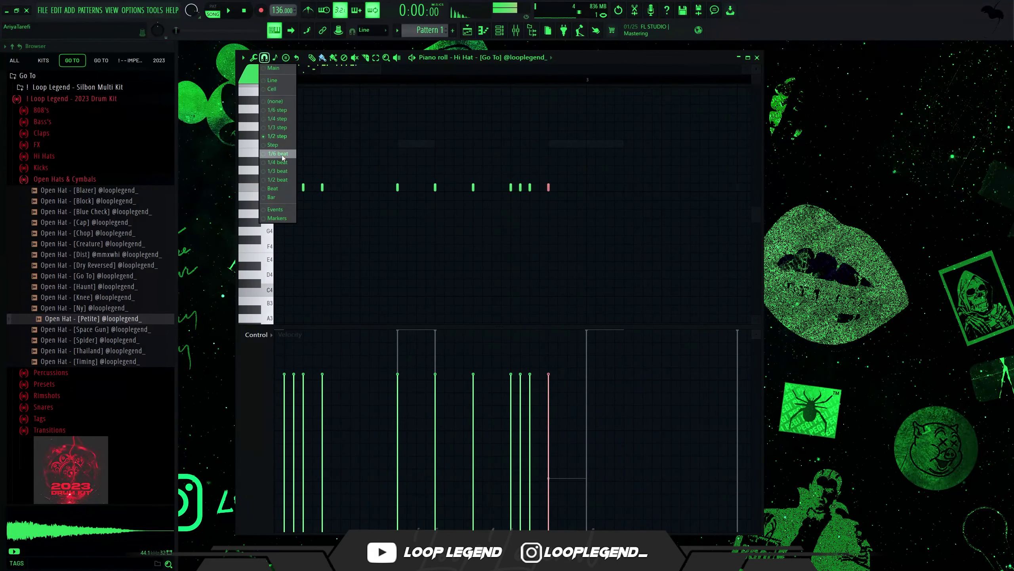
left_click(282, 157)
scroll(556, 195, "up", 3)
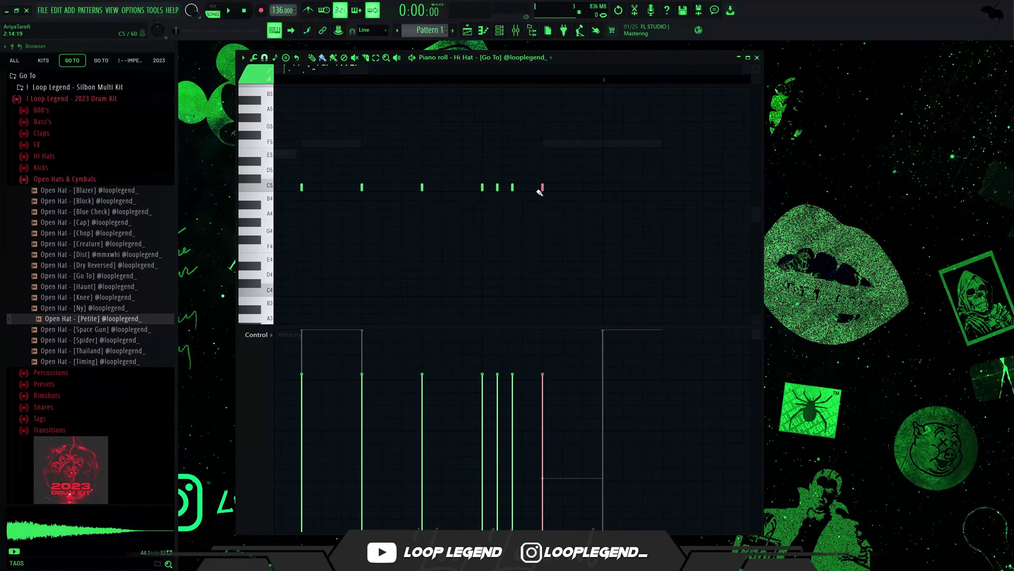
left_click_drag(529, 186, 472, 191)
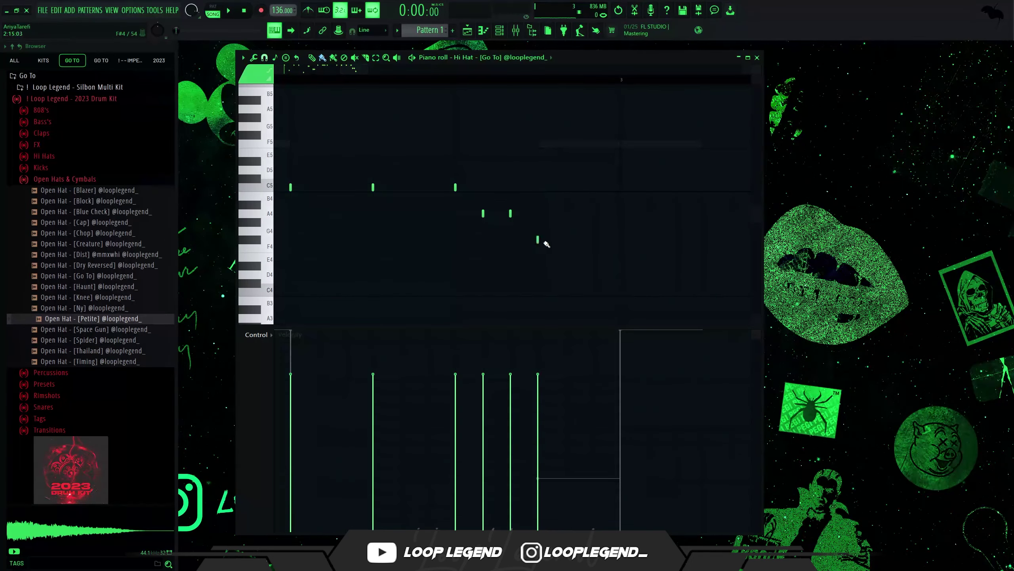
Play the hi-hats, delete the second A4 hit in bar 2 and repeat the two-bar pattern across all eight bars
key("space")
scroll(539, 236, "down", 2)
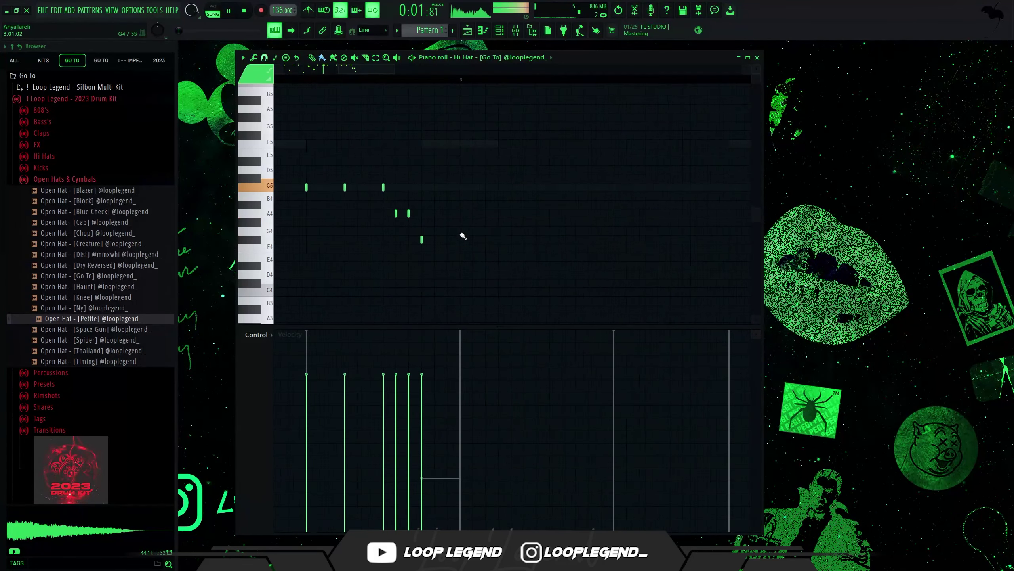
scroll(464, 223, "down", 3)
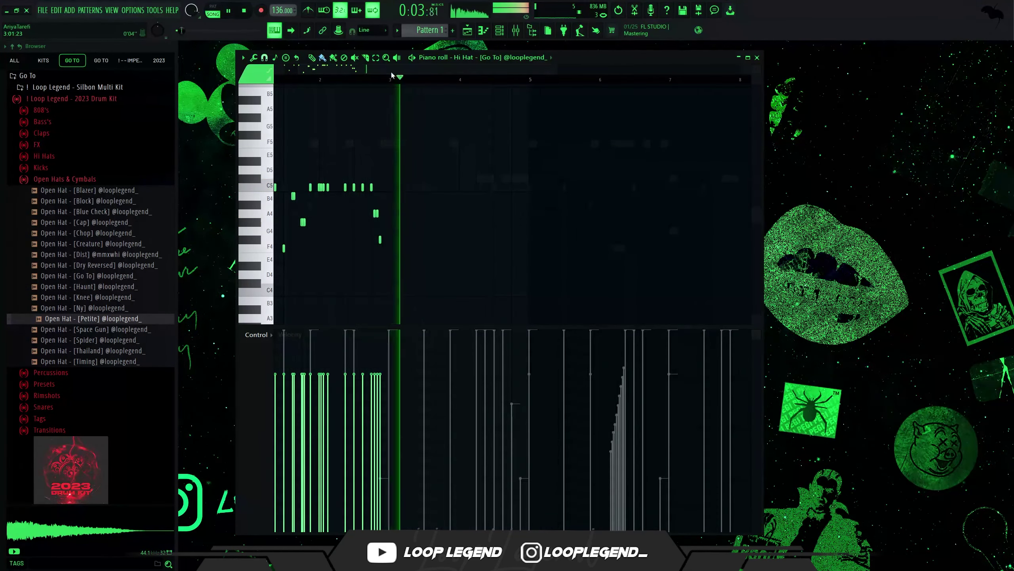
scroll(393, 79, "up", 4)
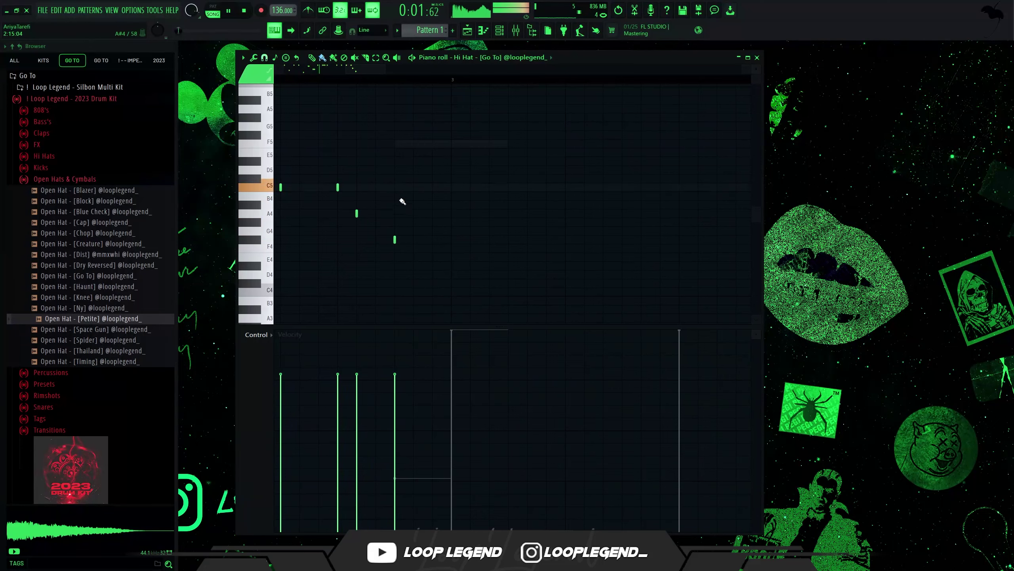
scroll(402, 191, "down", 3)
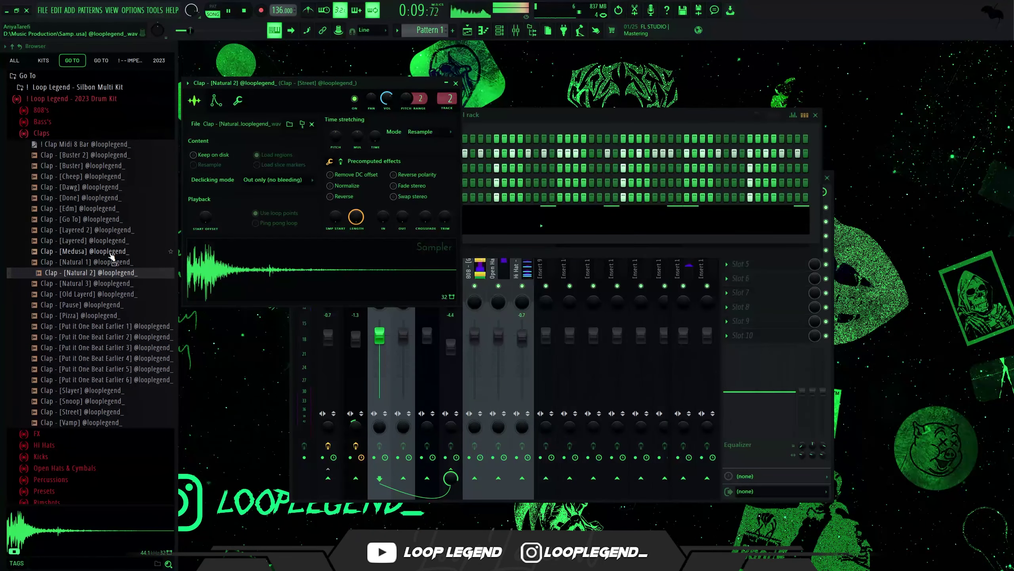
Try the Medusa clap in the open clap channel and replace it with the Buster 2 clap
left_click(109, 251)
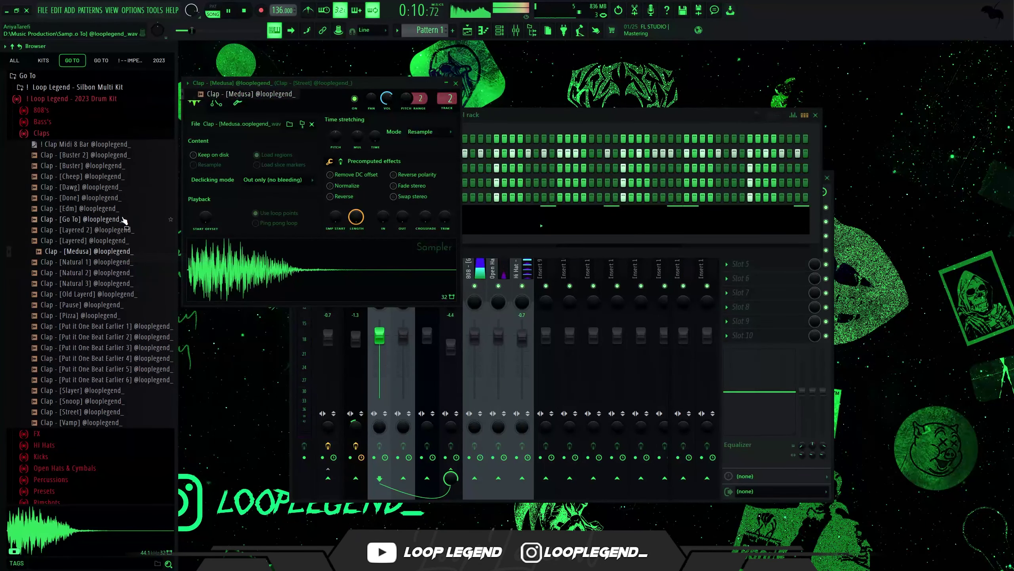
left_click(237, 101)
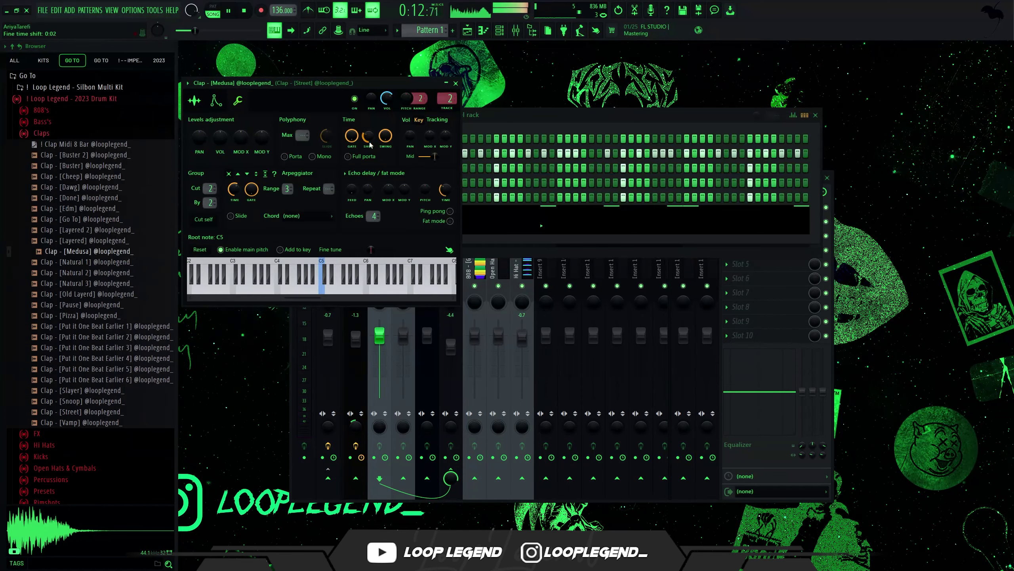
left_click(95, 156)
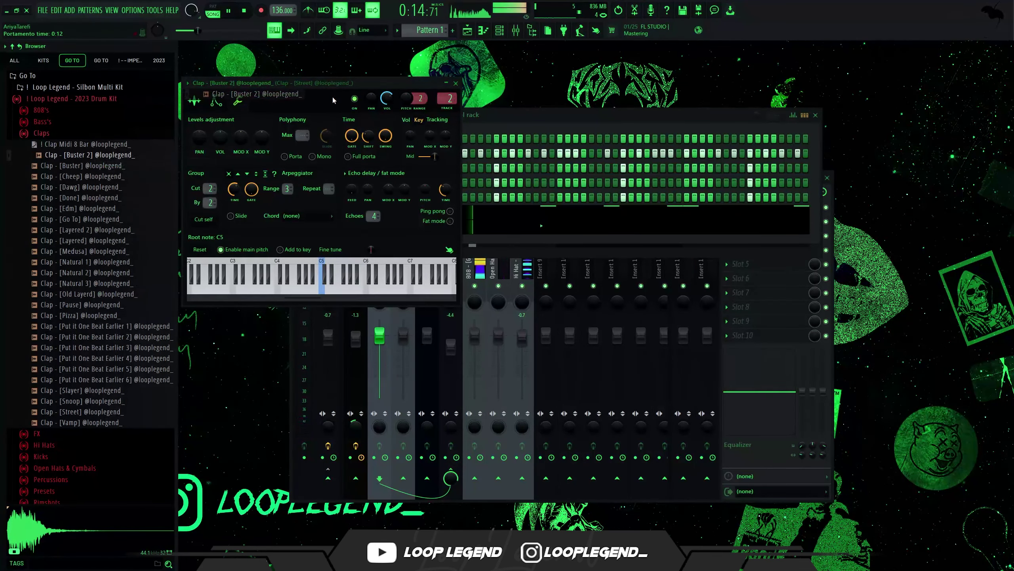
left_click(192, 101)
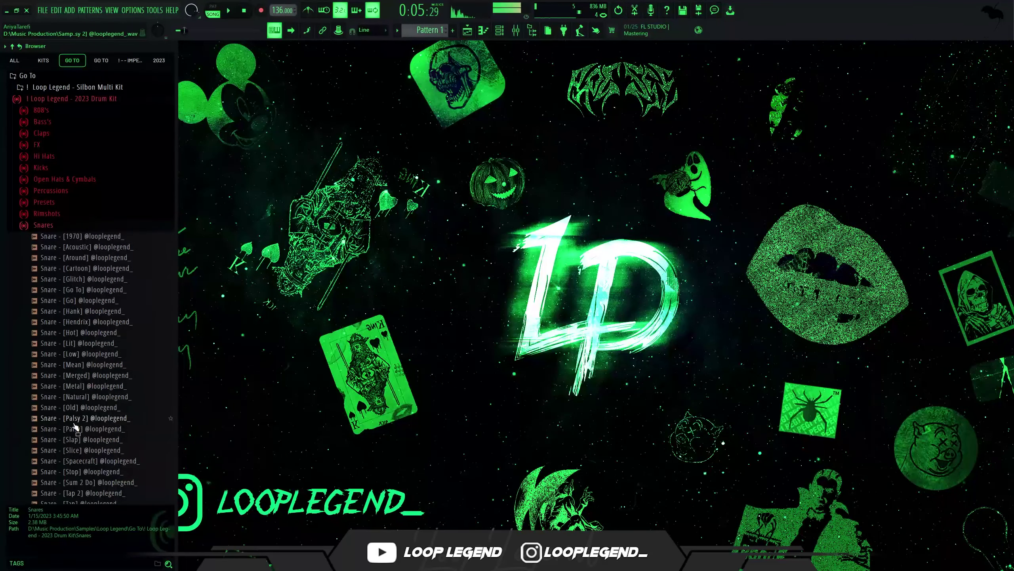
Preview the Slap and Slice snares from the kit and add the Slice snare as a new channel
left_click(66, 439)
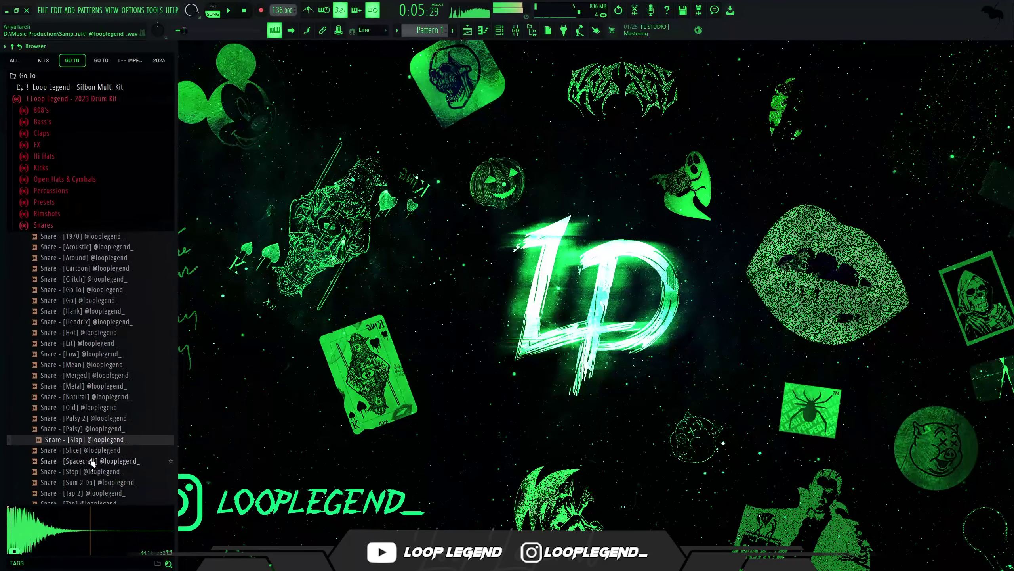
left_click(65, 450)
right_click(91, 450)
left_click(116, 447)
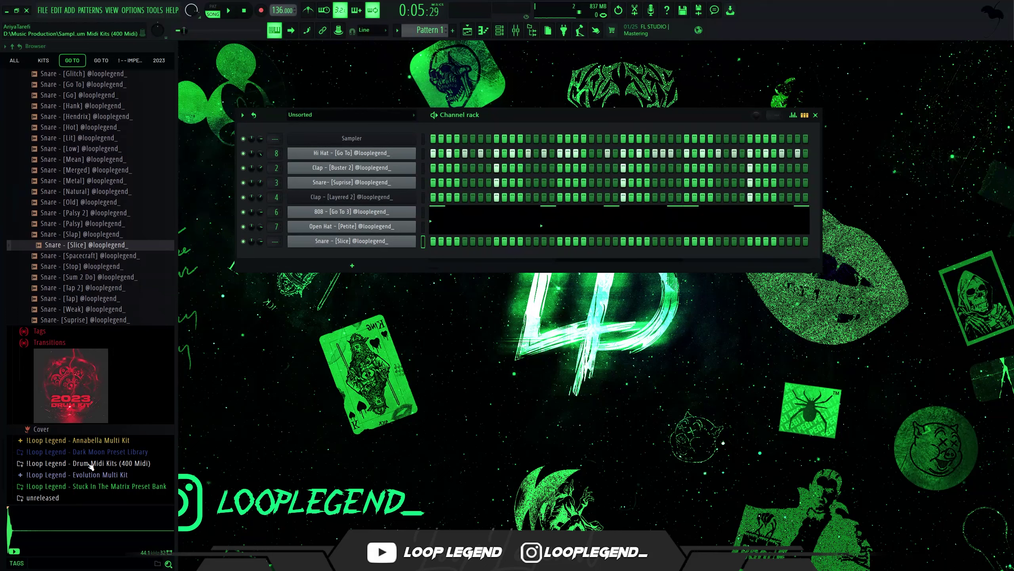
Open Midi Kit 3 (154 midi) inside the Drum Midi Kits (400 Midi) folder of the sample browser
left_click(90, 462)
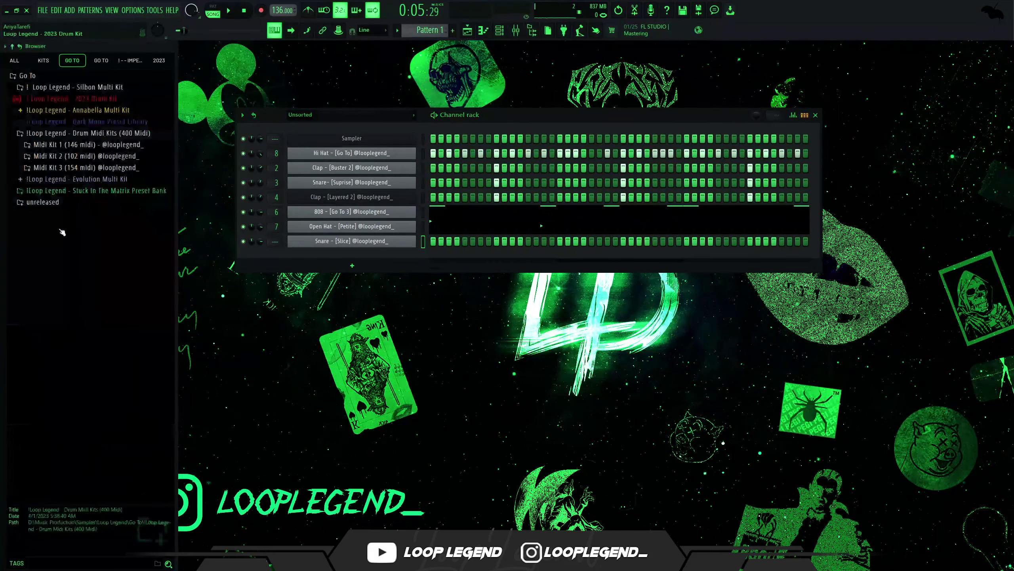
left_click(76, 170)
left_click(82, 169)
left_click(82, 169)
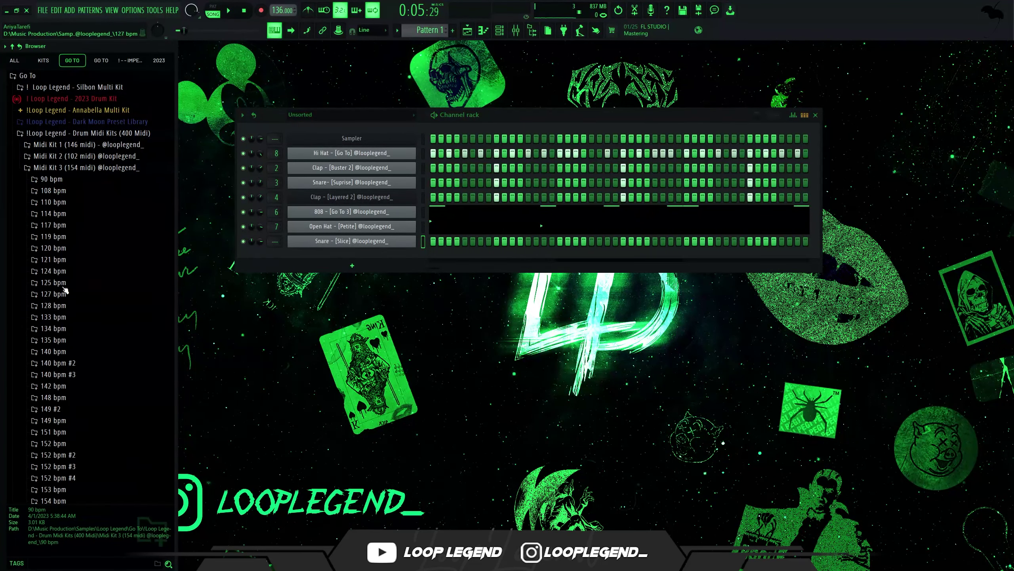
Look through the kit's BPM folders, load the Snare #2 128bpm MIDI into the Slice snare channel and play it
left_click(53, 259)
left_click(84, 334)
left_click(76, 349)
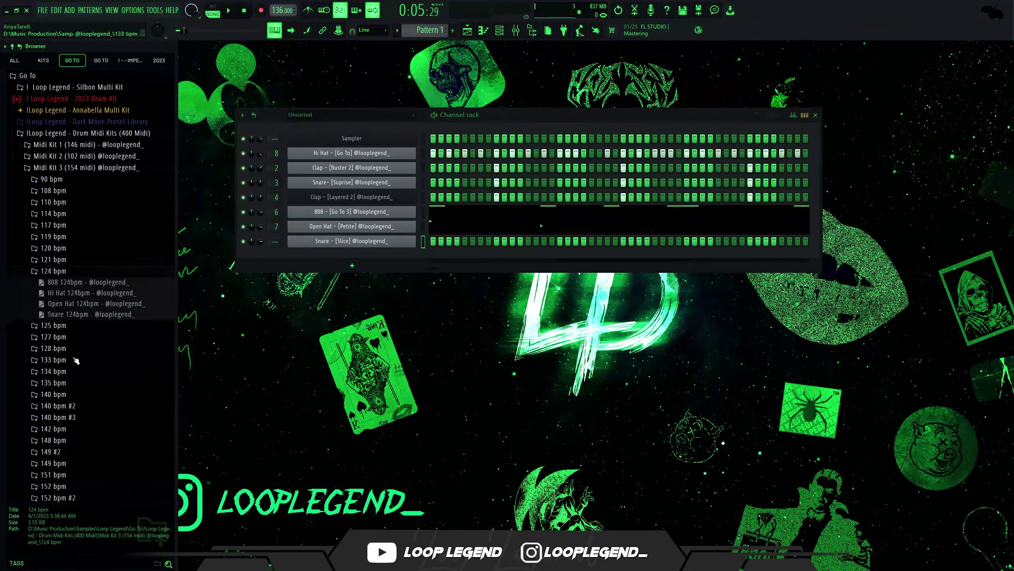
left_click(77, 315)
left_click(70, 349)
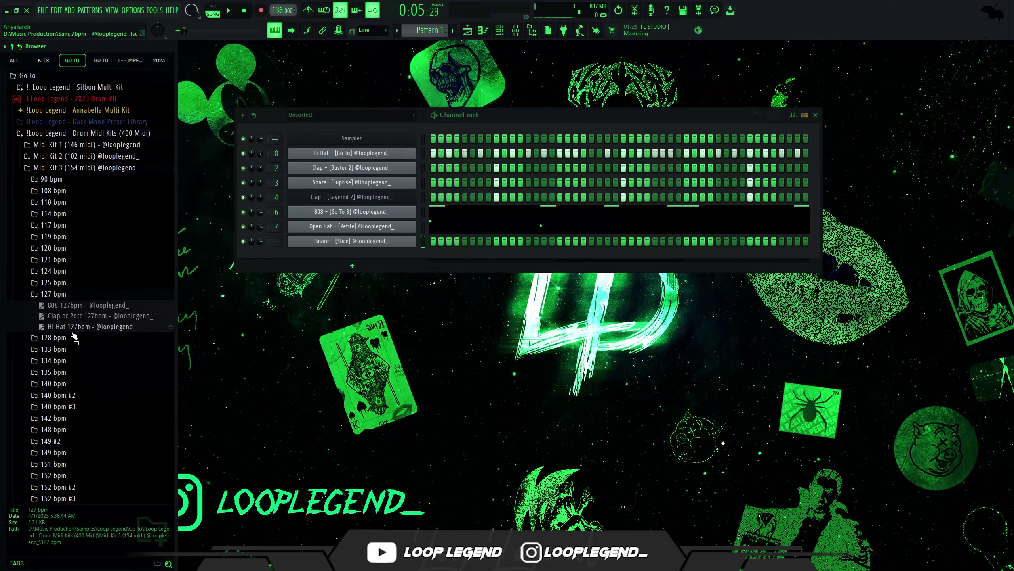
left_click(76, 370)
key("Up")
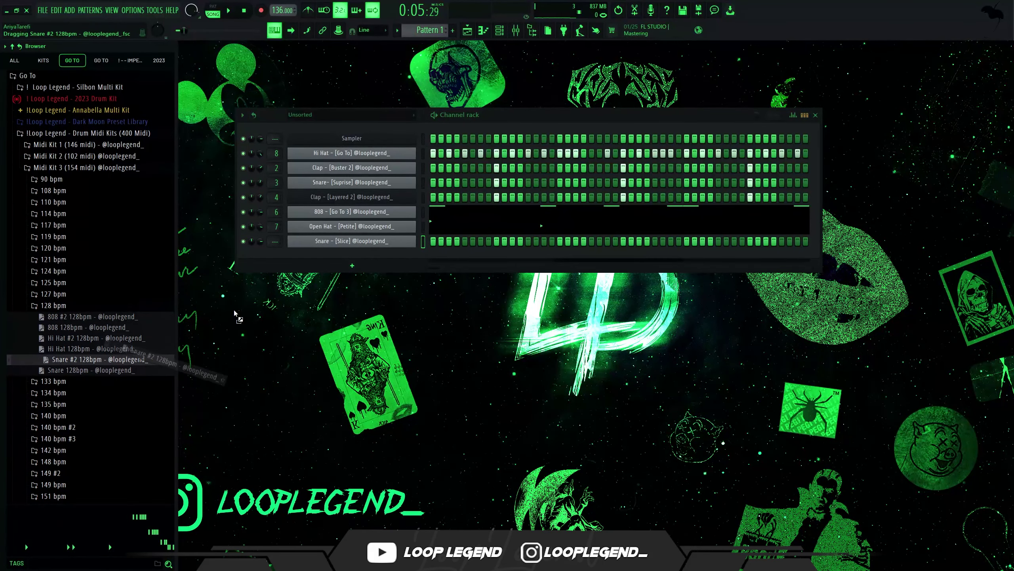
left_click_drag(371, 243, 371, 243)
key("space")
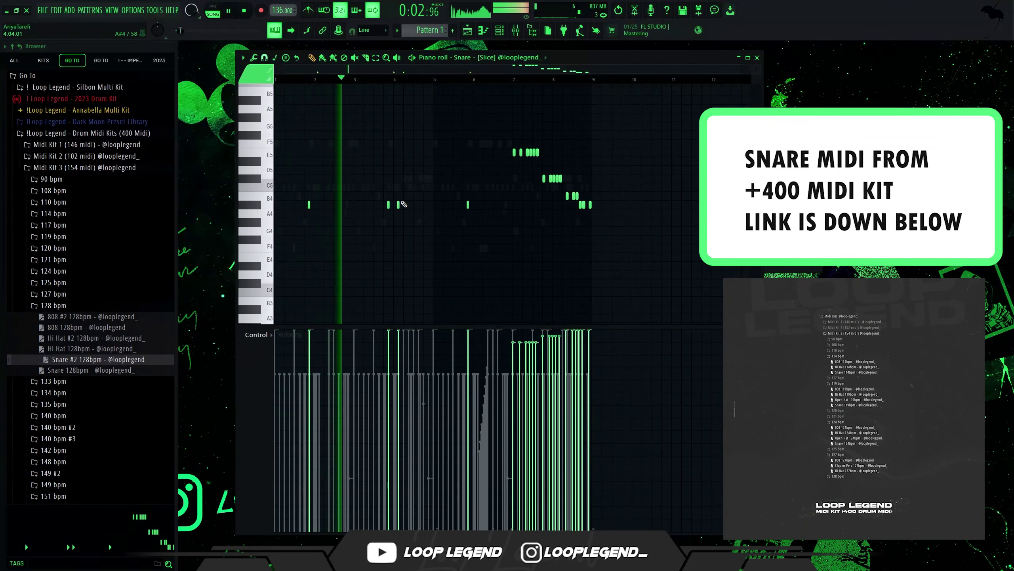
Route the Slice snare to mixer track 9 and rework its bar 8 fill to end on single A#4 and A4 hits
key("F6")
key("F9")
key("F6")
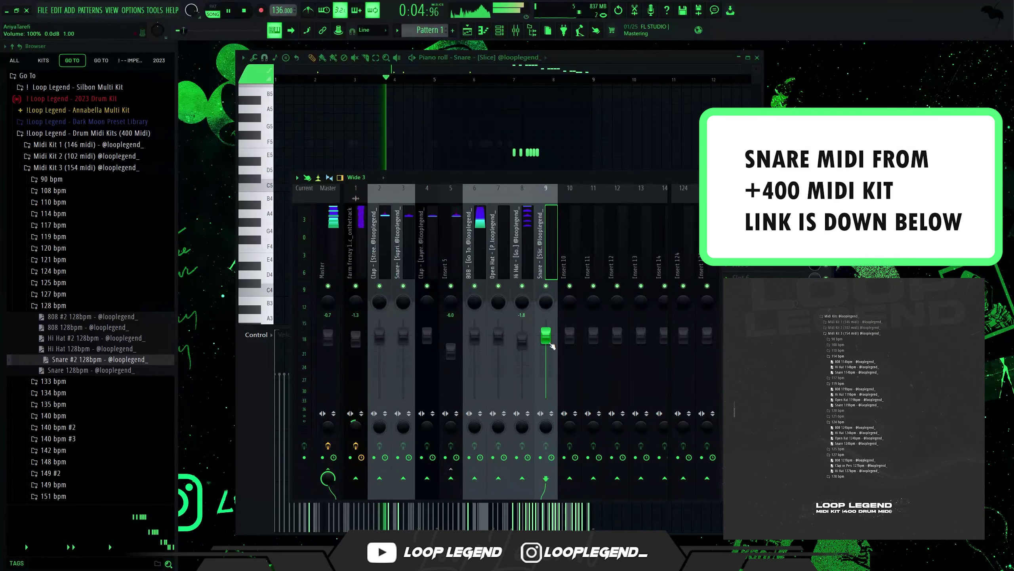
key("F9")
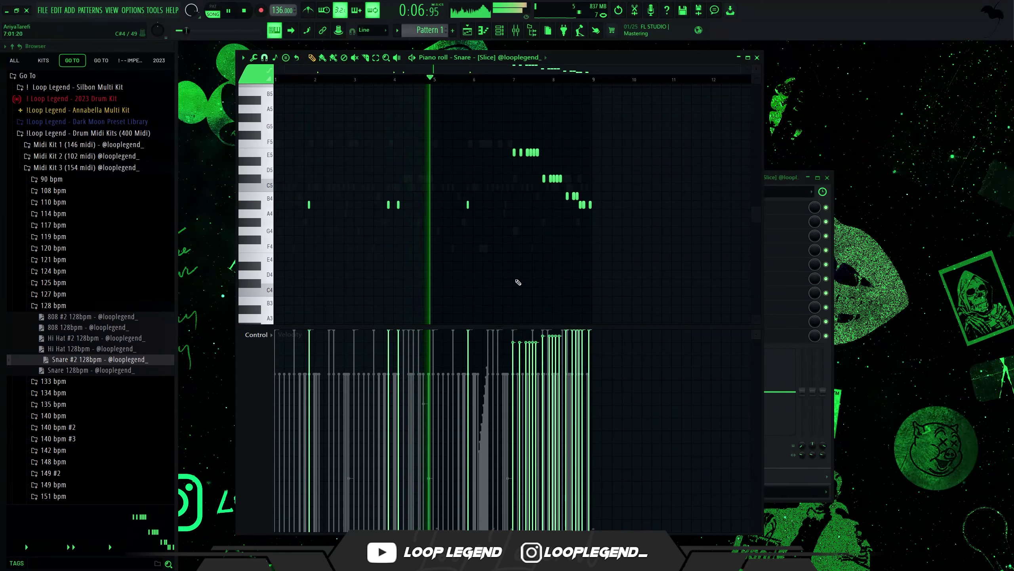
scroll(575, 189, "up", 3, "ctrl")
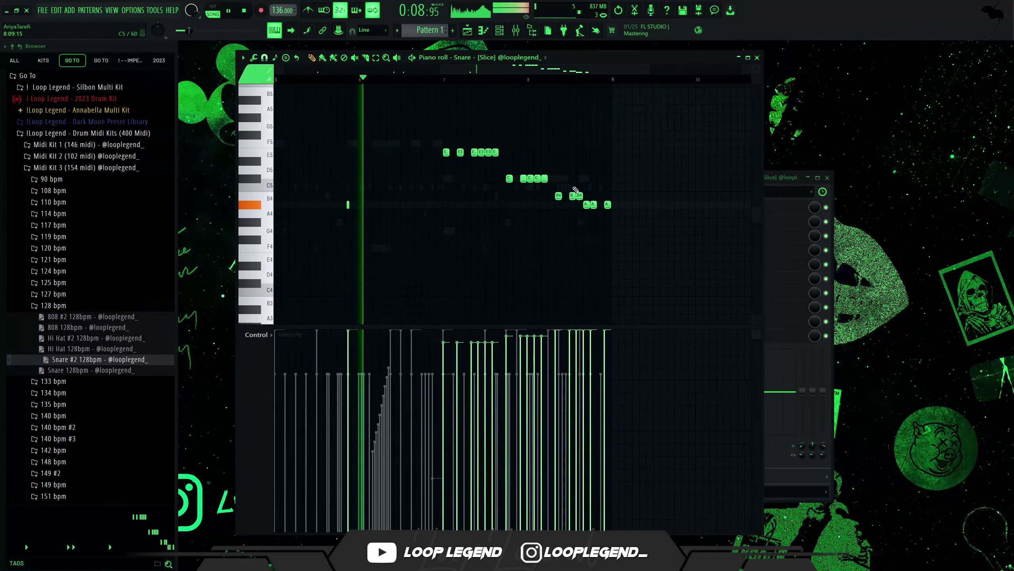
scroll(574, 189, "up", 2, "ctrl")
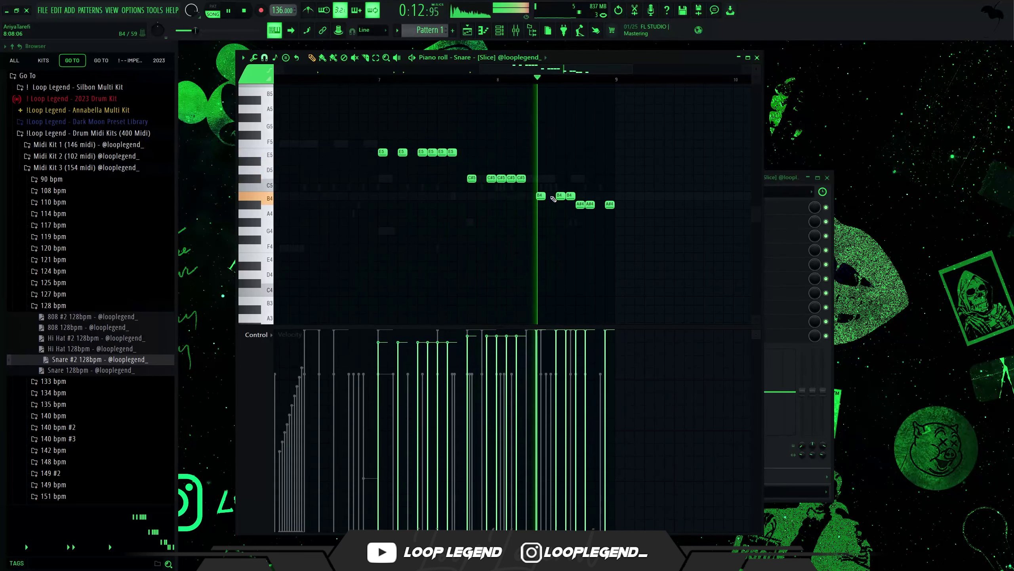
Replace the 808 notes from bar 7 onward in Pattern 2 with the snare fill and flatten it to one pitch using the limiter
left_click_drag(647, 149, 420, 258)
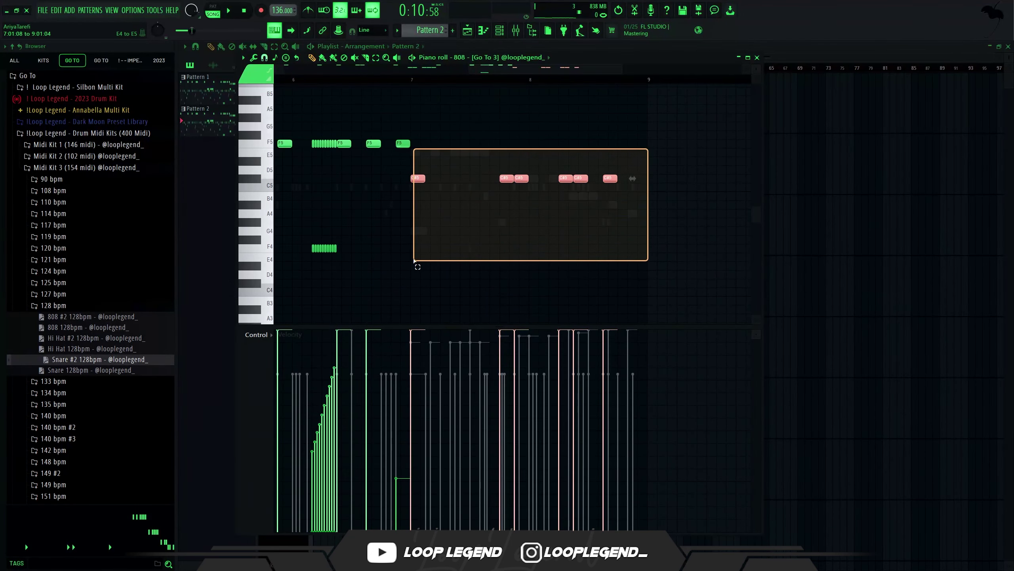
key("Delete")
key("ctrl+v")
left_click_drag(415, 179, 533, 179)
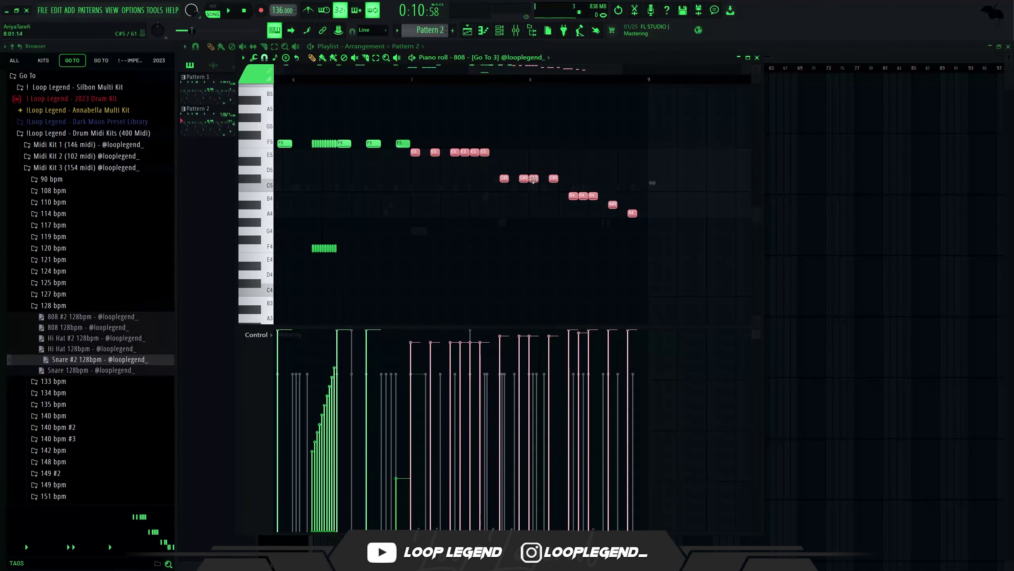
key("alt+k")
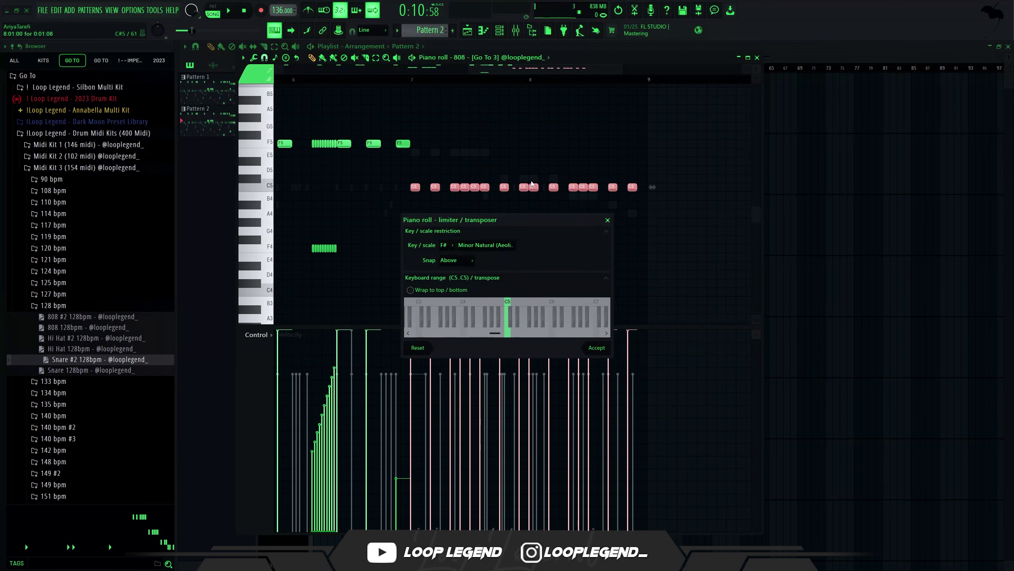
left_click(599, 347)
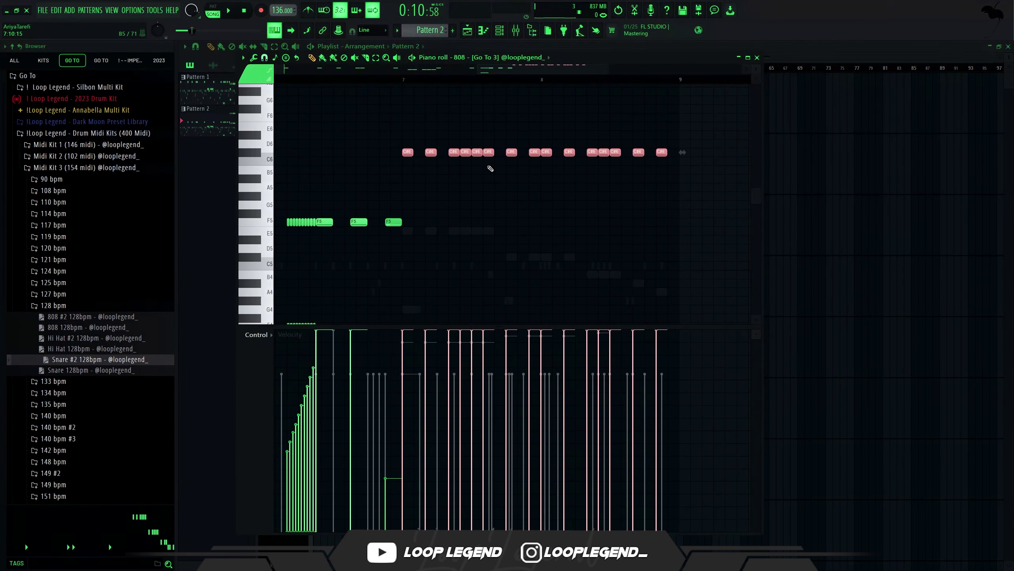
Lower successive groups of the flat 808 fill so it descends from C#6 through C6, A#5, G#5 and G5 to F5
left_click_drag(675, 191, 474, 113)
key("Down")
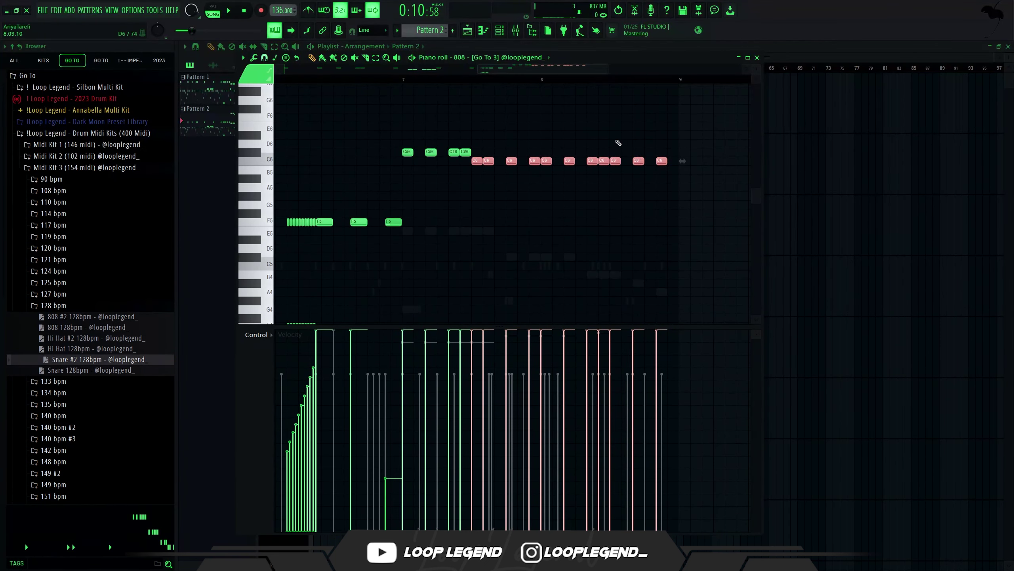
left_click_drag(695, 132, 525, 199)
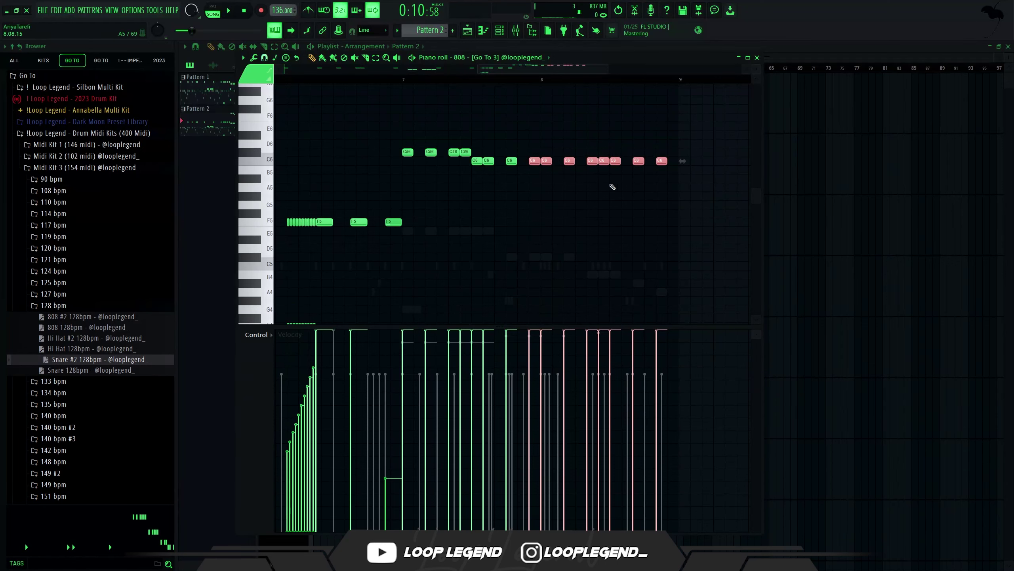
key("Down")
left_click_drag(699, 149, 571, 213)
left_click_drag(695, 158, 614, 197)
key("Down")
left_click(696, 177)
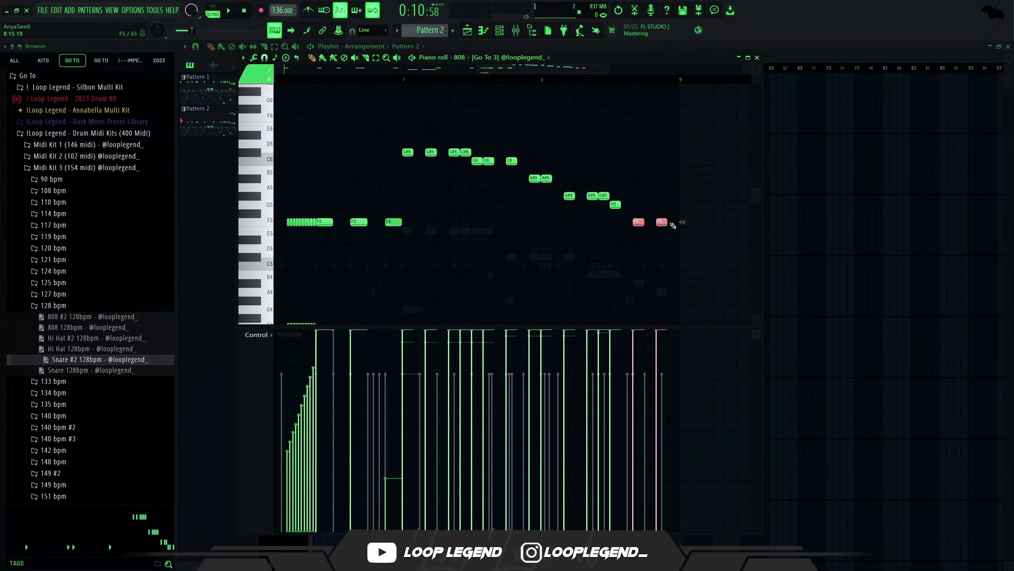
key("space")
Turn the single C#5 hit late in bar 7 of the Slice snare into three short consecutive C#5 notes
scroll(600, 260, "down", 1)
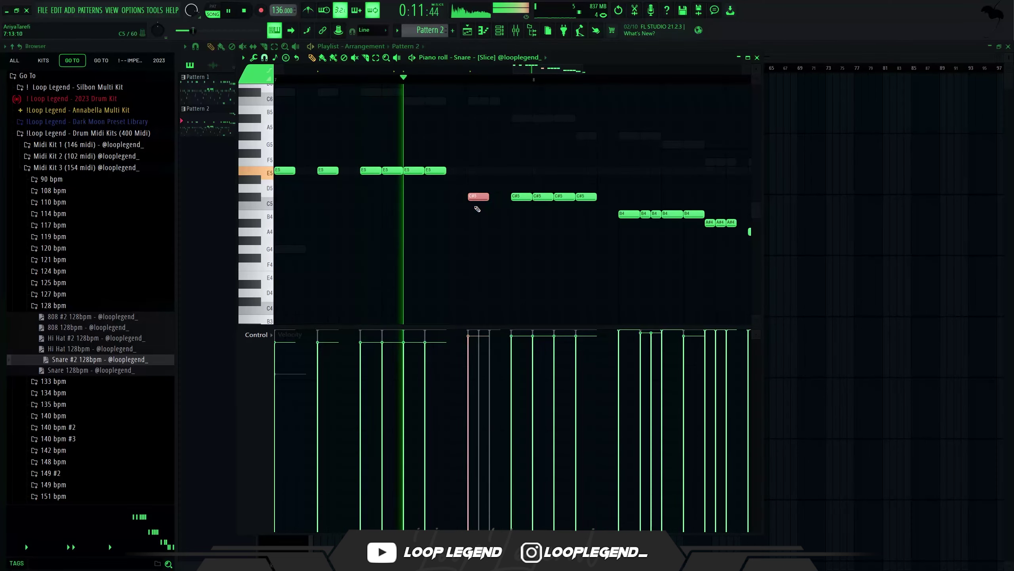
right_click(479, 207, "shift")
key("ctrl+b")
scroll(481, 205, "up", 2)
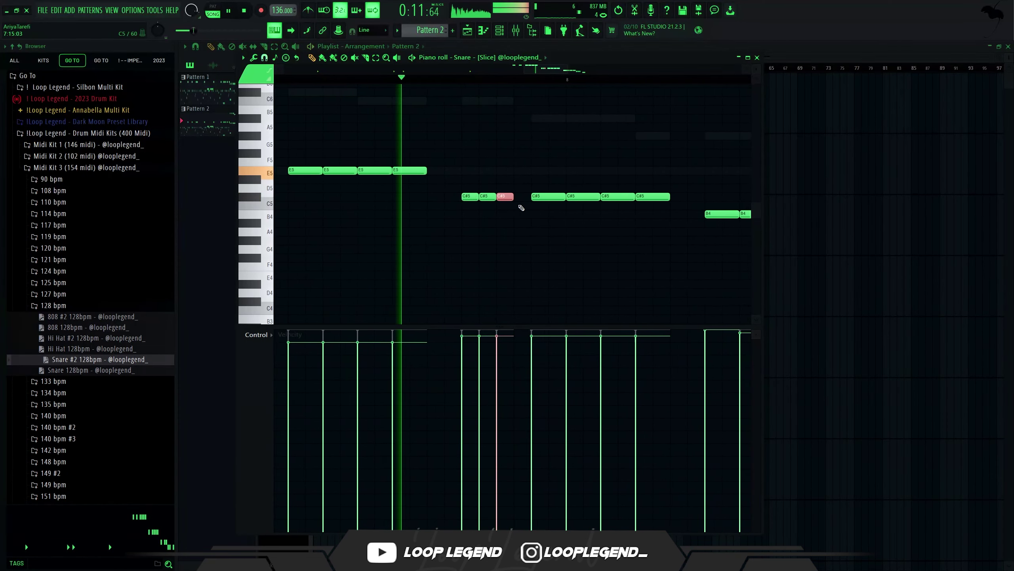
scroll(572, 234, "down", 1)
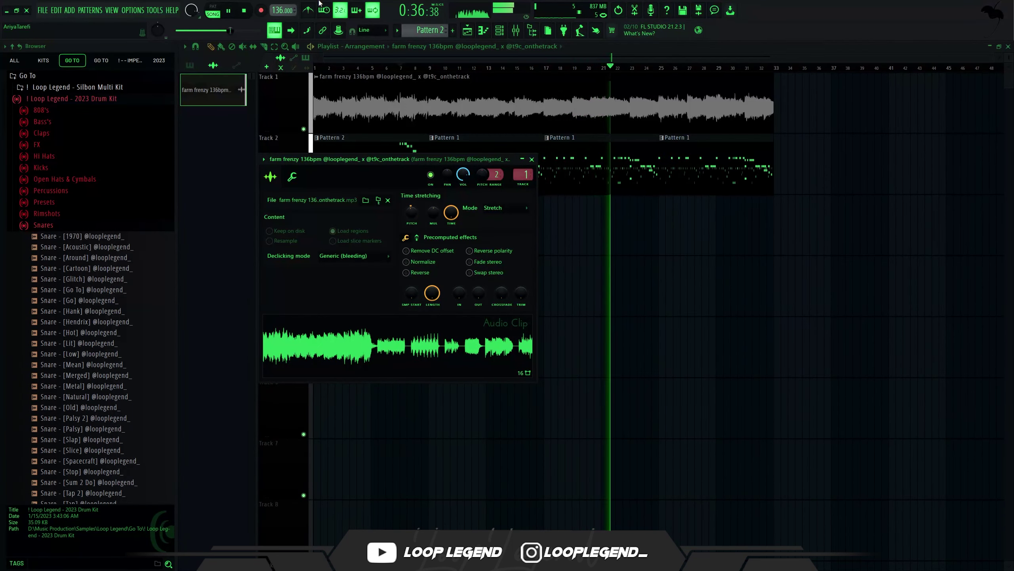
Load the Master 2023 (2) preset from the 2023 Drum Kit's Presets folder onto the Master mixer track
left_click(250, 14)
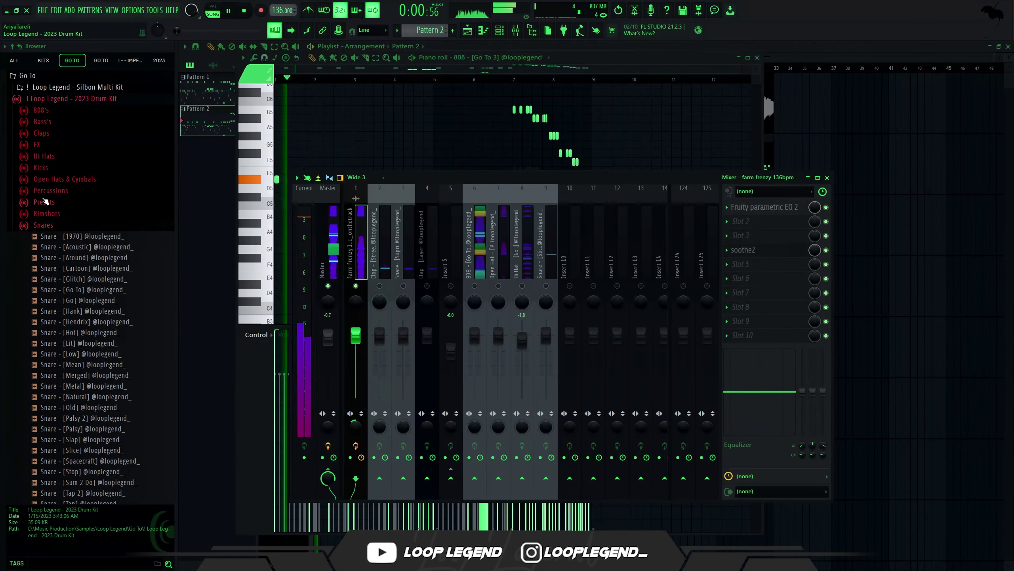
left_click(44, 202)
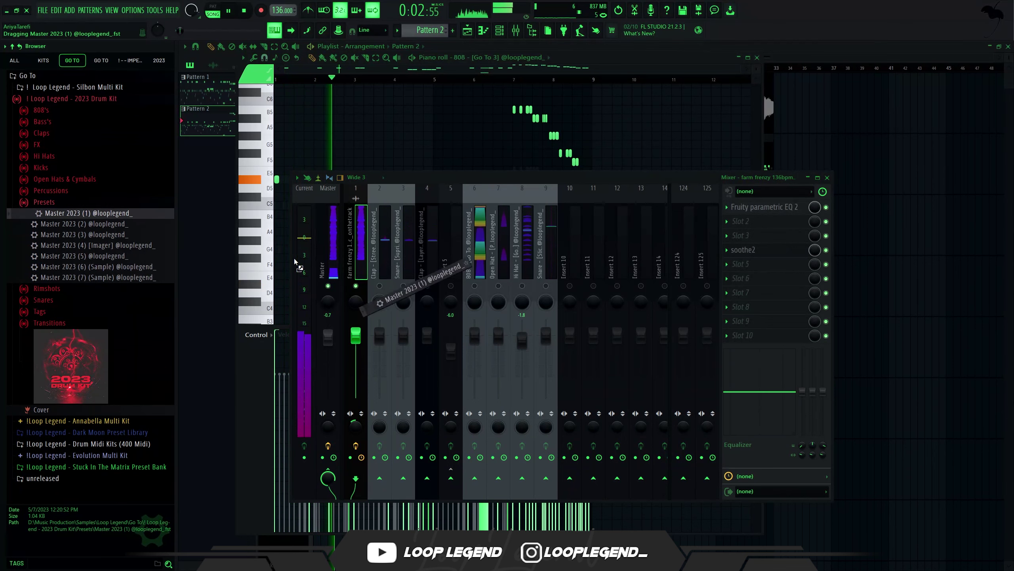
left_click_drag(136, 225, 328, 283)
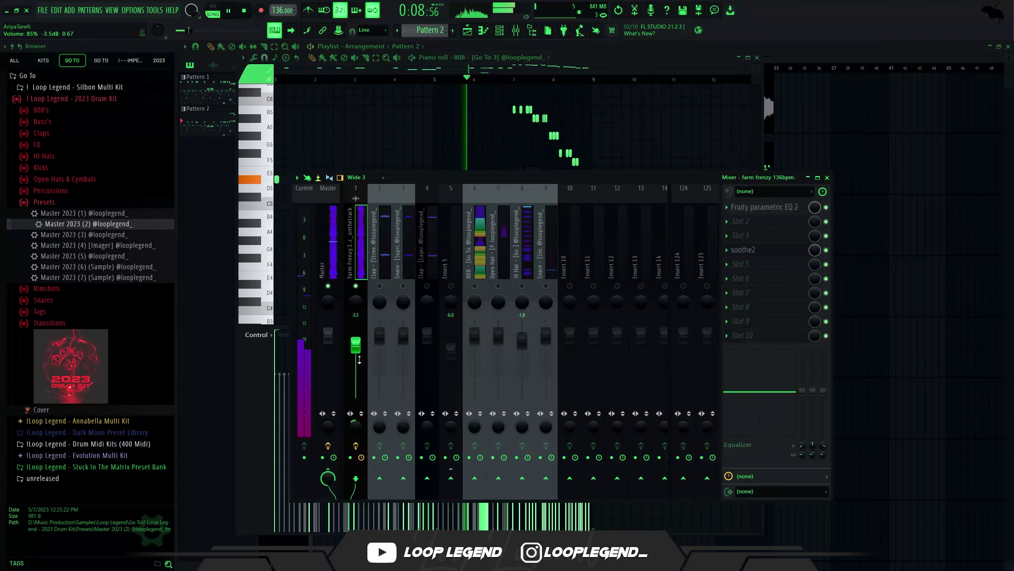
Balance the mixer levels, with the loop at -3.9 dB, Insert 5 at -5.7 dB, and track 3 and the 808 at -2.0 dB
left_click(403, 285)
left_click(450, 285)
left_click(451, 351)
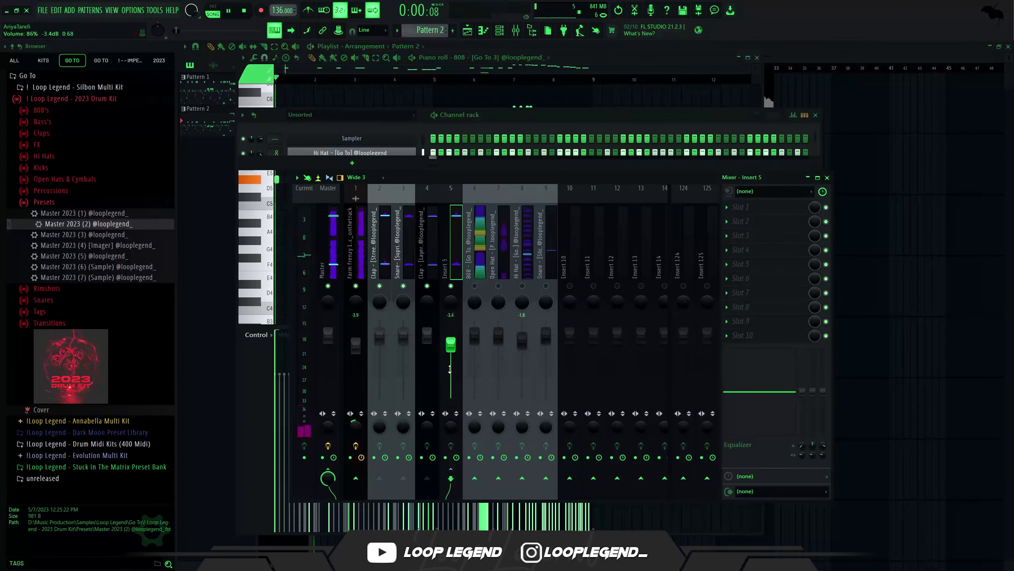
key("space")
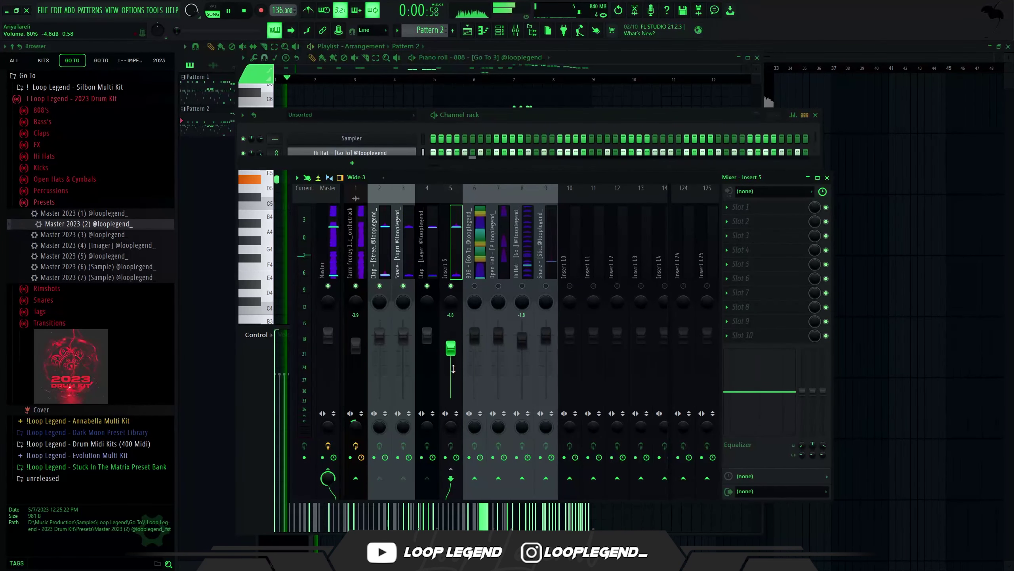
scroll(450, 369, "down", 2)
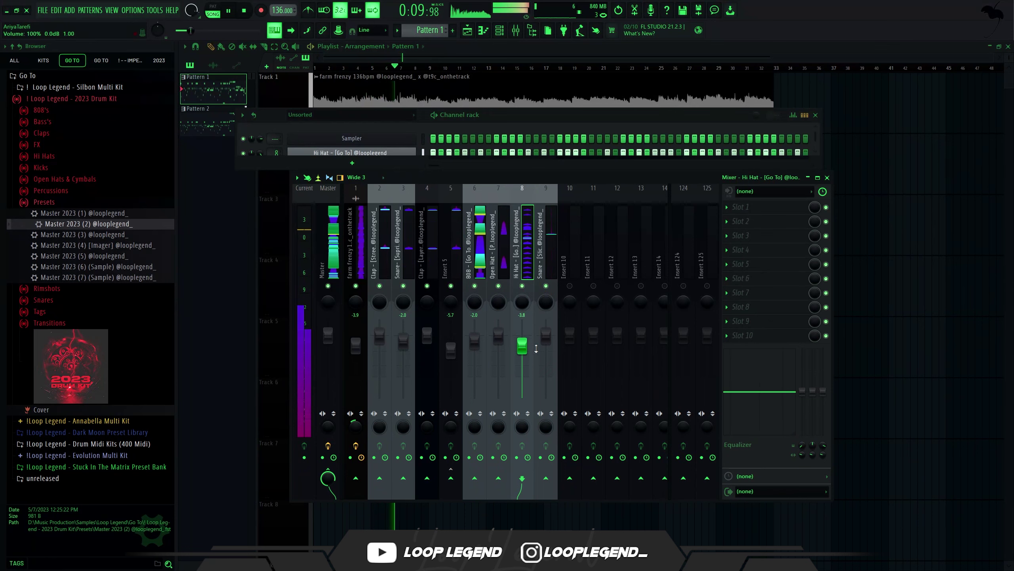
left_click(547, 260)
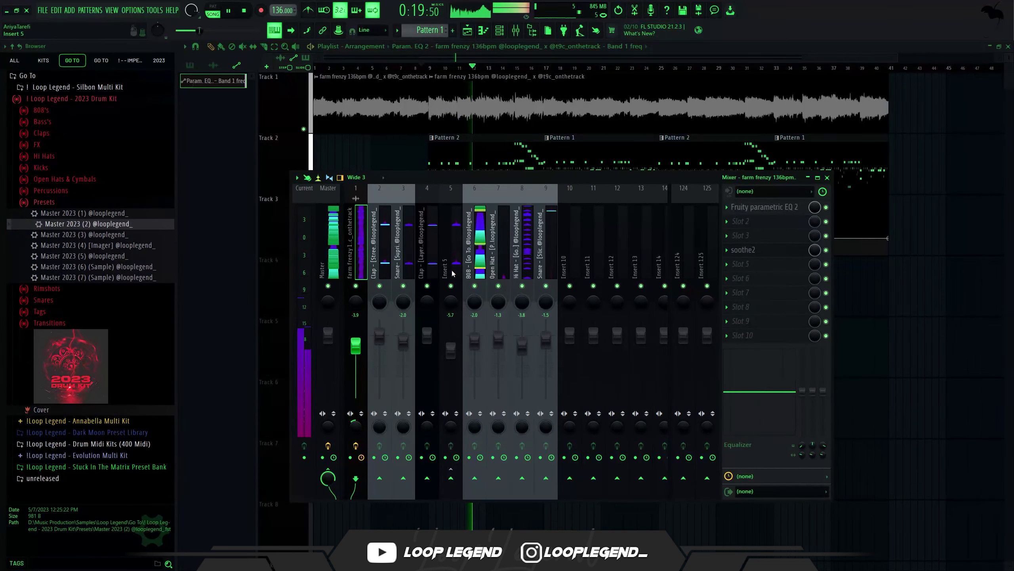
Route the farm frenzy loop and mixer tracks 5 to 9 only to Insert 10
left_click_drag(452, 274, 546, 274)
right_click(570, 478)
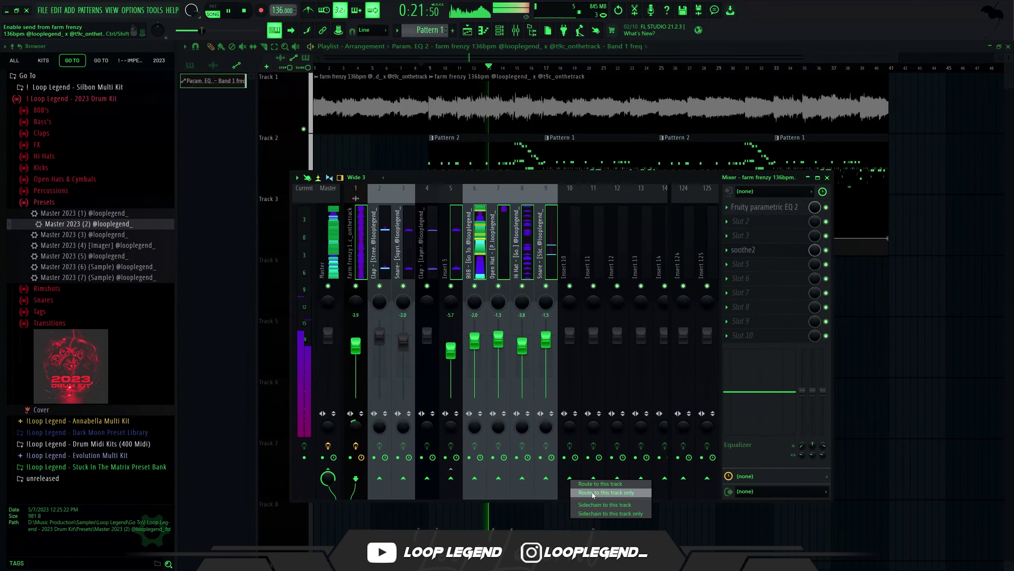
left_click(592, 493)
Add Patcher to slot 2 of Insert 10, switch its preset, and create an automation clip for its mix level
left_click(569, 271)
left_click(760, 224)
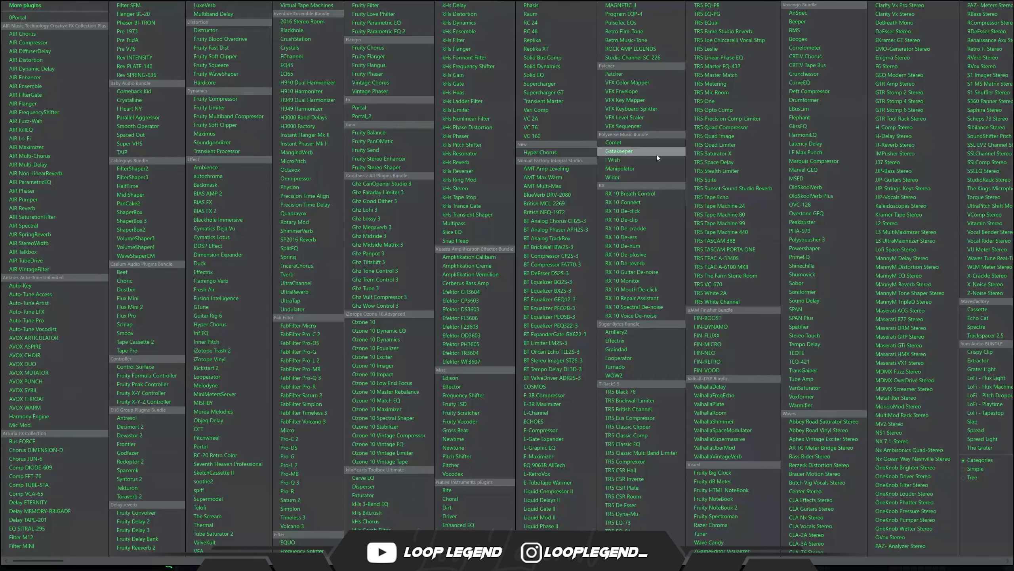
left_click(613, 74)
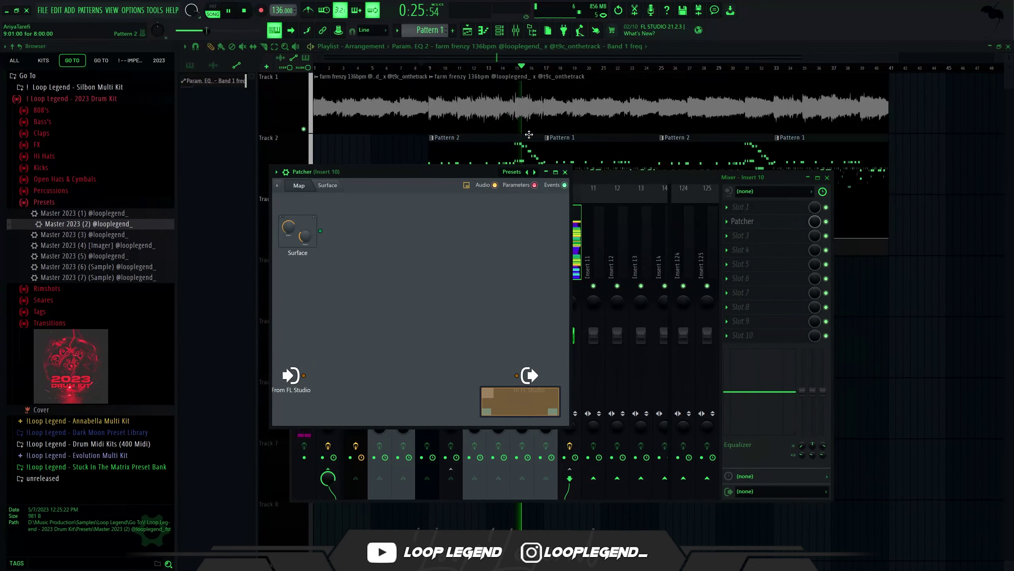
left_click(534, 172)
key("space")
key("Escape")
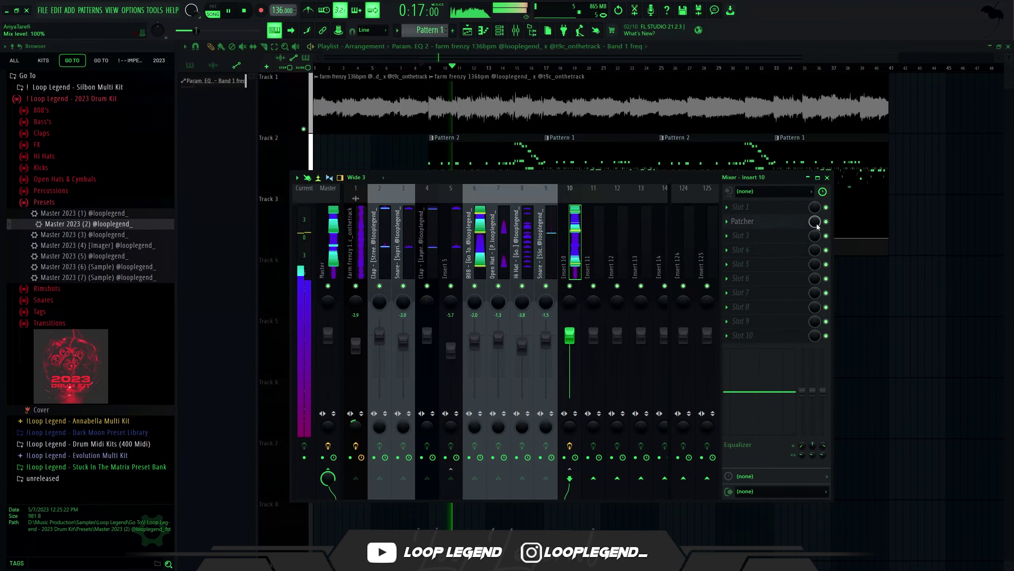
right_click(817, 225)
left_click(843, 293)
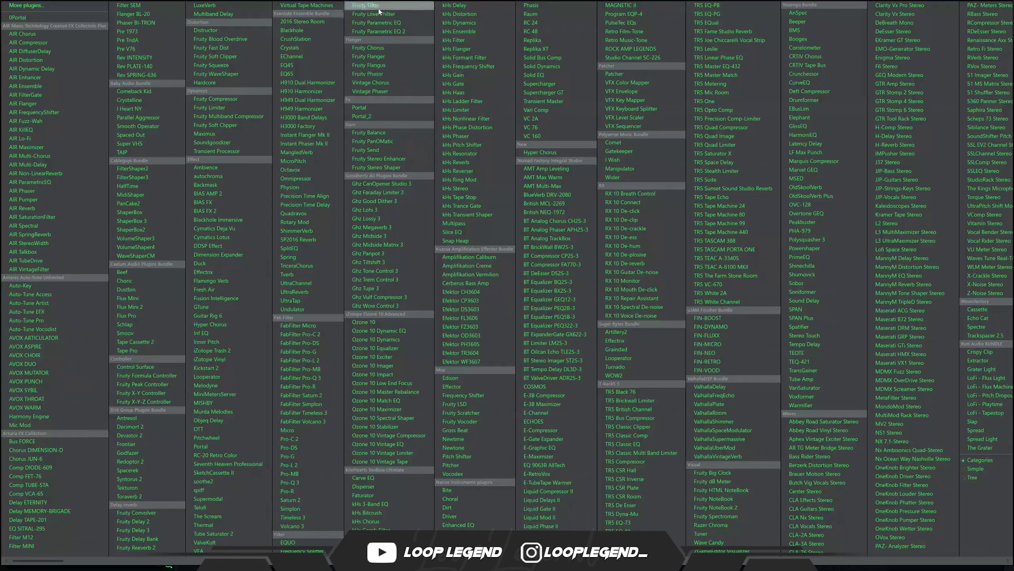
Add Fruity Love Philter to slot 6 of Insert 10 and adjust its filter cutoff during playback
left_click(378, 13)
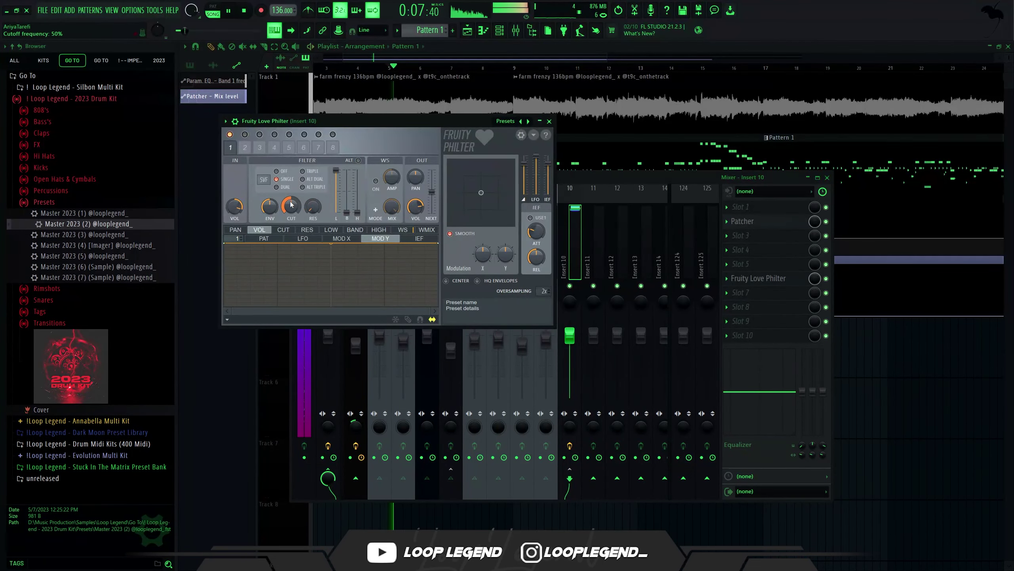
left_click_drag(291, 206, 291, 176)
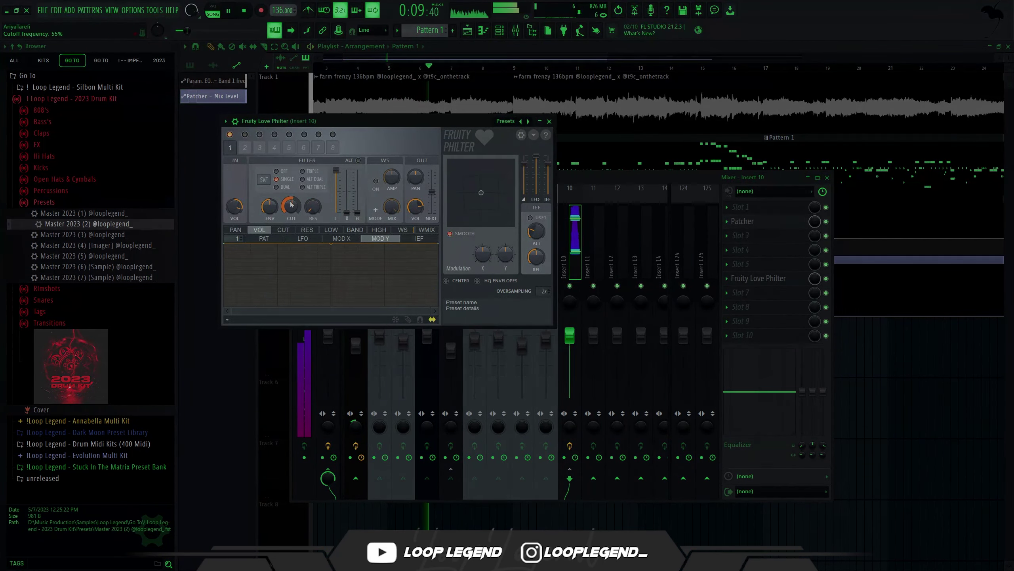
key("space")
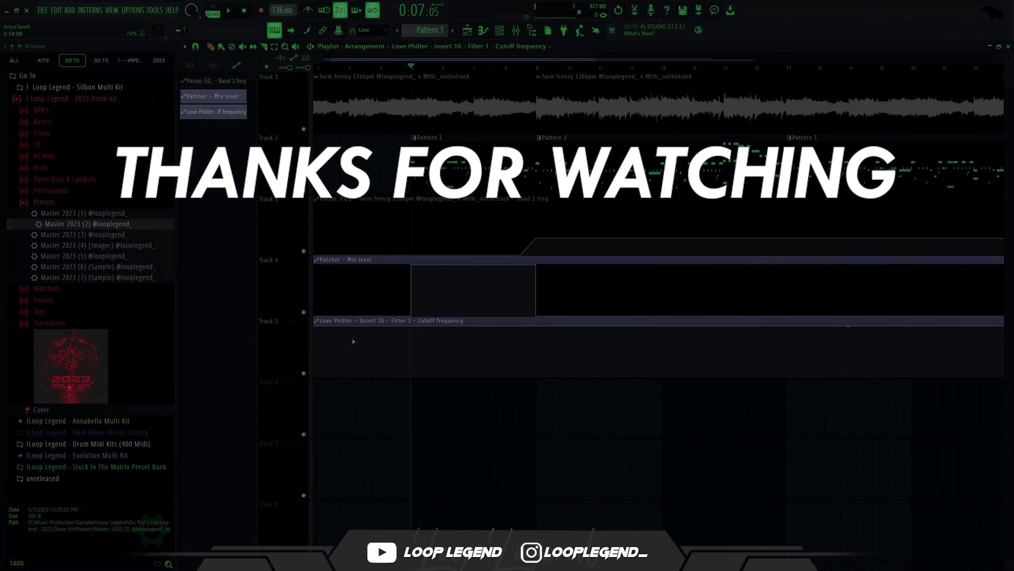
Shape the Love Philter cutoff automation to drop low at bar 5, rise slightly, and return to full at bar 9
left_click_drag(419, 320, 418, 369)
key("space")
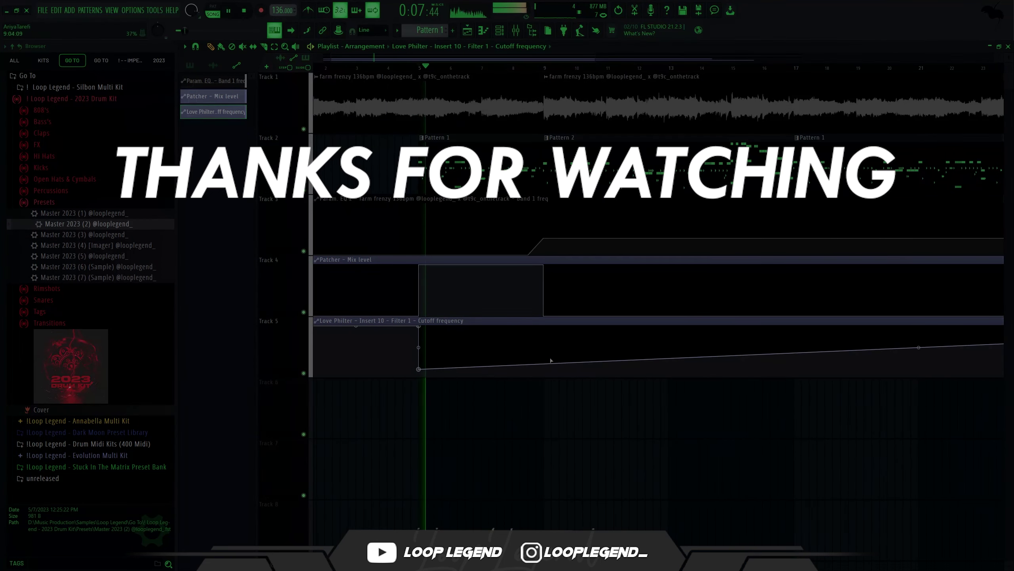
right_click(544, 361)
right_click(550, 339)
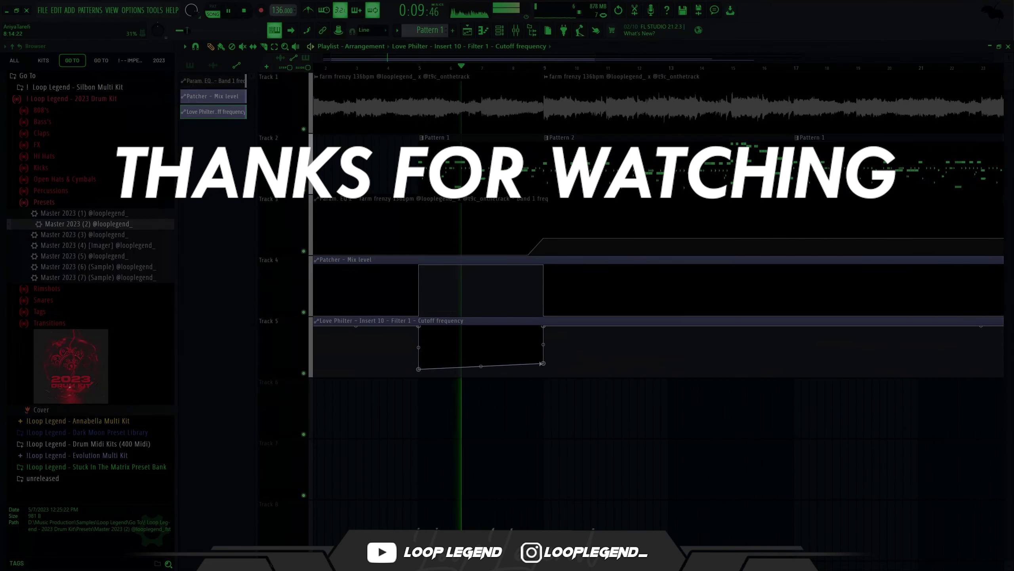
scroll(462, 352, "up", 2)
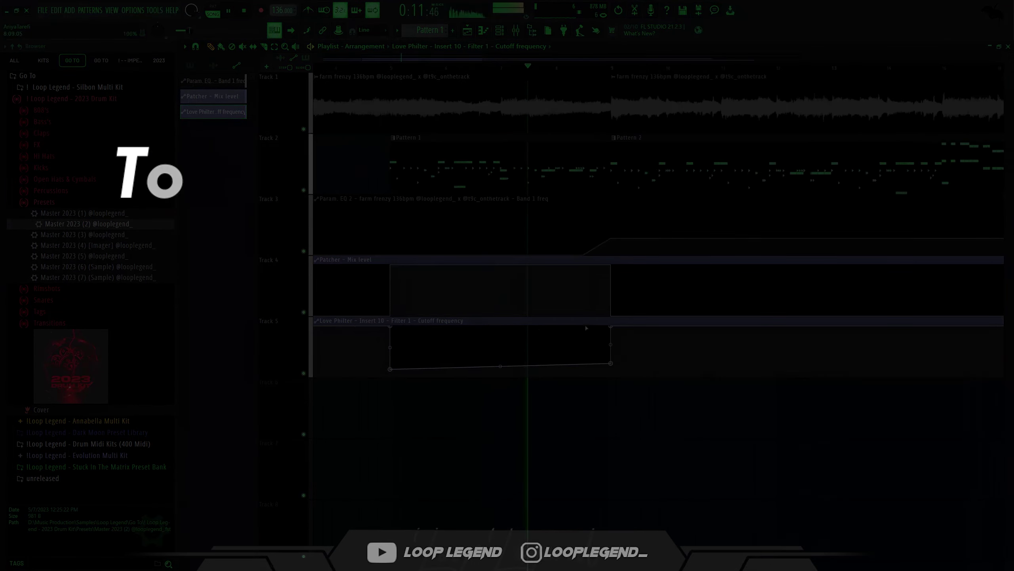